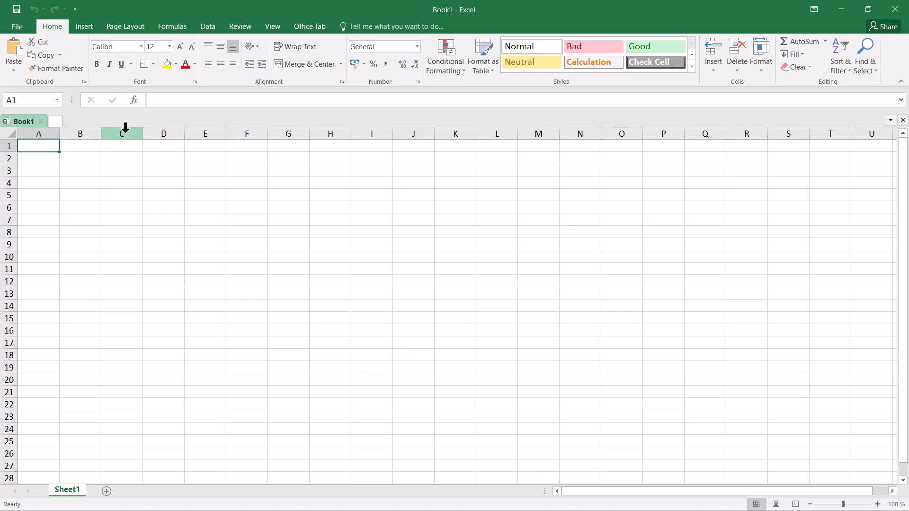
Select column A, row 1, rows 1 to 31 and columns A to U in turn to examine the grid's structure, and clear the selection
left_click(35, 133)
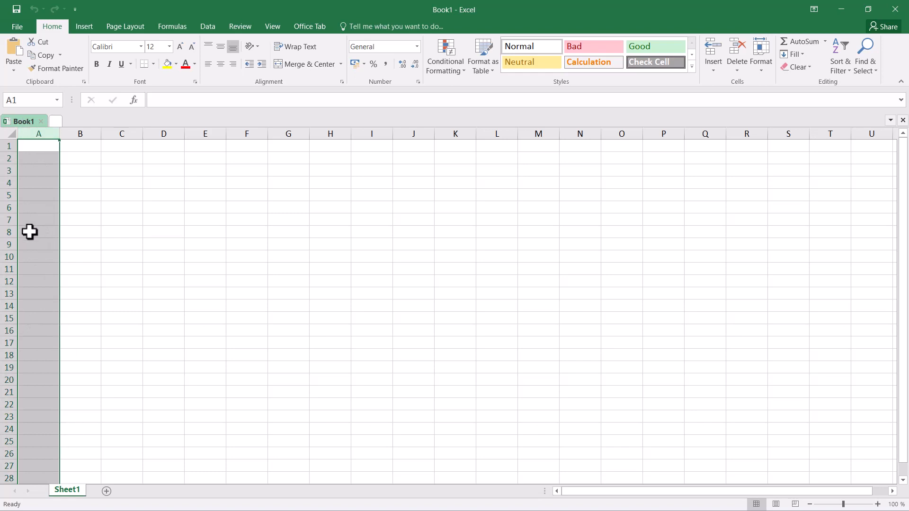
left_click(6, 147)
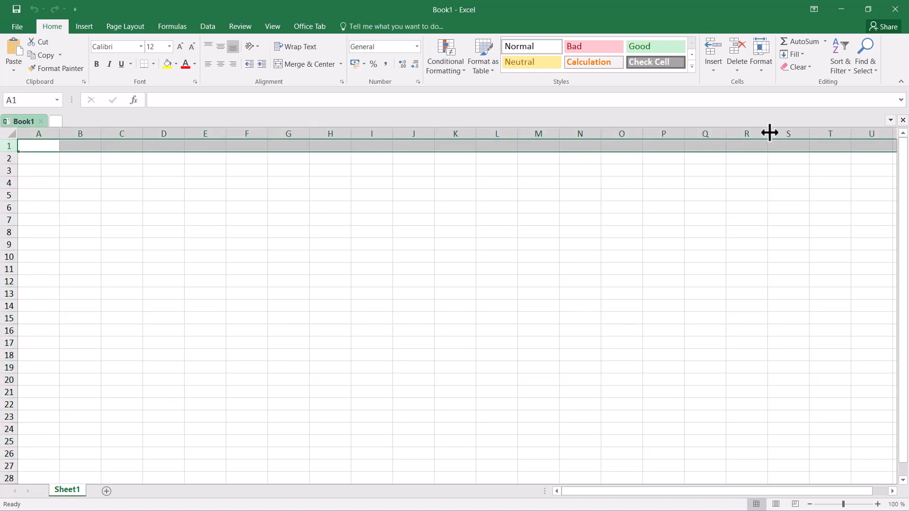
left_click(3, 146)
left_click_drag(3, 146, 3, 442)
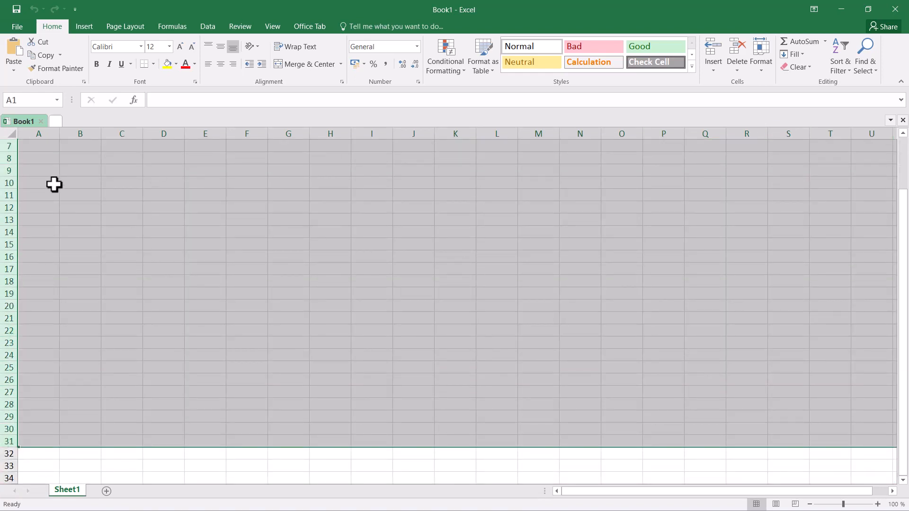
left_click_drag(34, 134, 867, 103)
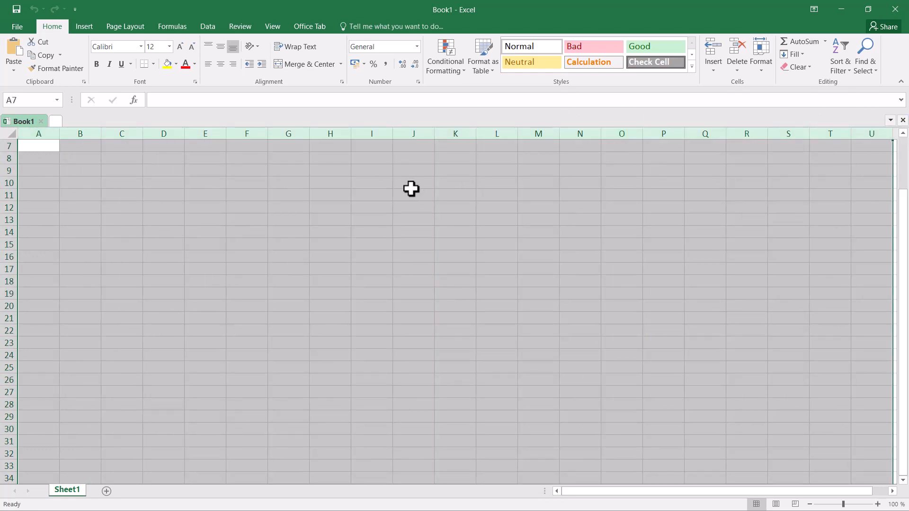
left_click(335, 192)
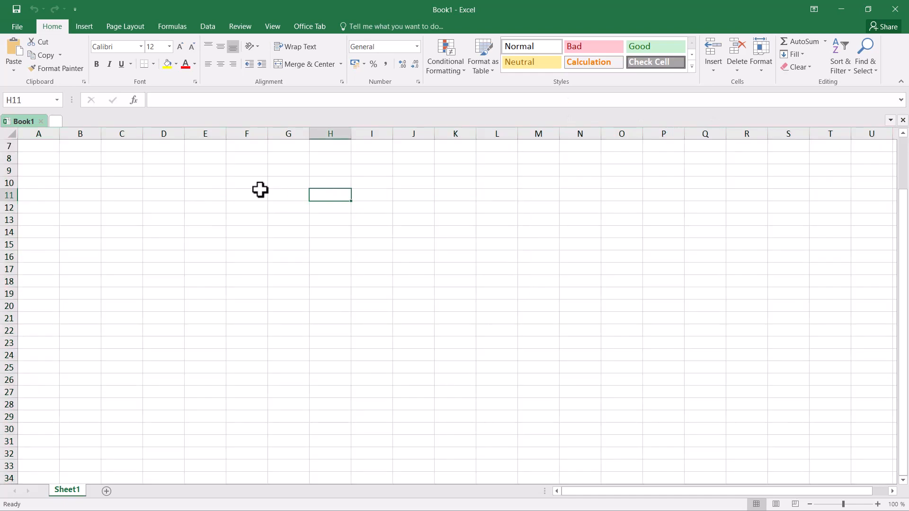
scroll(85, 170, "up", 2)
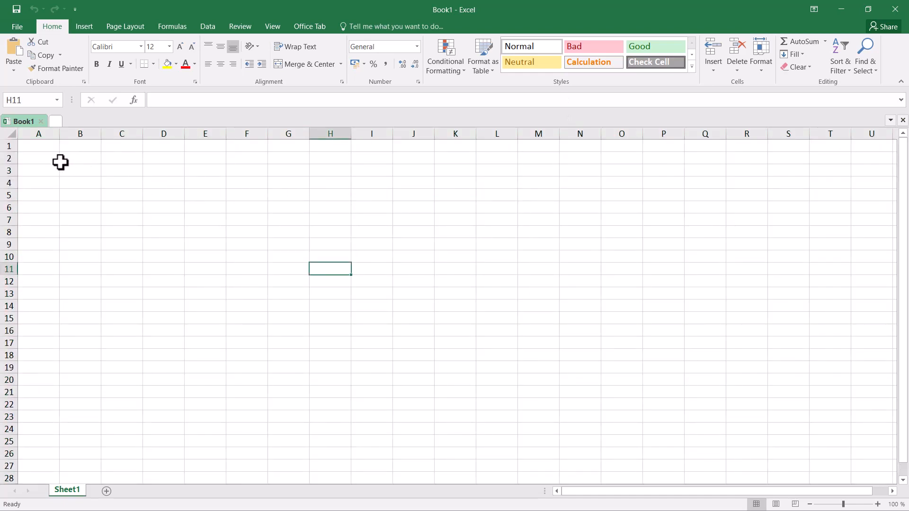
Move along row 1 from cell A1 past column Z to column BA to examine how the columns are lettered
left_click(38, 149)
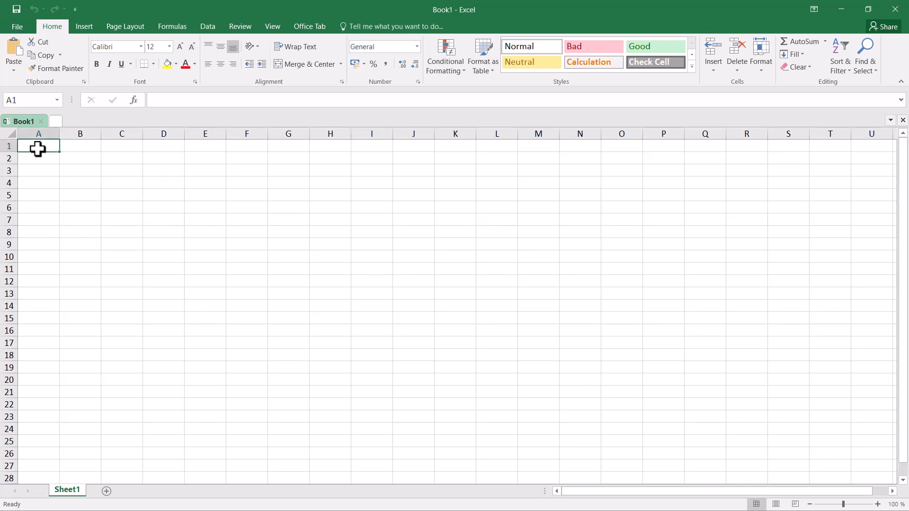
key("ctrl+Right")
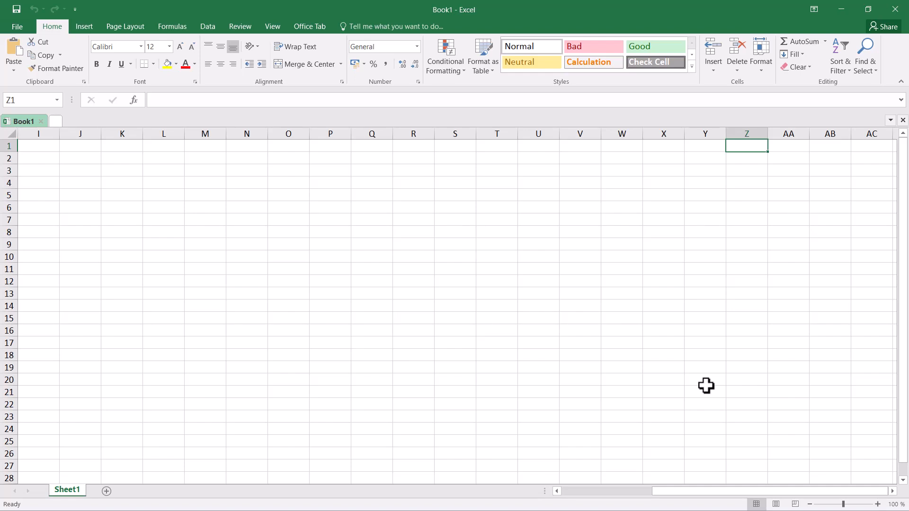
key("Right")
key("Right")
key("Right")
key("Right")
key("Right")
key("Right")
key("Right")
key("Right")
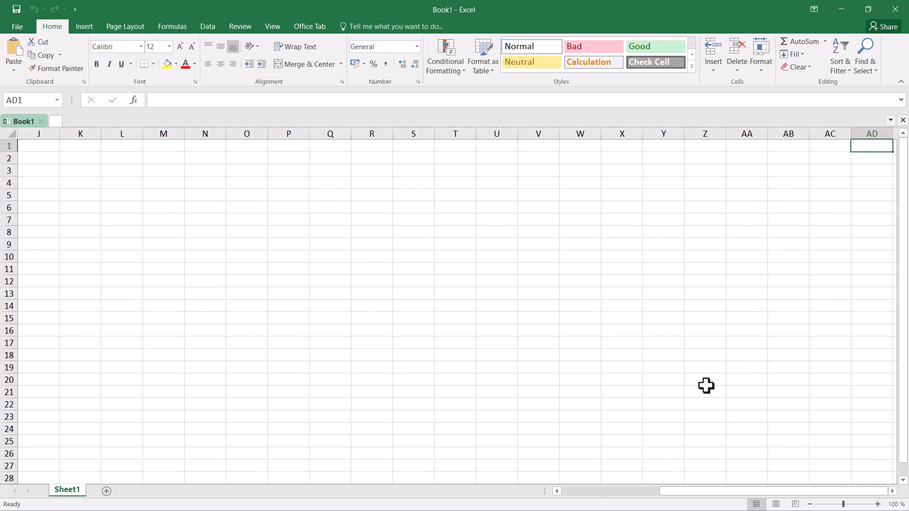
key("Right")
key("Right")
key("Right")
key("Right")
key("Right")
key("Right")
key("Right")
key("Right")
key("Right")
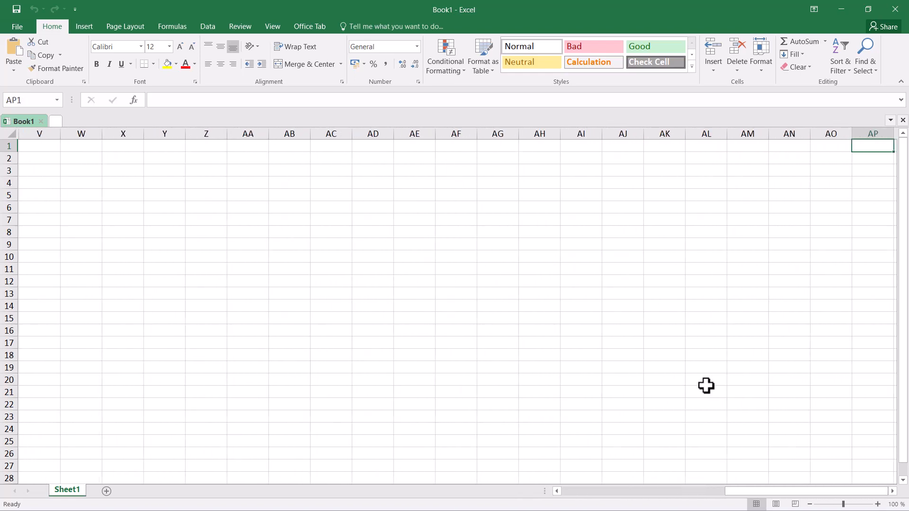
key("Right")
key("Right")
key("Right")
key("Right")
key("Right")
key("Right")
key("Right")
key("Right")
key("Right")
key("Right")
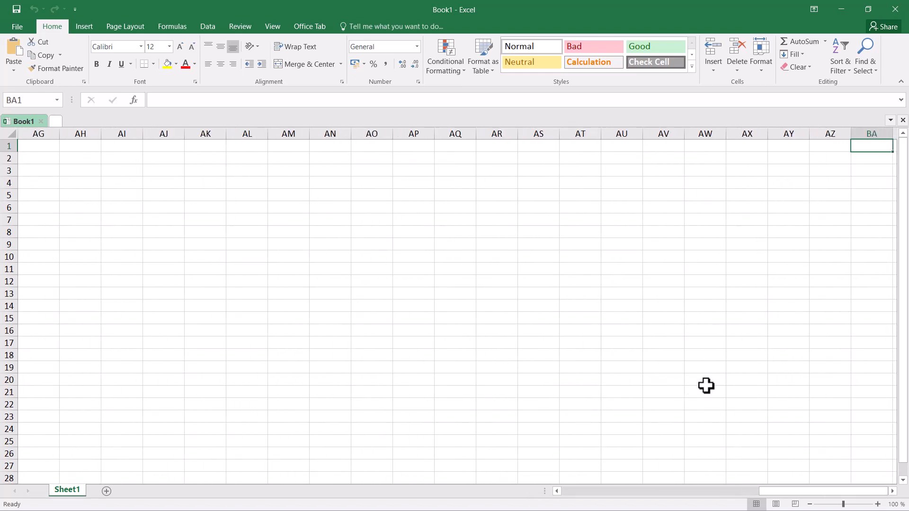
key("Left")
key("Left")
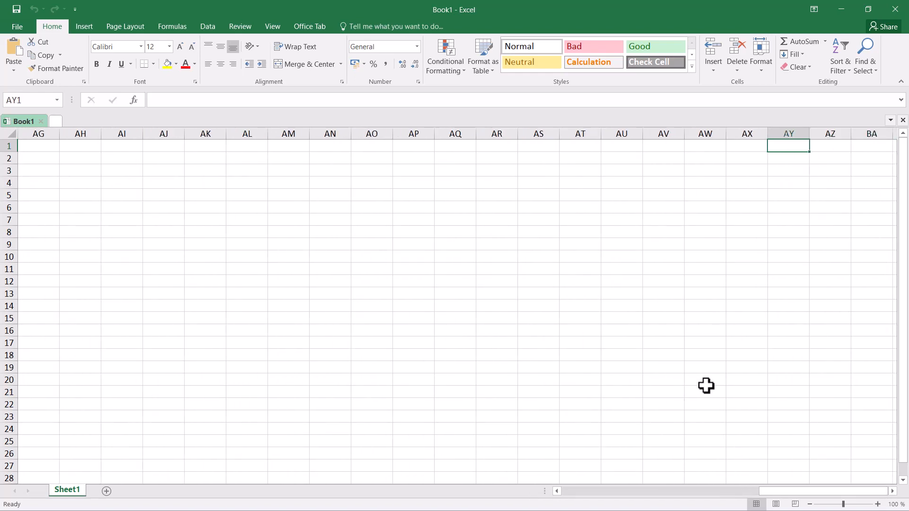
Return to cell A1, jump to the worksheet's last row in column A, and go back to the first row
key("ctrl+Home")
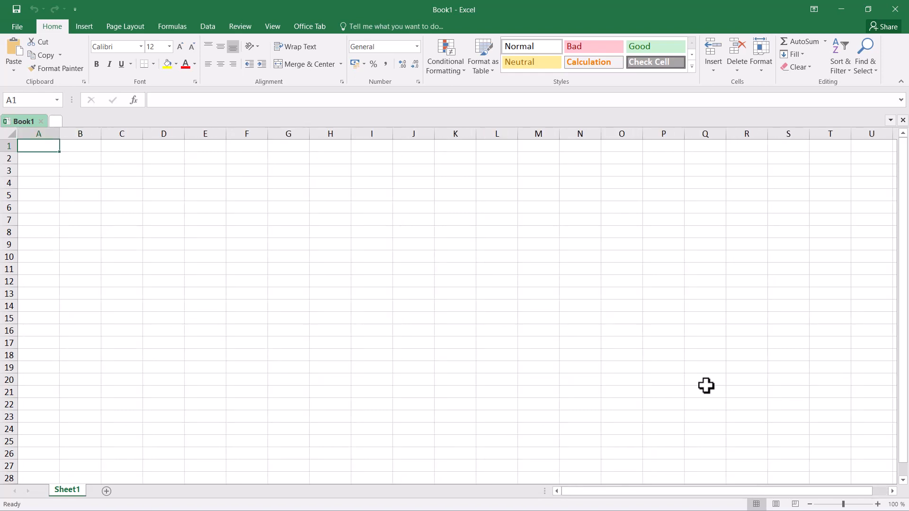
key("ctrl+Down")
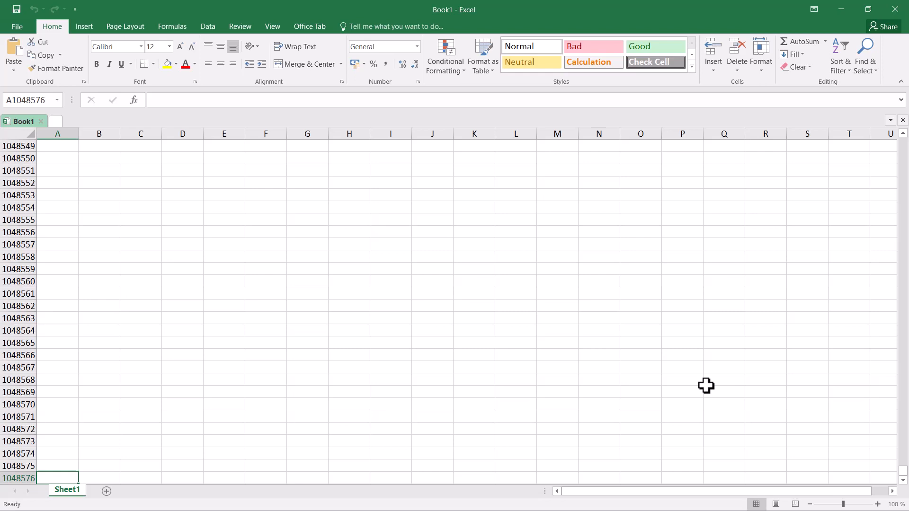
key("ctrl+Up")
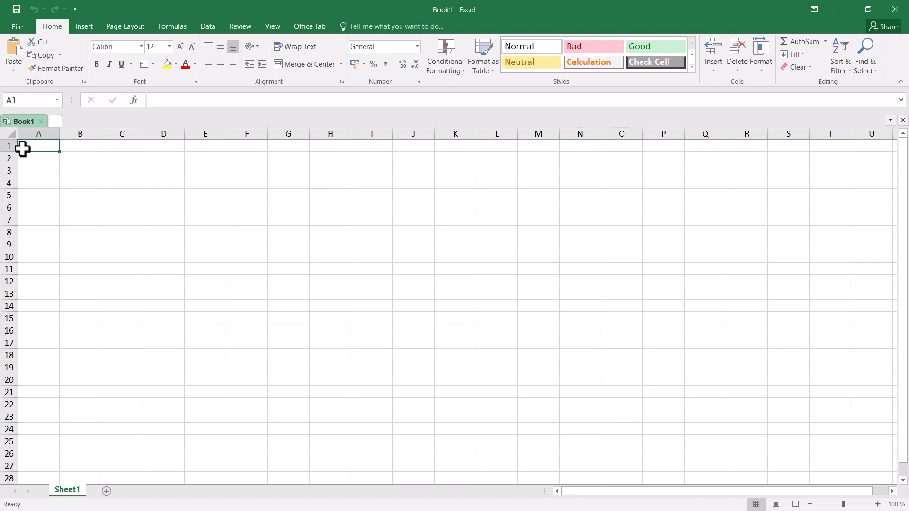
Add two new worksheets to the workbook and rename Sheet1 as Data
left_click(107, 491)
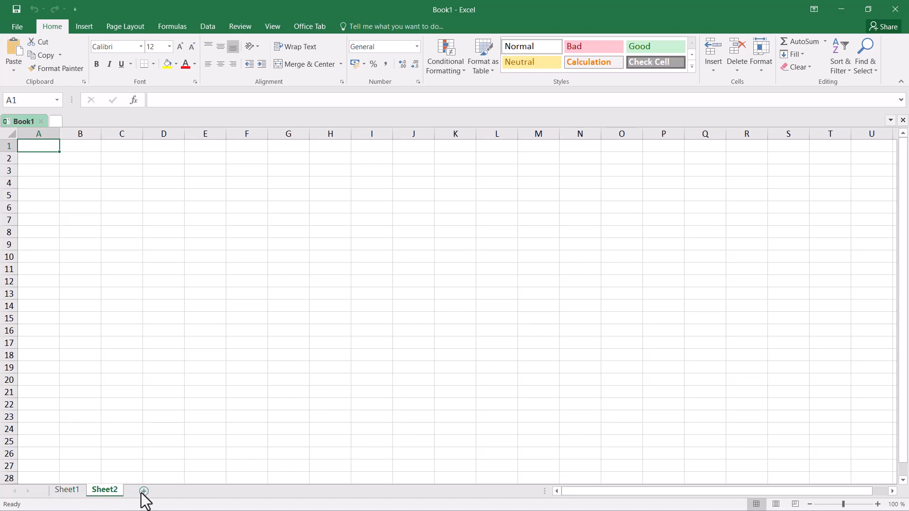
left_click(143, 492)
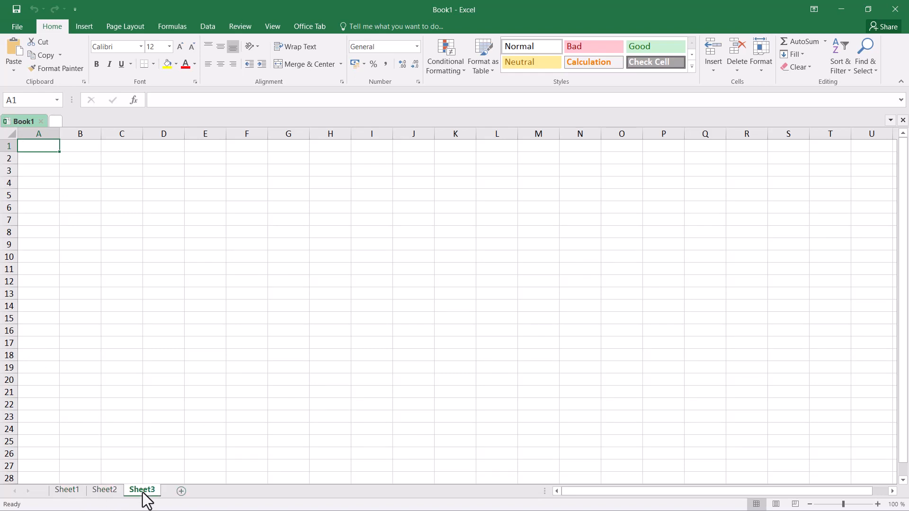
right_click(64, 491)
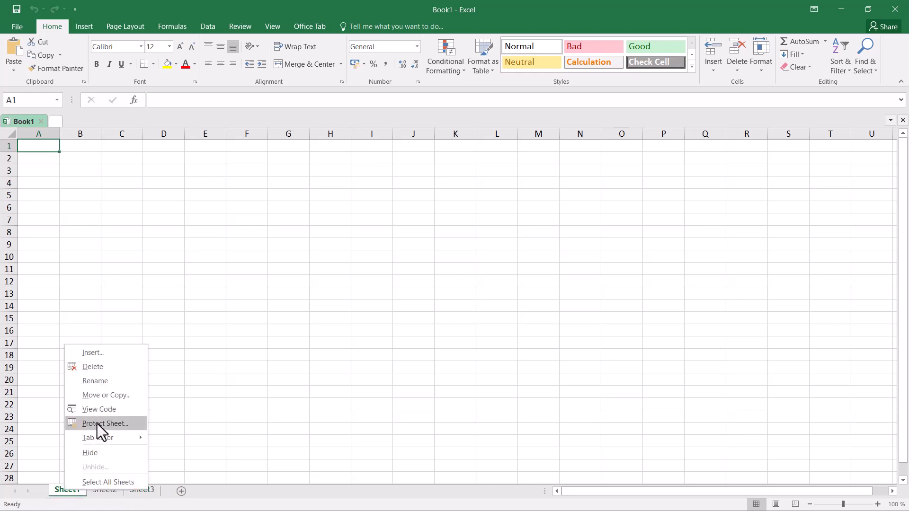
left_click(93, 381)
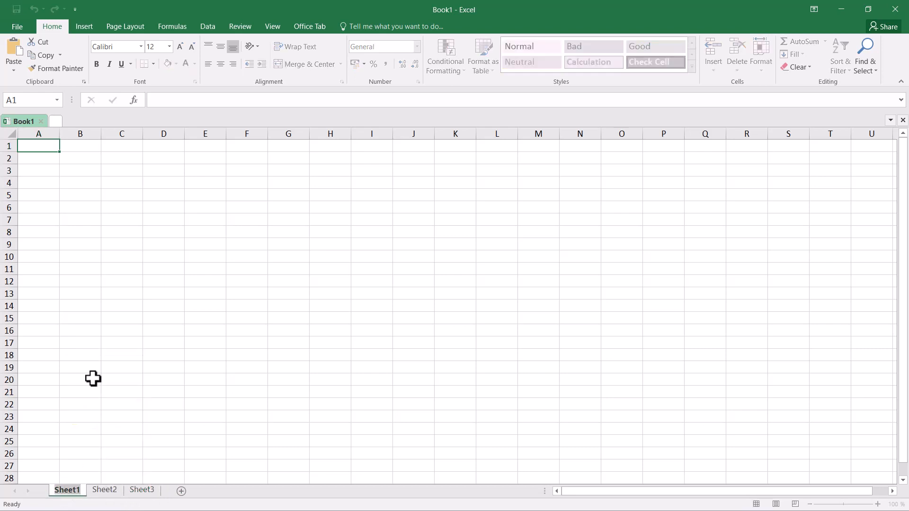
type("Data")
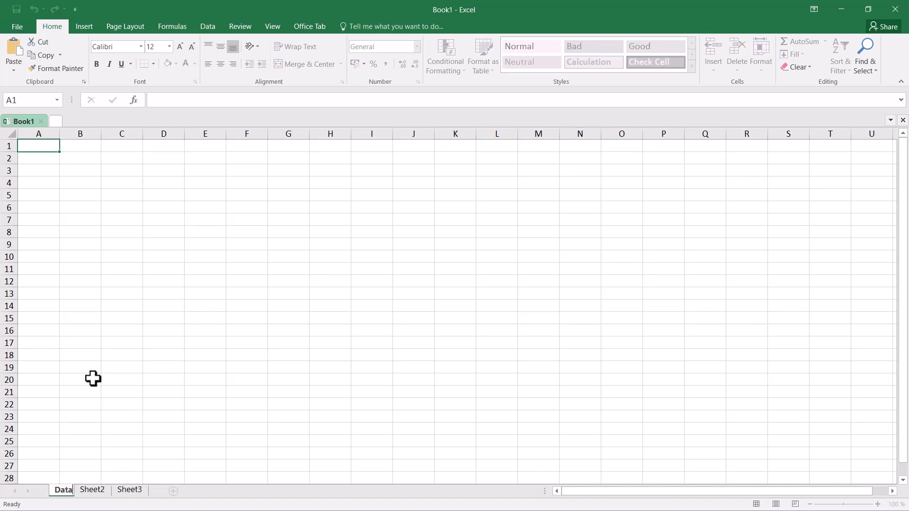
Rename the worksheet Sheet2 as Record
right_click(97, 492)
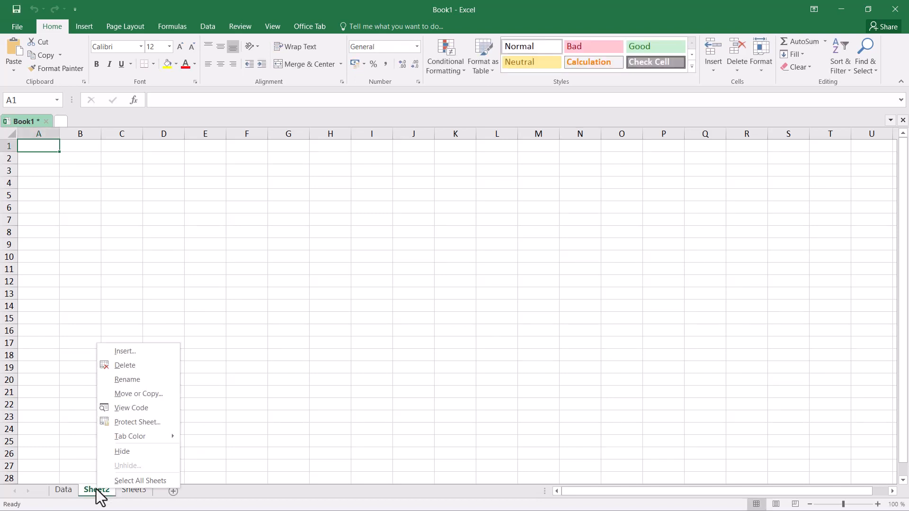
left_click(132, 382)
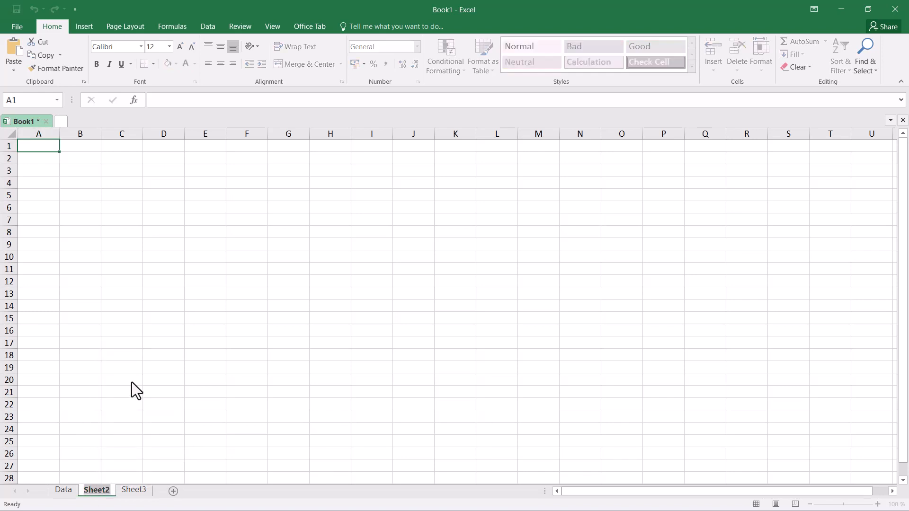
type("Reord")
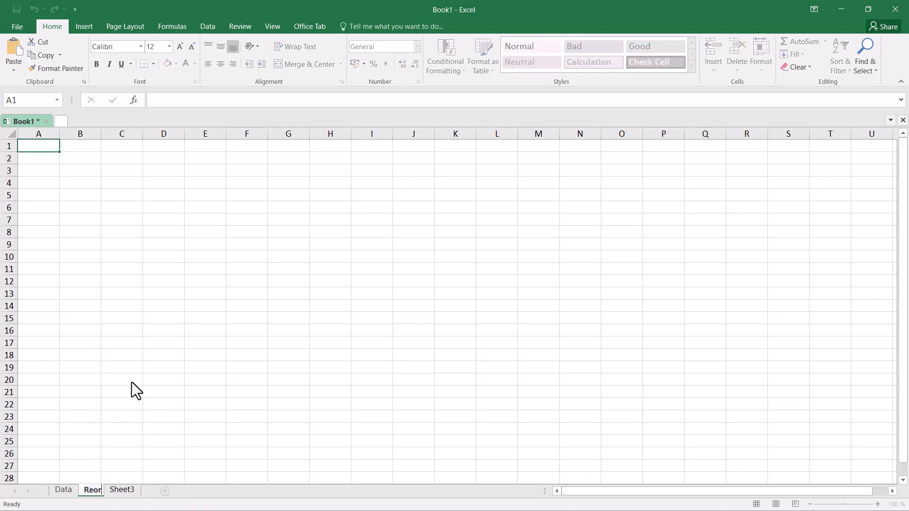
key("BackSpace")
key("BackSpace")
key("BackSpace")
type("cord")
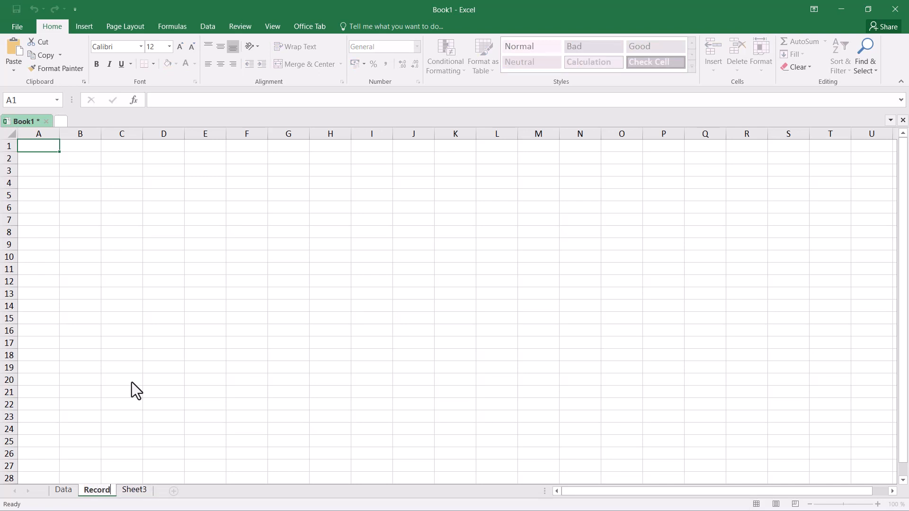
key("Return")
Rename the worksheet Sheet3 as Results
left_click(130, 492)
right_click(130, 493)
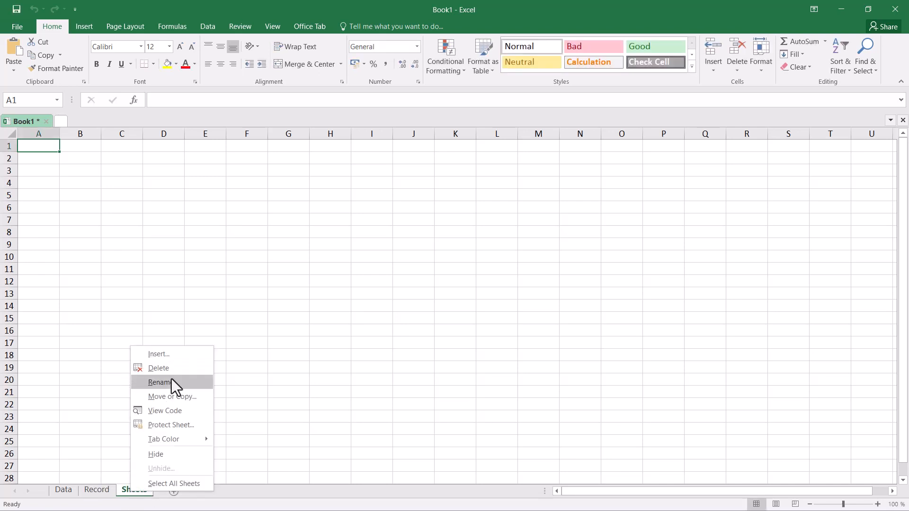
left_click(172, 379)
type("Res")
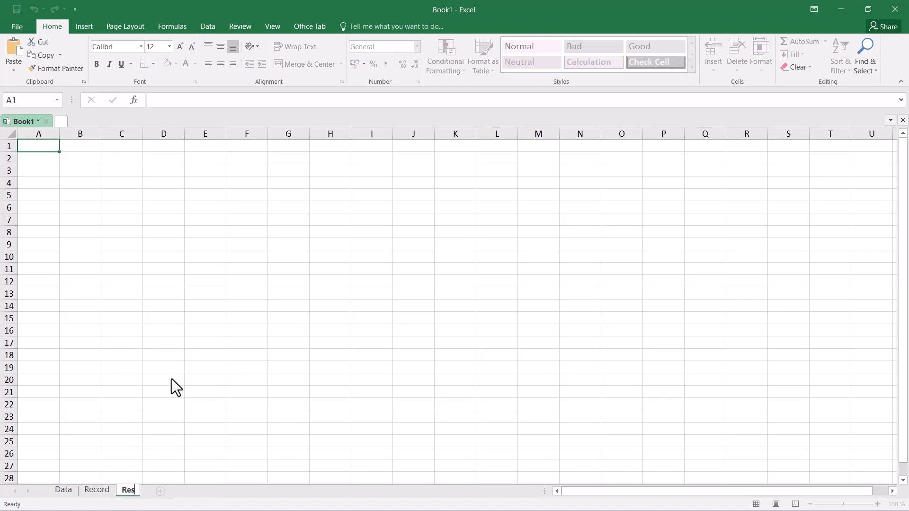
type("ults")
left_click(171, 379)
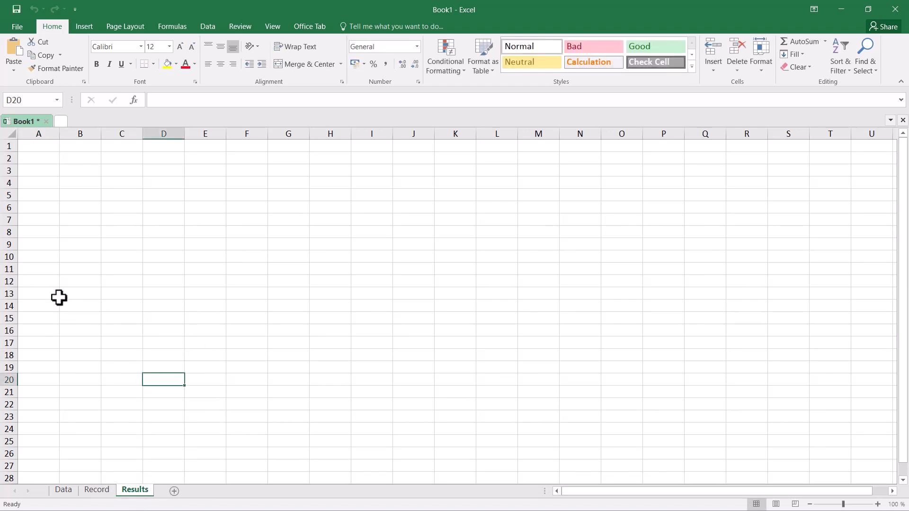
Hide the Data worksheet
left_click(63, 492)
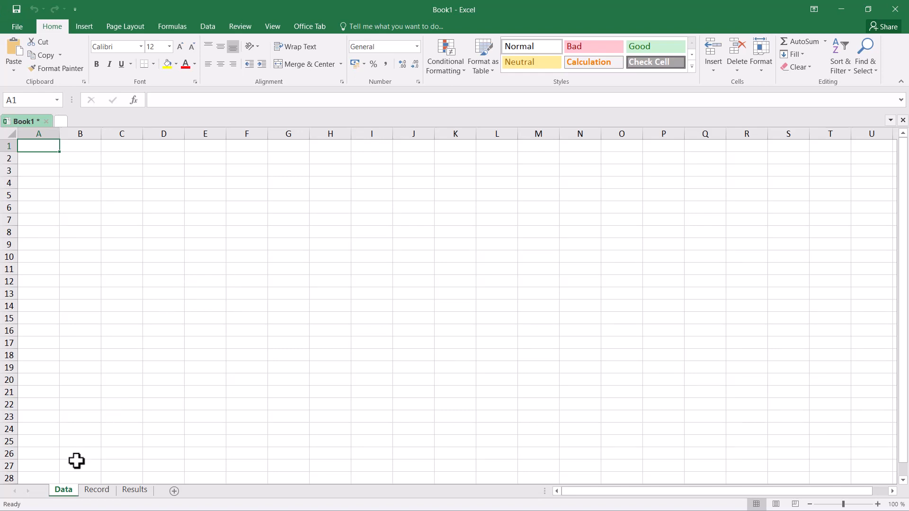
right_click(61, 491)
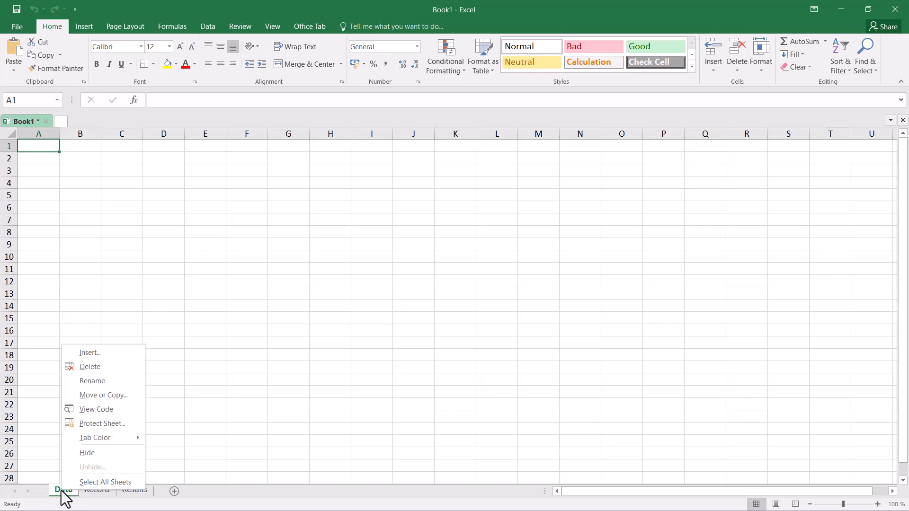
left_click(86, 453)
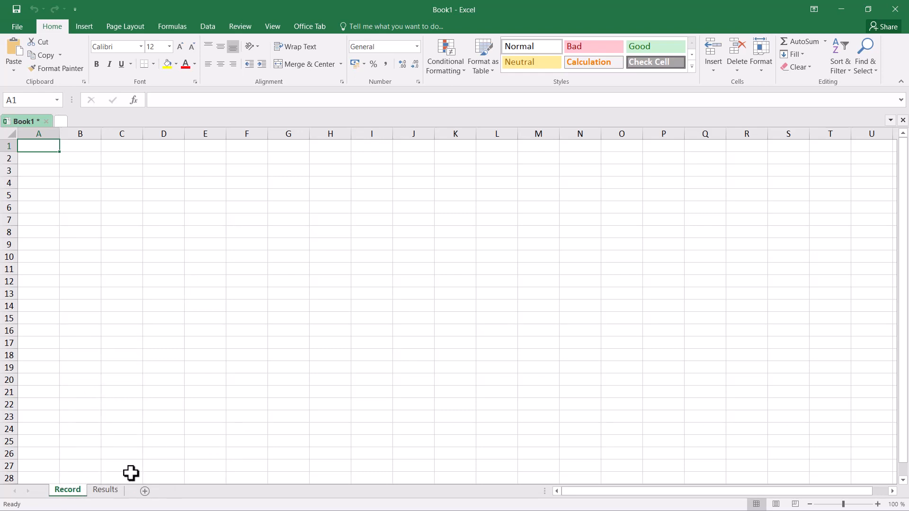
Unhide the Data worksheet, starting from the Results sheet
left_click(105, 492)
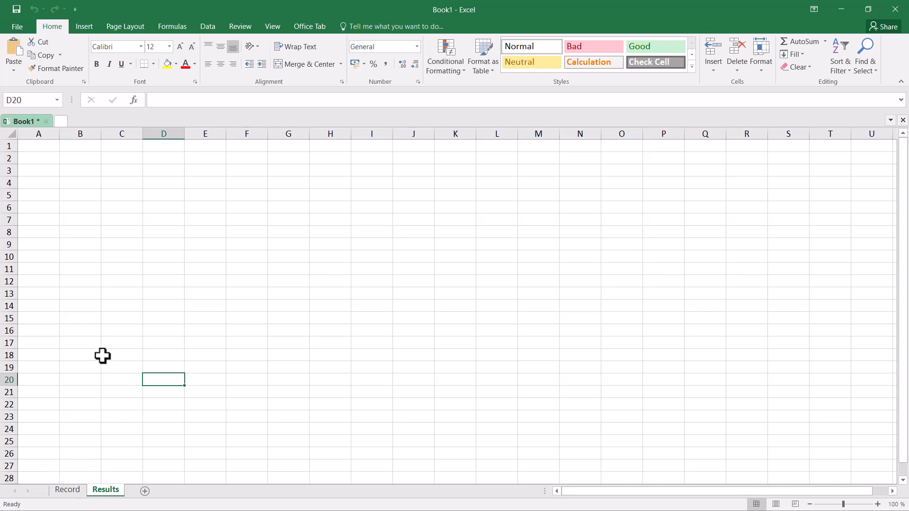
right_click(103, 493)
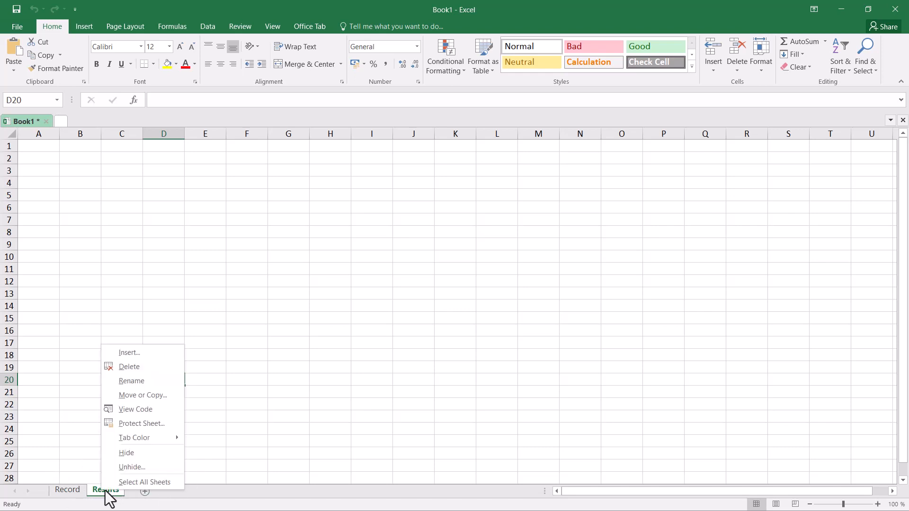
left_click(160, 473)
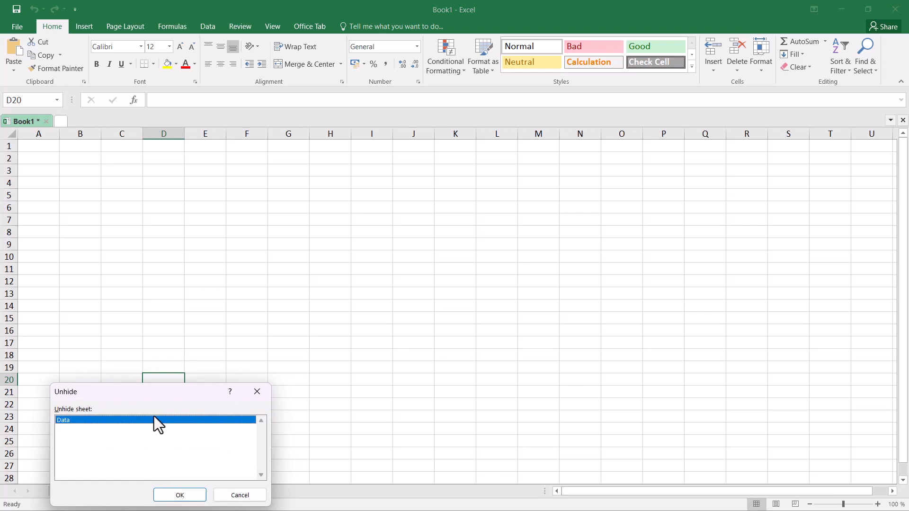
left_click_drag(150, 401, 140, 334)
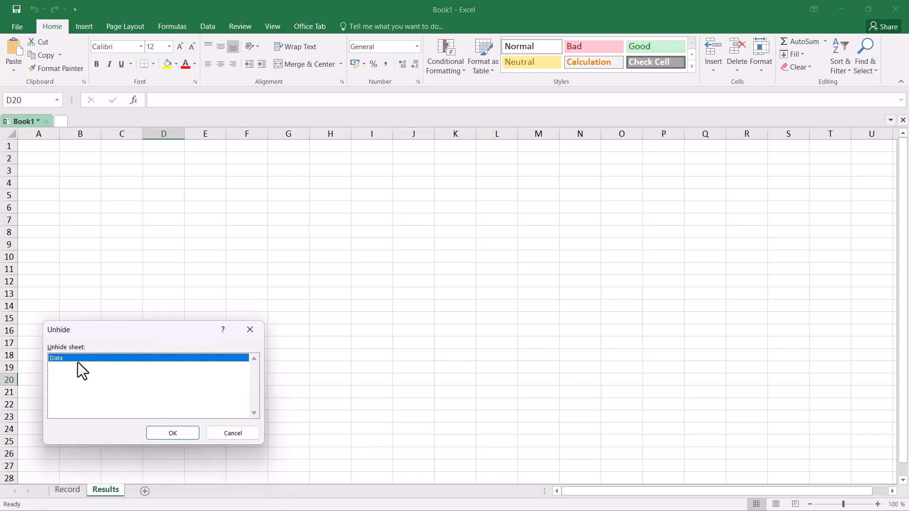
left_click(184, 433)
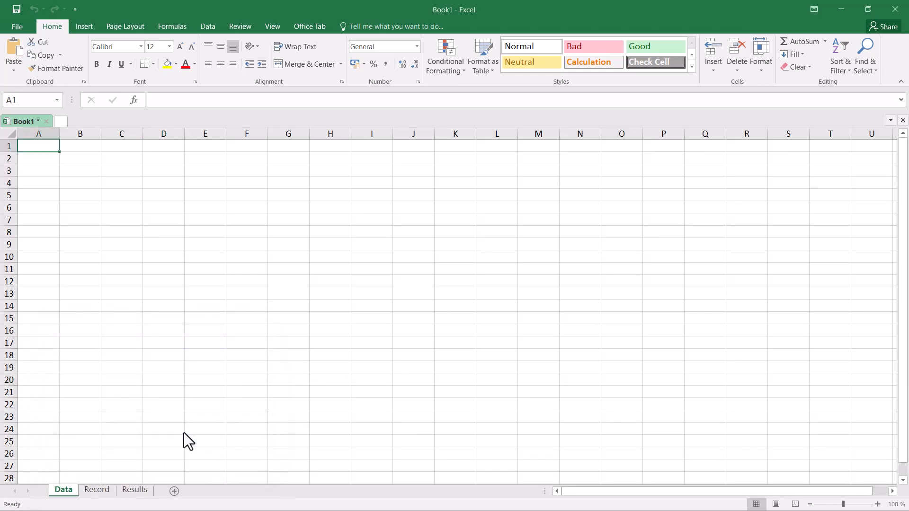
Delete the Results worksheet from the workbook
left_click(132, 491)
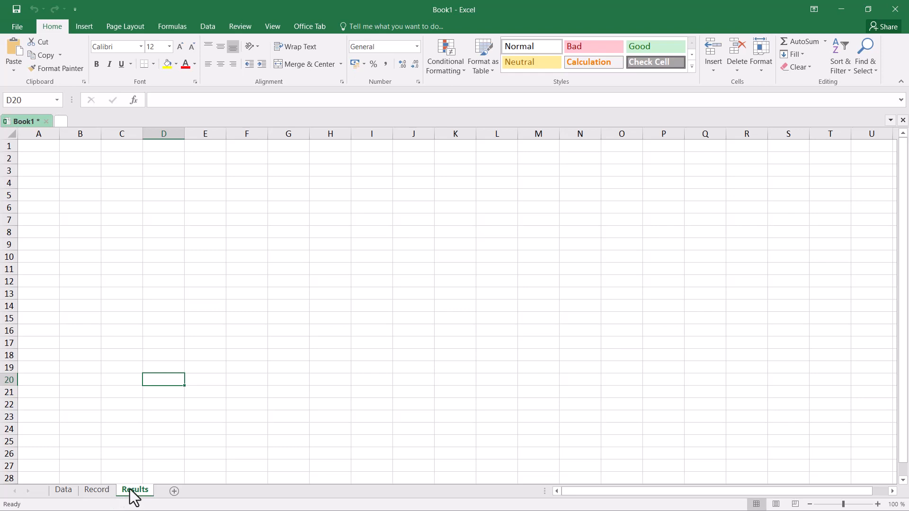
right_click(131, 491)
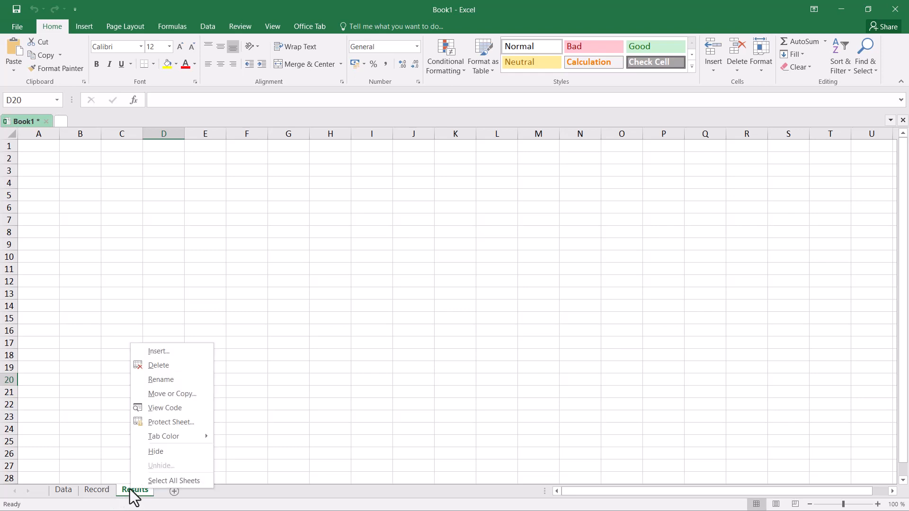
left_click(149, 371)
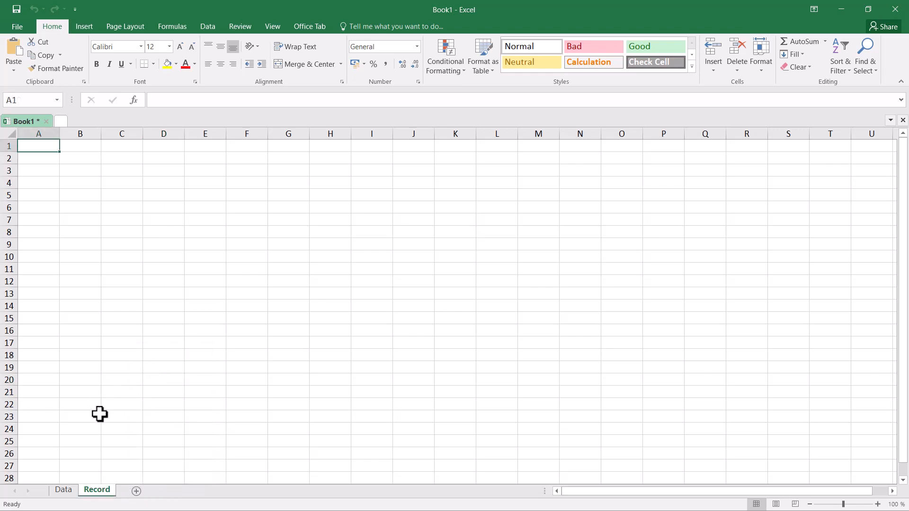
Insert a new blank worksheet in front of the Record sheet, choosing the Worksheet type
right_click(98, 491)
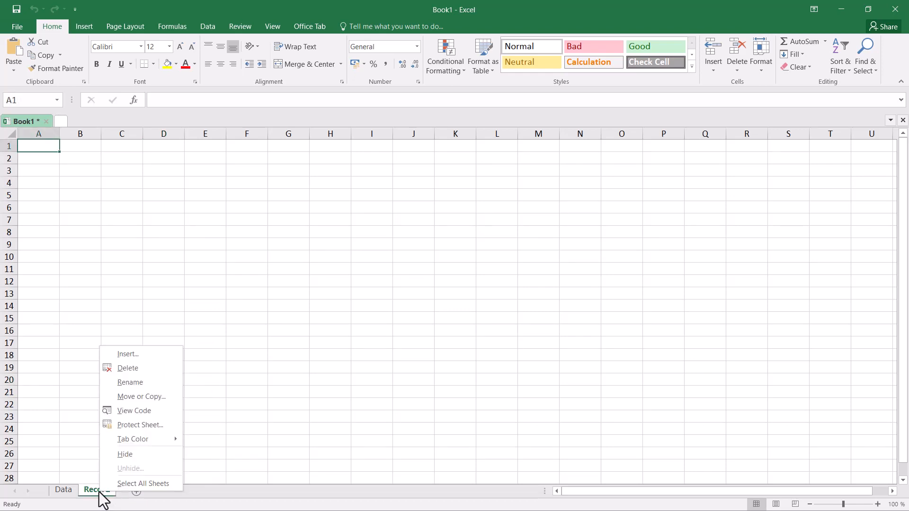
left_click(130, 359)
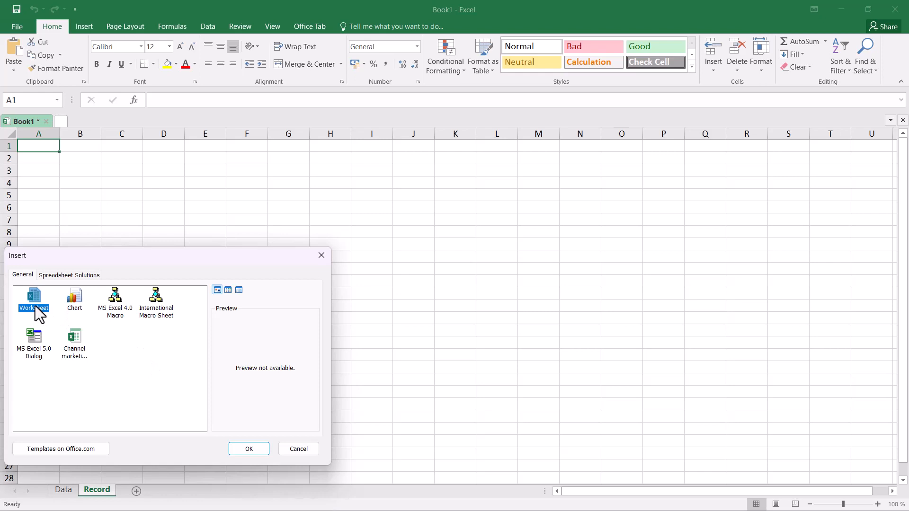
left_click(78, 304)
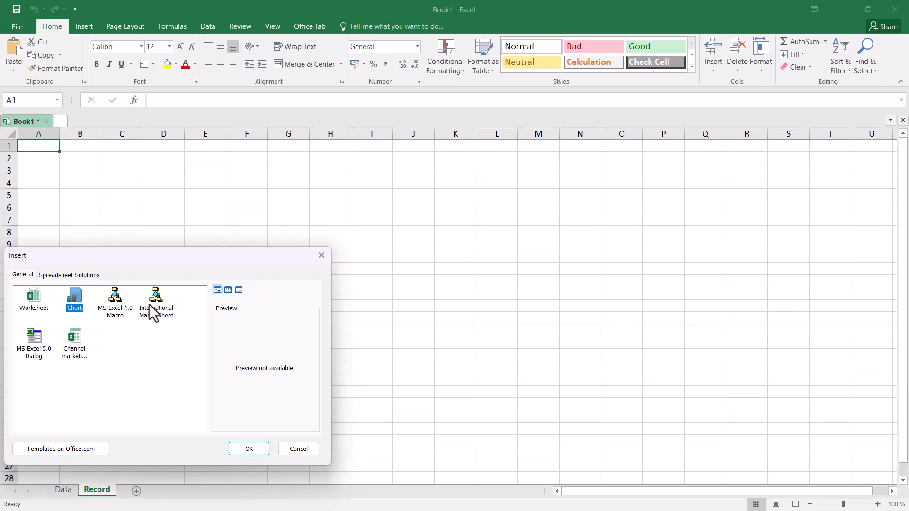
left_click(34, 307)
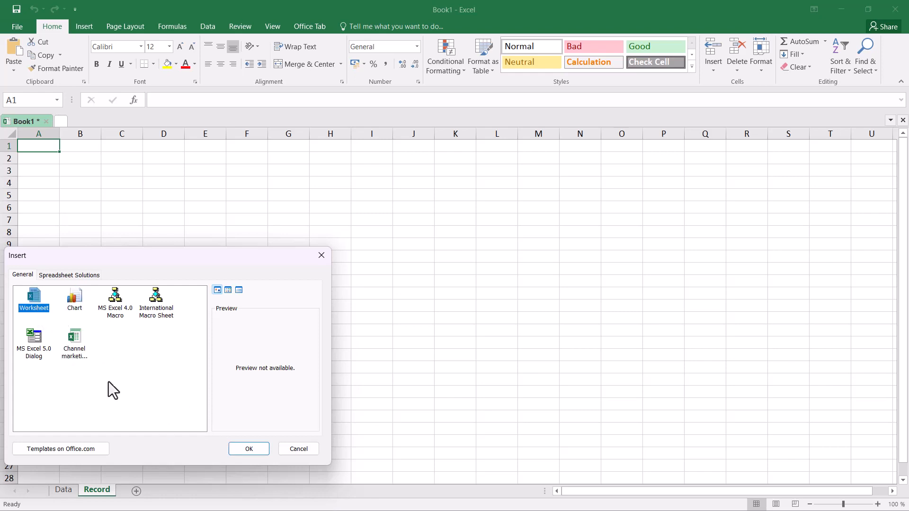
left_click(250, 449)
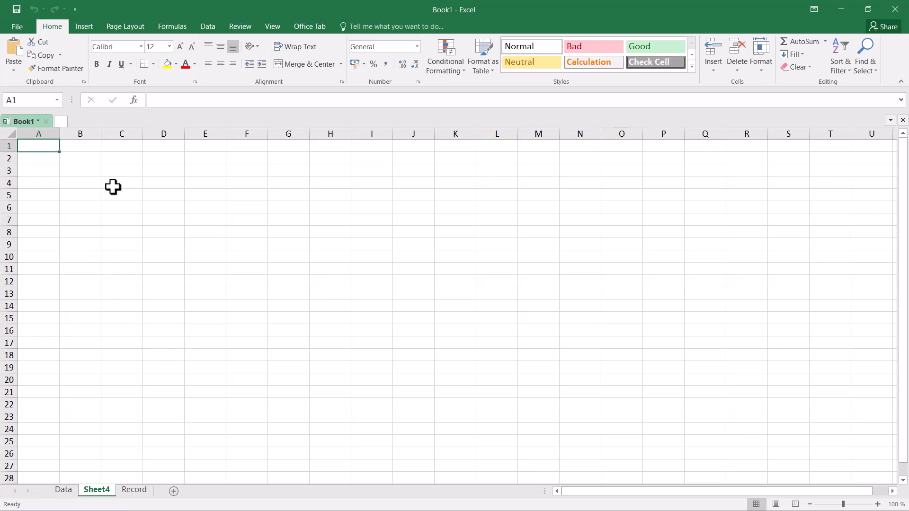
Enter 24, 50 and 60 in cells B2 to B4 of the new worksheet
left_click(204, 101)
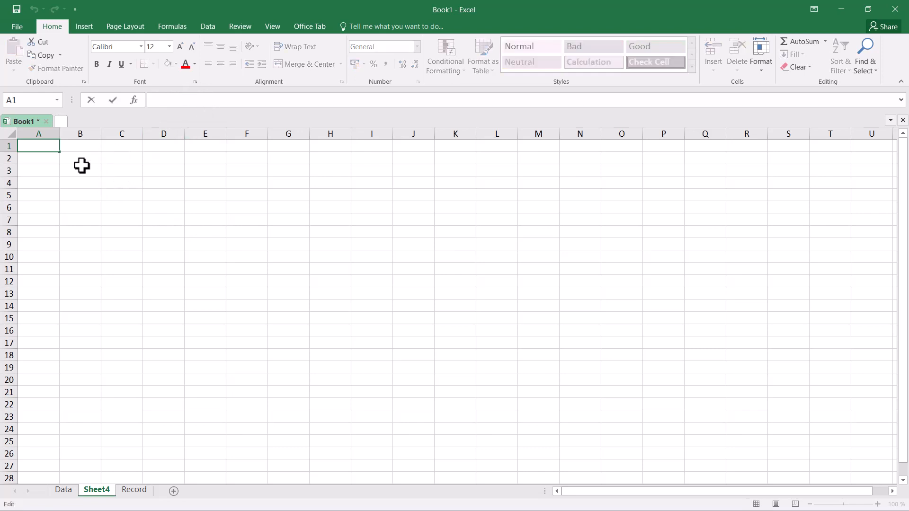
left_click(107, 170)
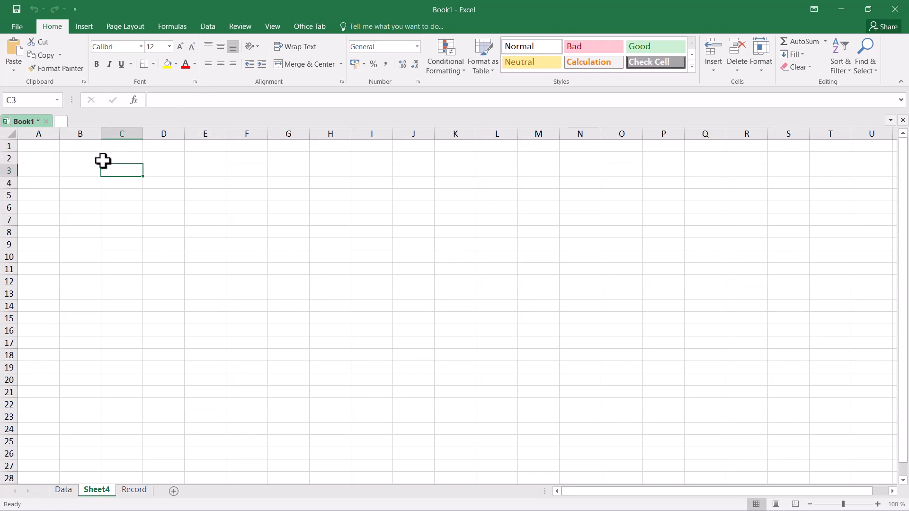
left_click(78, 161)
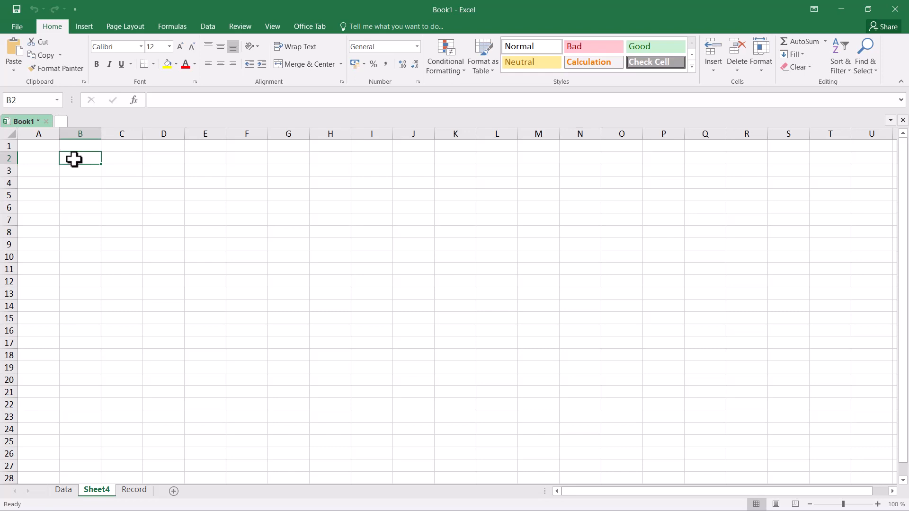
type("24")
key("Return")
type("50")
key("Return")
type("60")
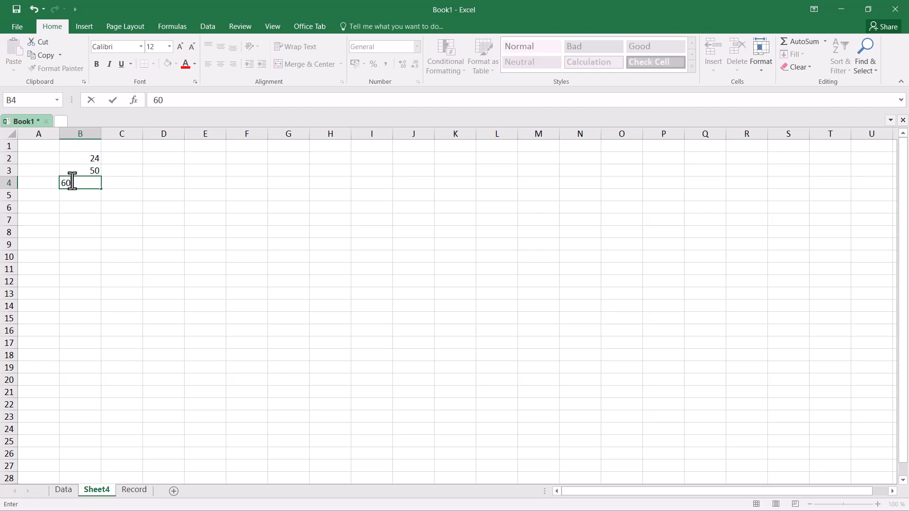
key("Return")
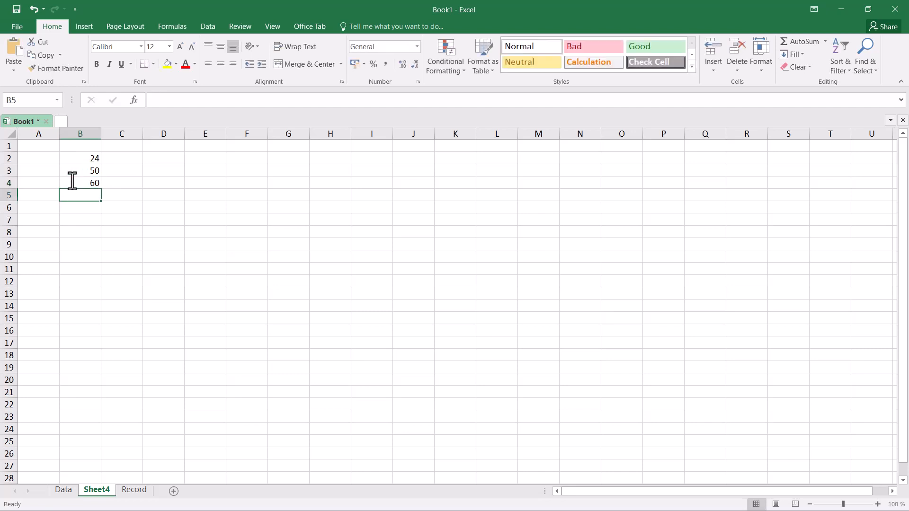
Enter 12 in cell C2
left_click(90, 183)
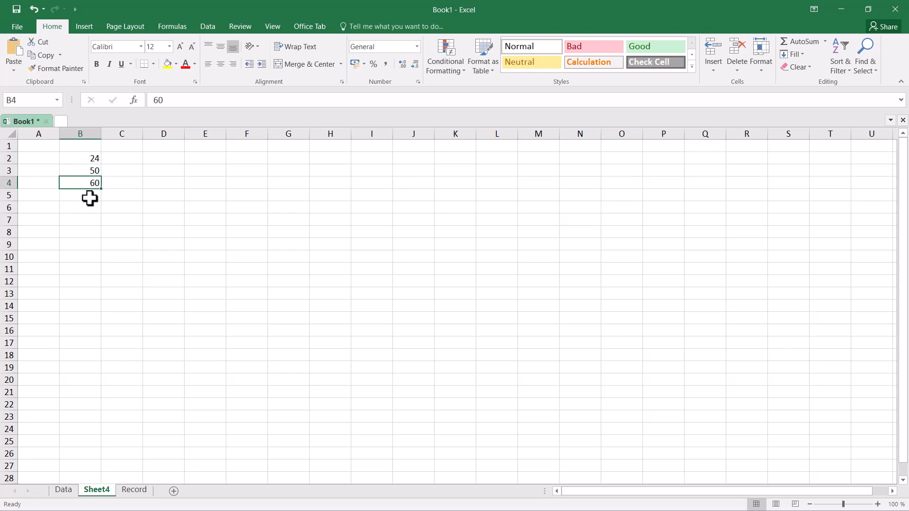
left_click(131, 158)
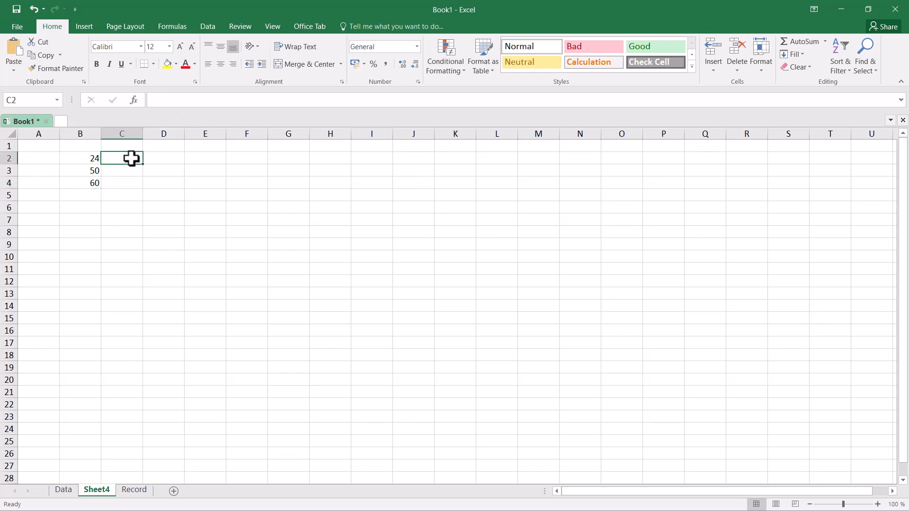
left_click(203, 106)
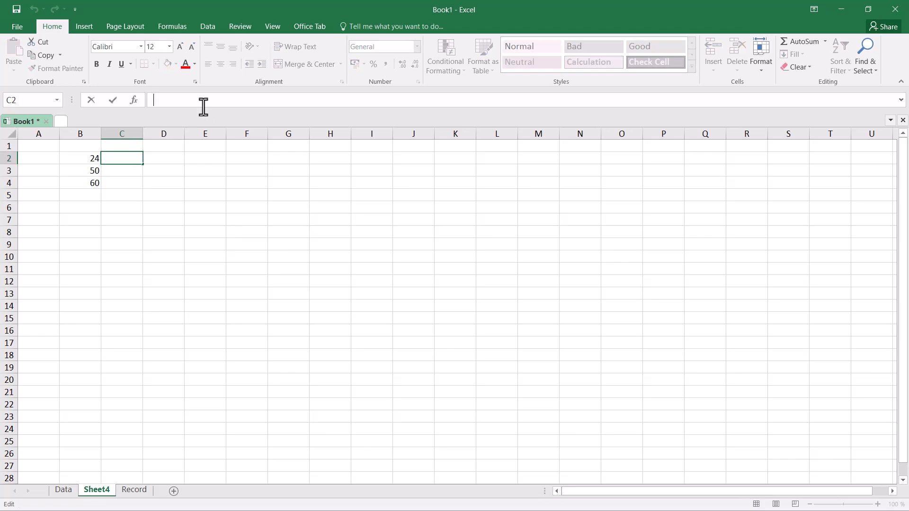
type("12")
key("Return")
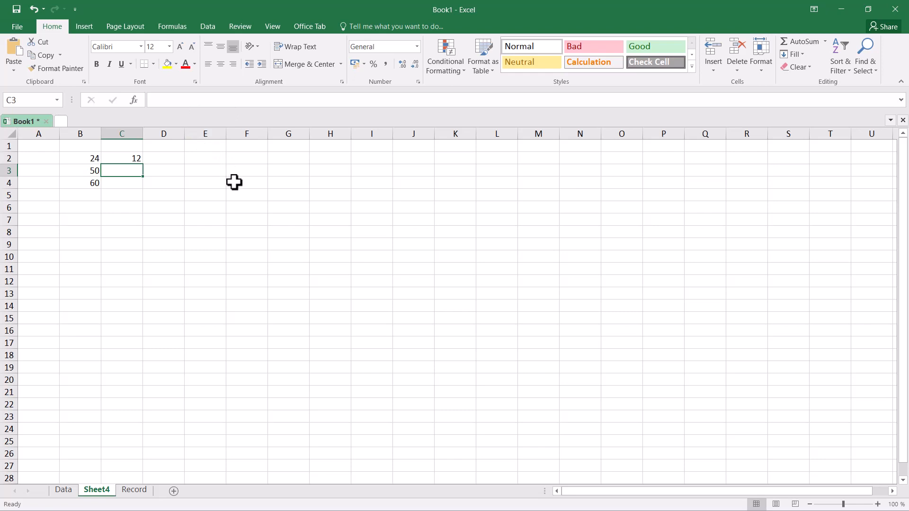
left_click(131, 161)
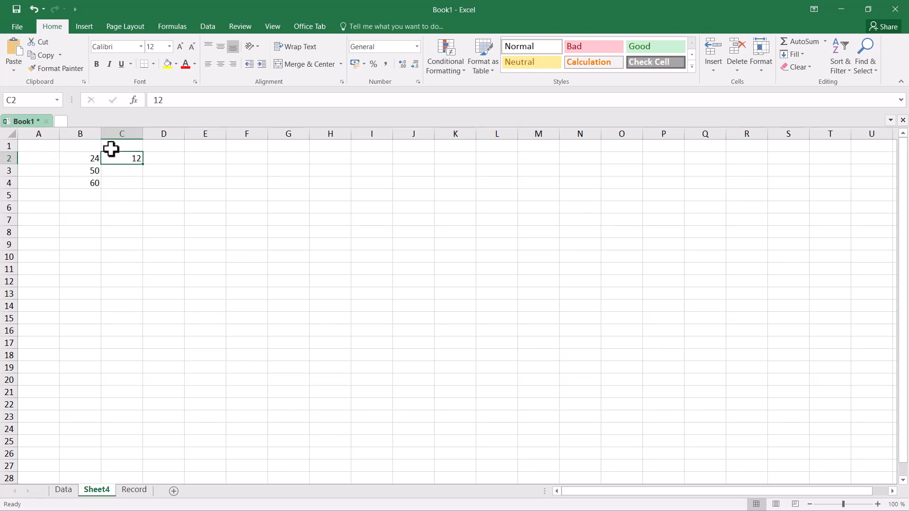
left_click(125, 142)
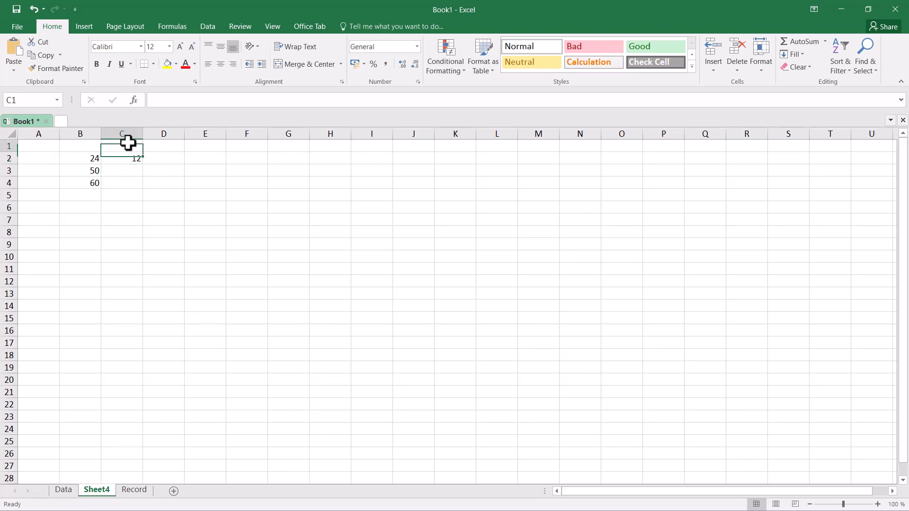
left_click(134, 160)
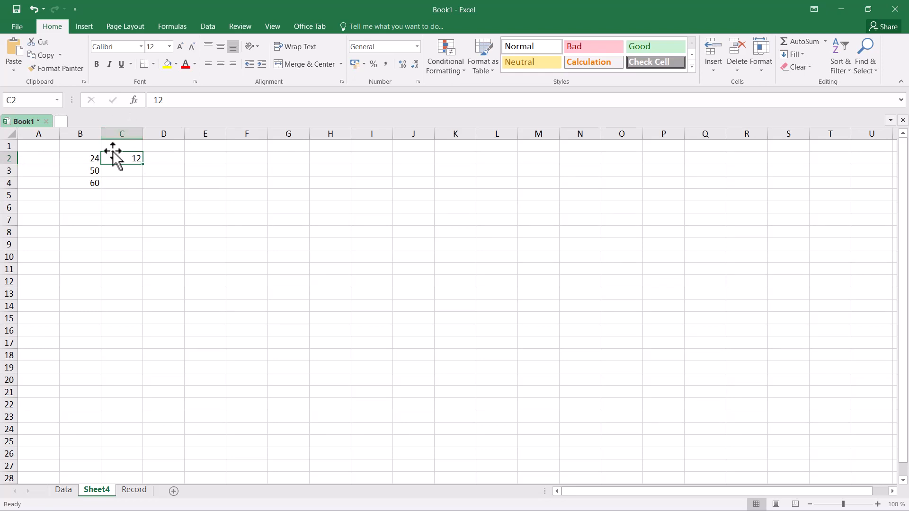
left_click(170, 132)
left_click(164, 158)
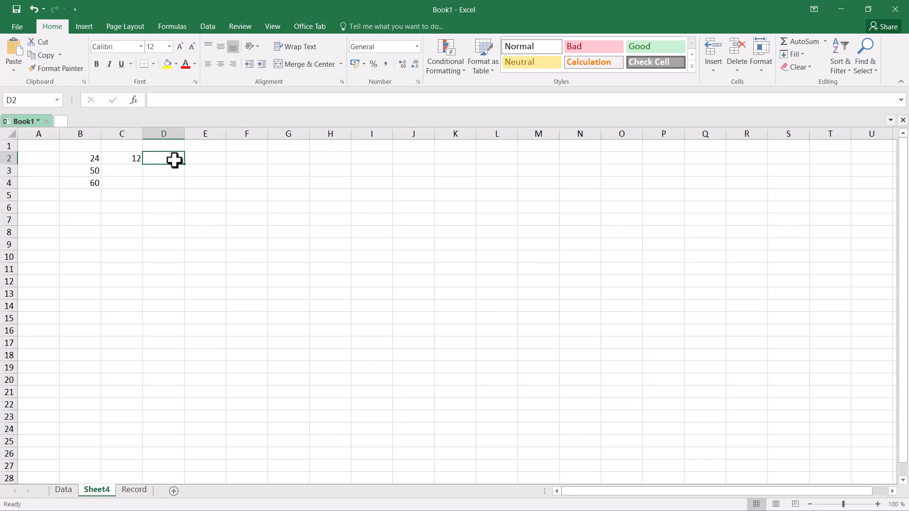
Fill in the remaining numbers: 5 and 7 in C3:C4, and 3, 7 and 20 in D2:D4
left_click(131, 174)
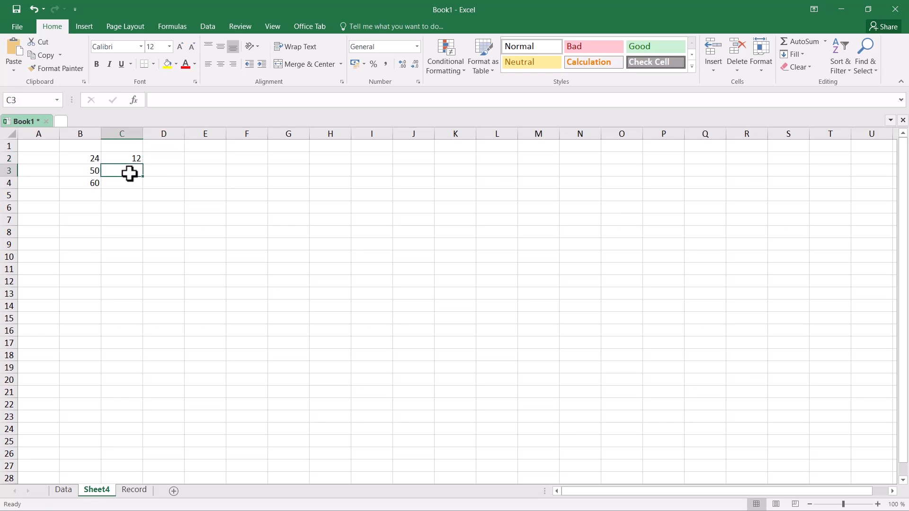
type("5")
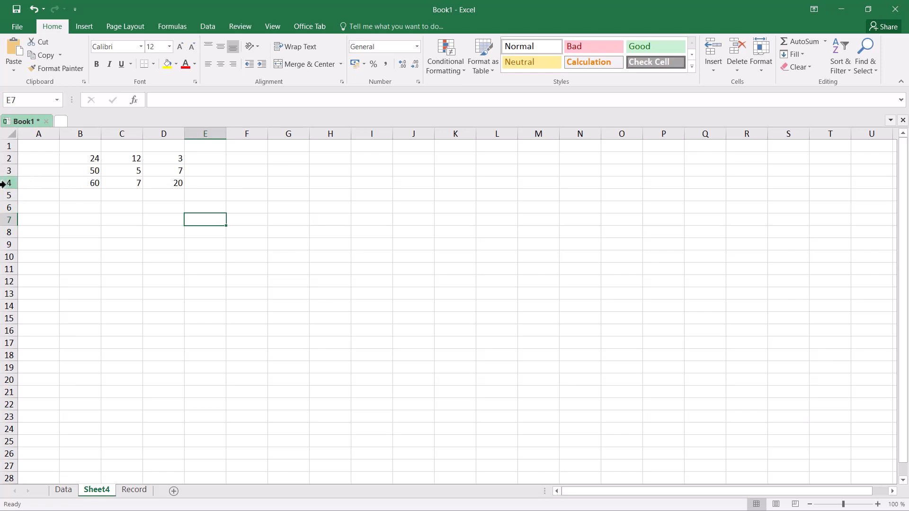
Insert a blank row above row 4, between the 50 and 60 rows
right_click(4, 184)
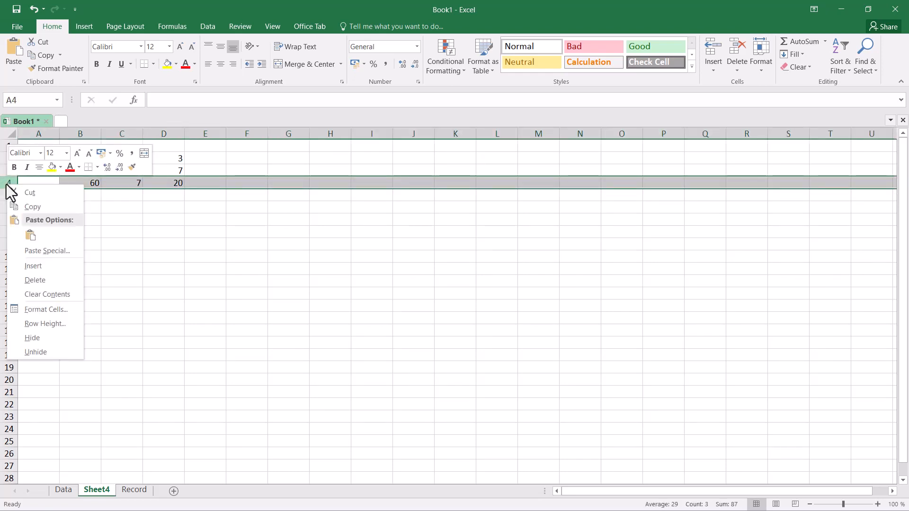
left_click(40, 265)
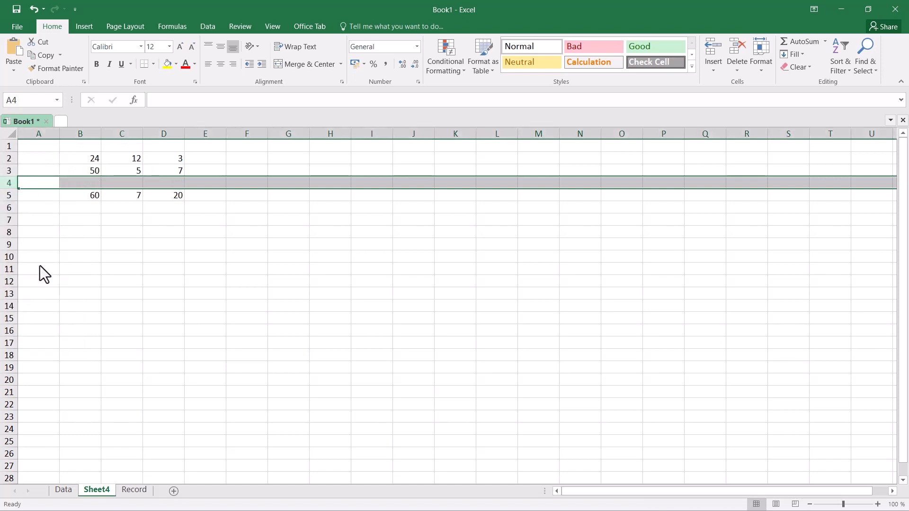
left_click(109, 208)
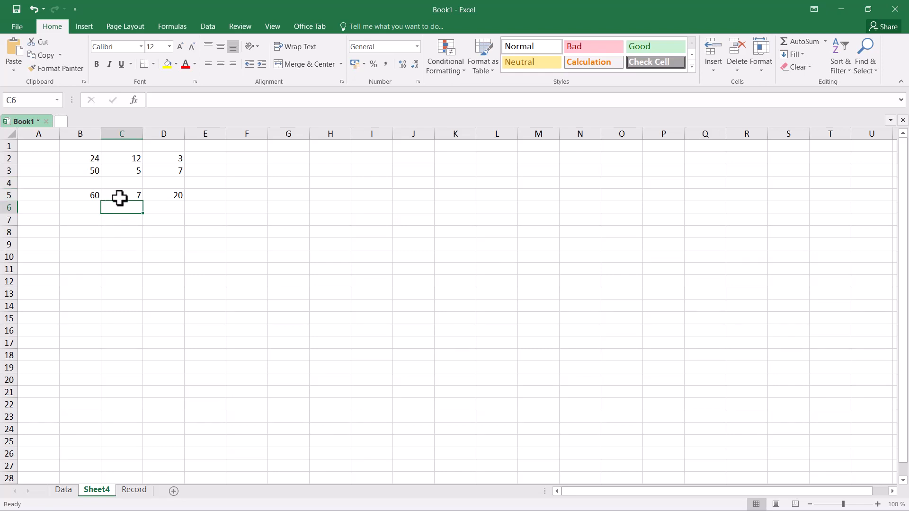
Insert a blank cell at C3, shifting the existing cells down
left_click(131, 176)
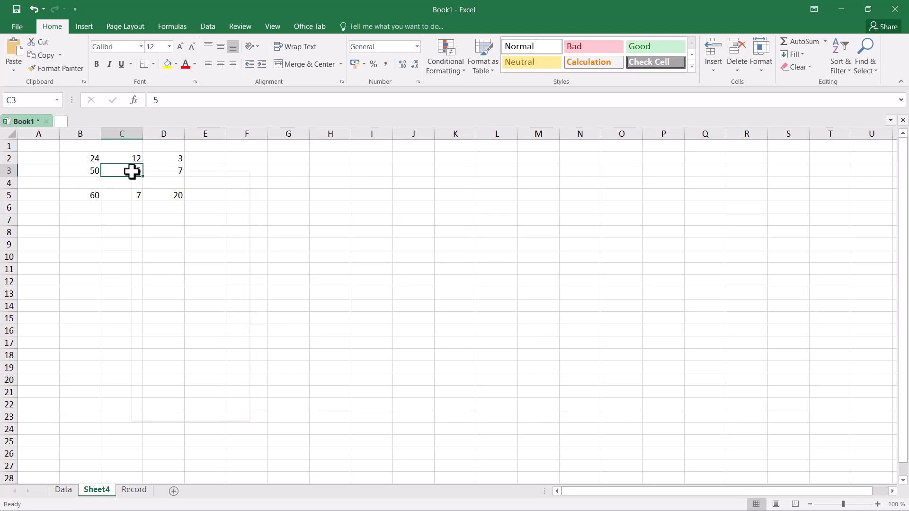
right_click(132, 172)
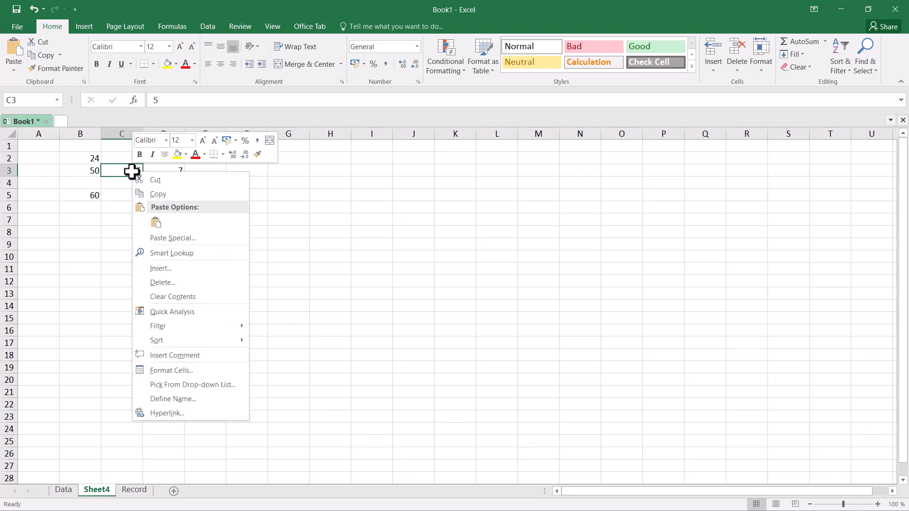
left_click(156, 268)
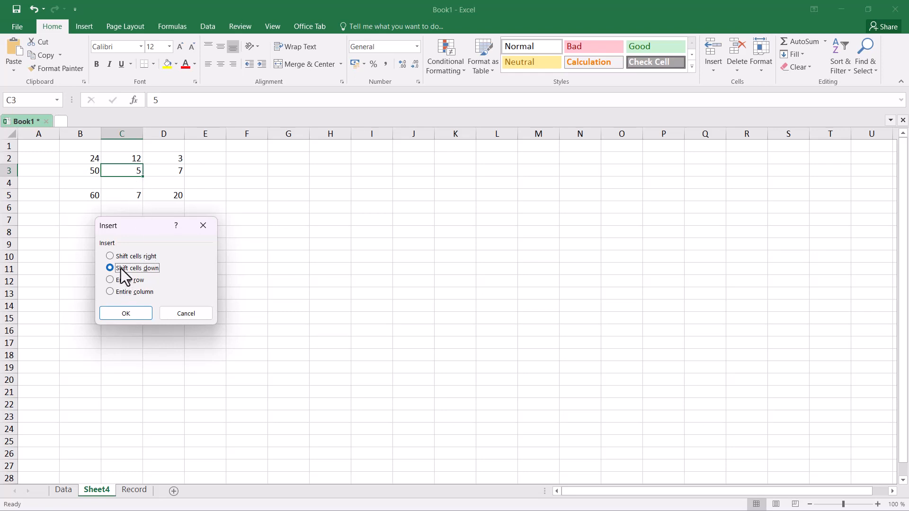
left_click(137, 315)
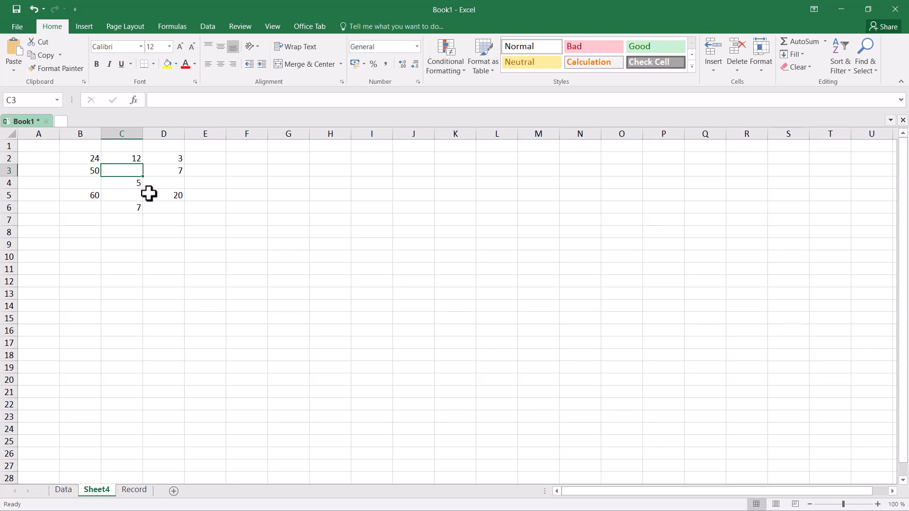
Insert a blank cell at C2, shifting the existing cells right
left_click(135, 160)
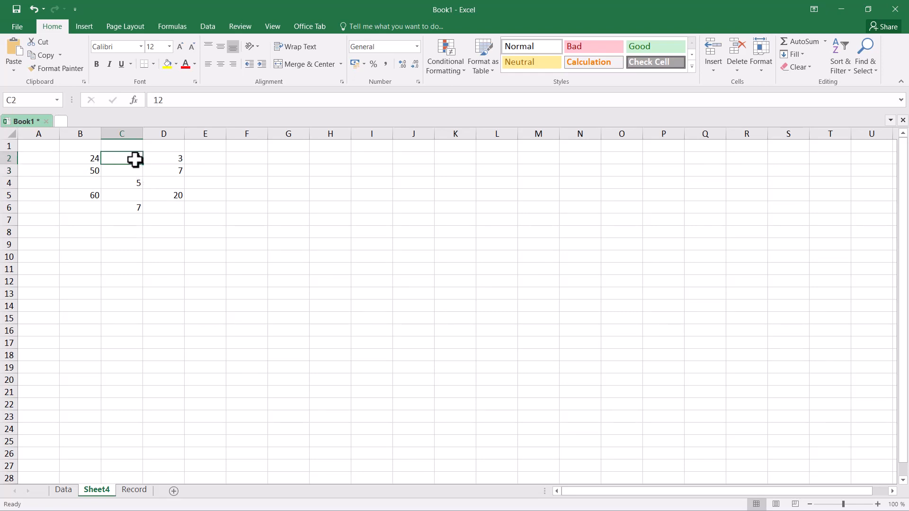
right_click(135, 160)
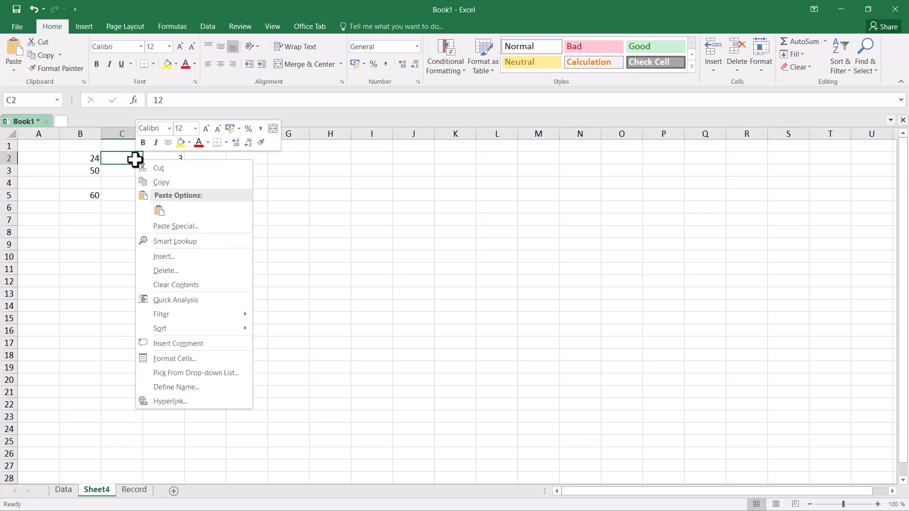
left_click(173, 256)
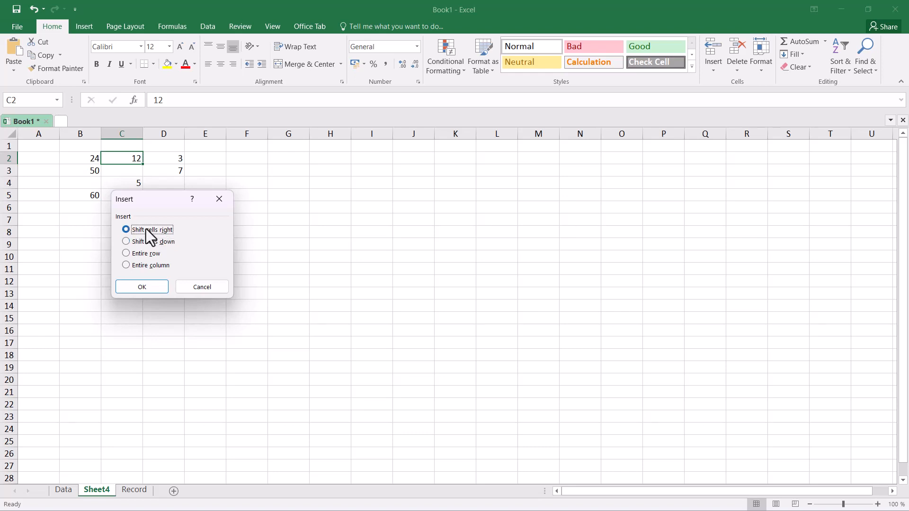
left_click(149, 285)
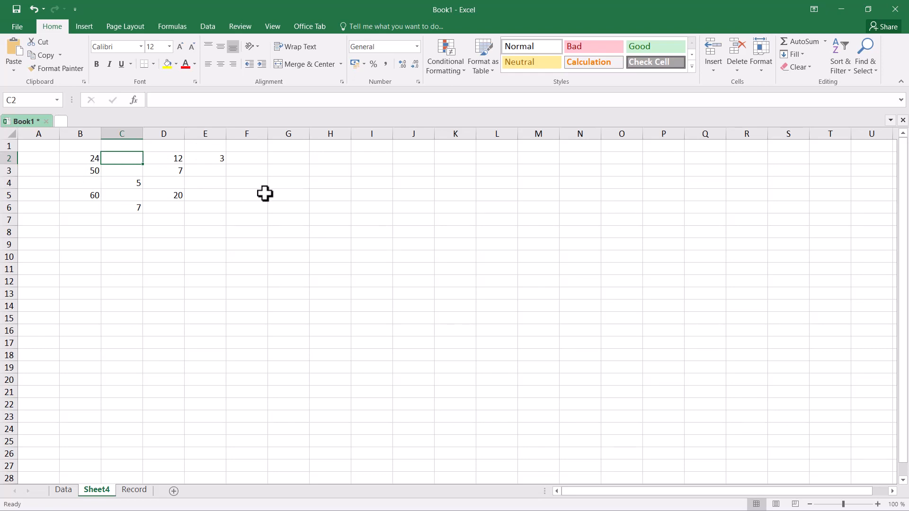
left_click(213, 215)
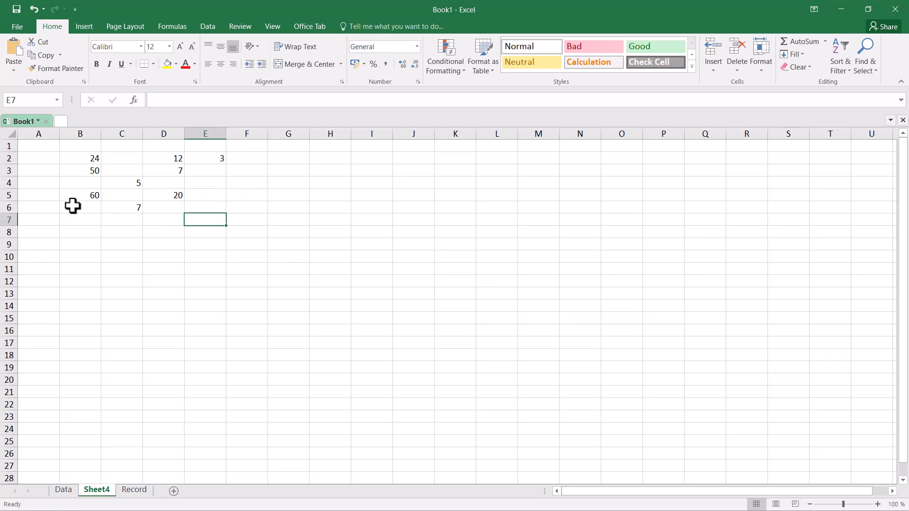
Delete the entire row 4, which contains the 5 in column C
right_click(4, 183)
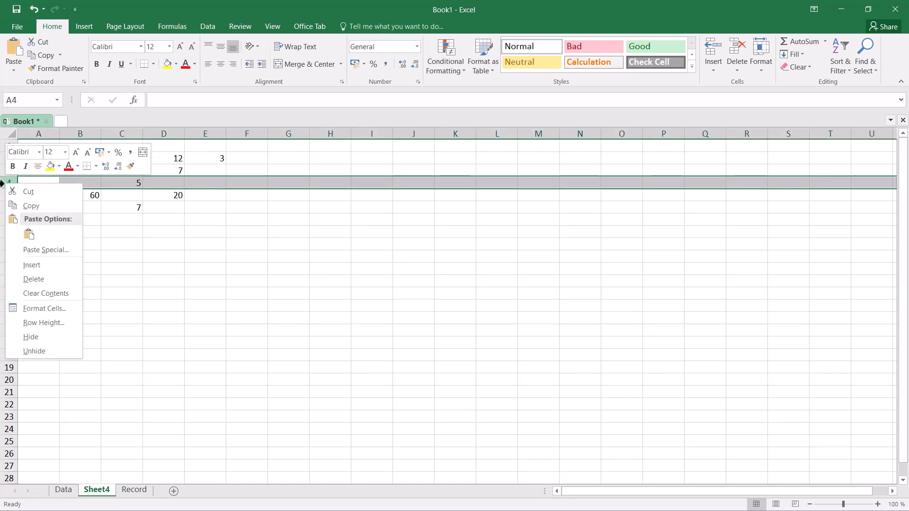
left_click(42, 280)
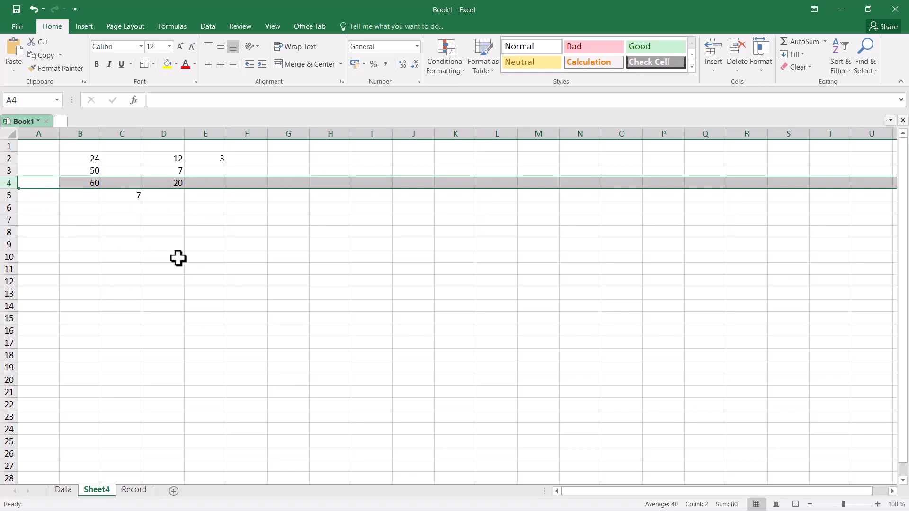
left_click(201, 205)
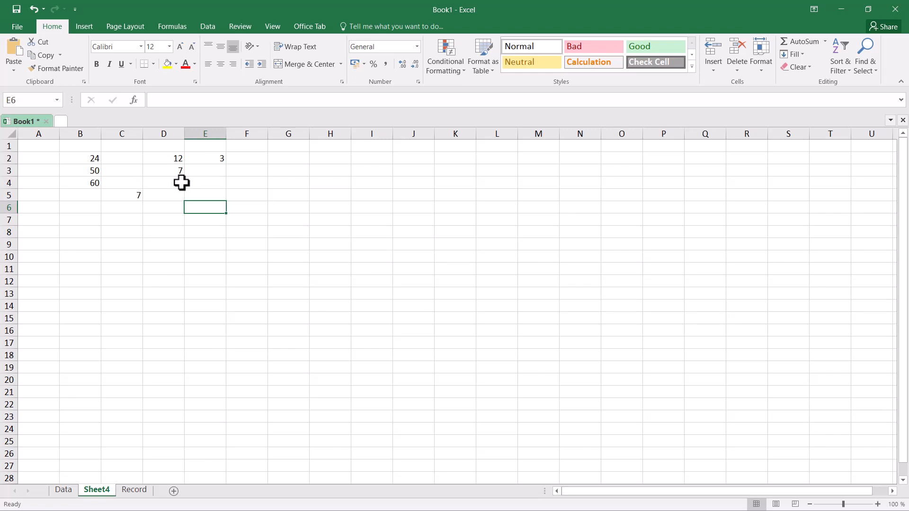
Delete the blank cell C4, shifting the remaining cells left
left_click(131, 186)
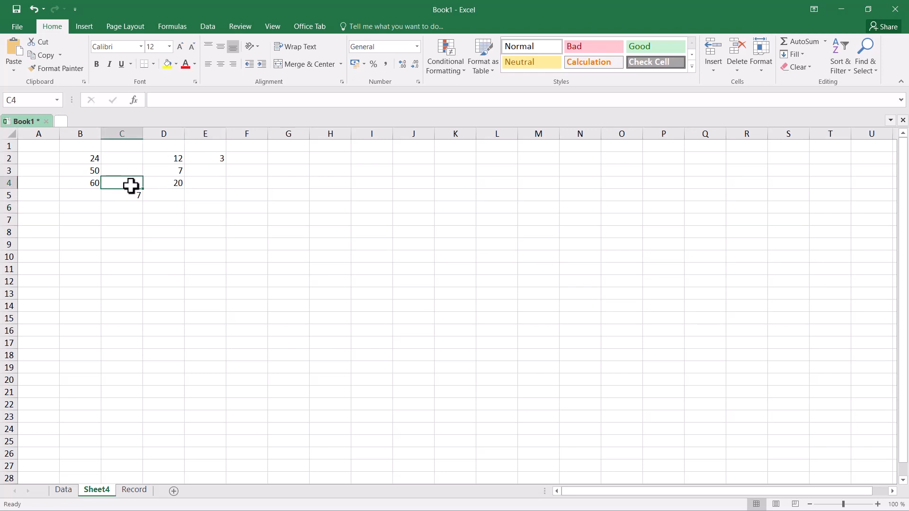
right_click(130, 187)
left_click(172, 295)
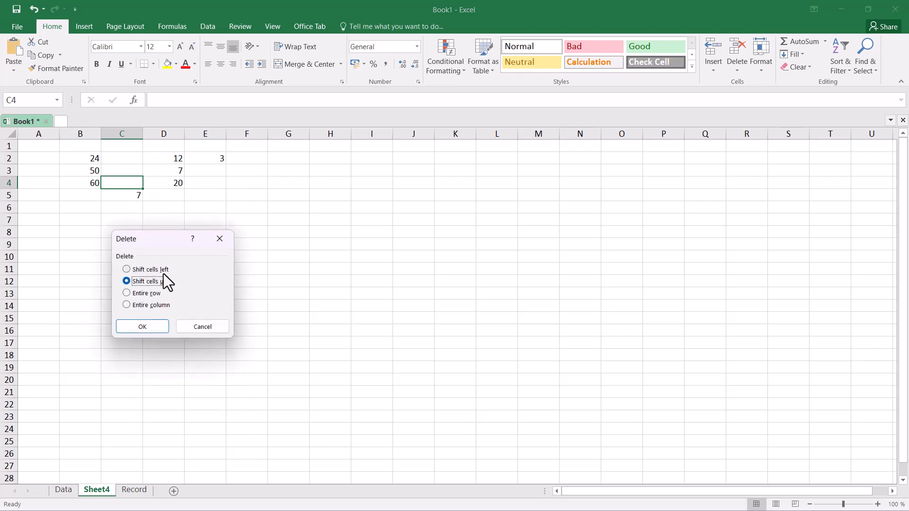
left_click(165, 271)
left_click(160, 329)
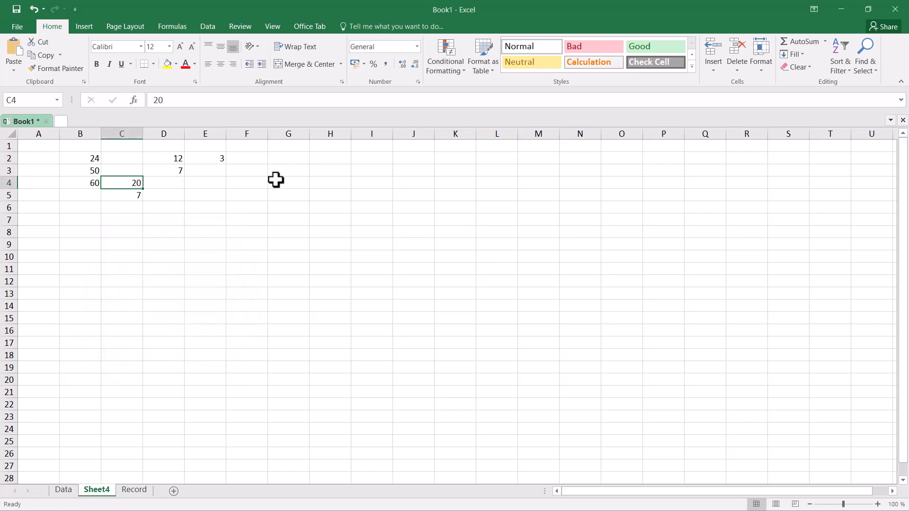
Delete the blank cell C3, shifting the cells below it up
left_click(138, 173)
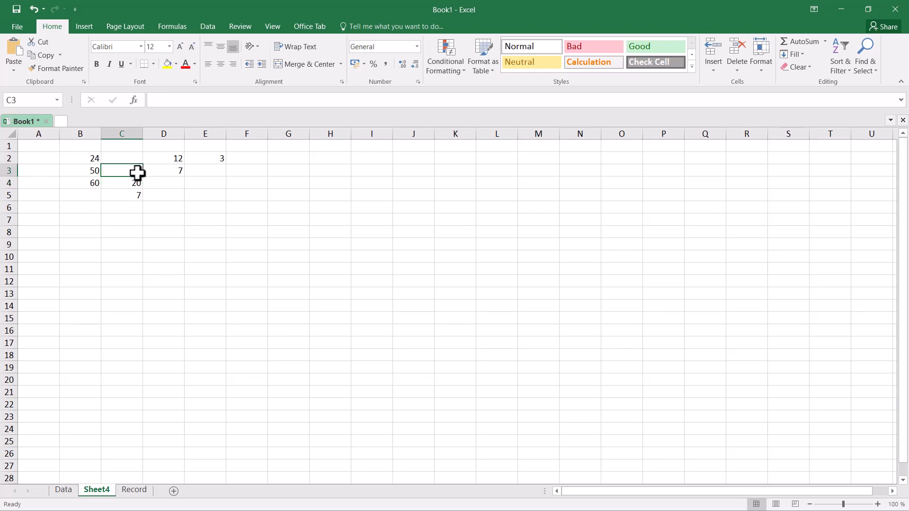
right_click(137, 172)
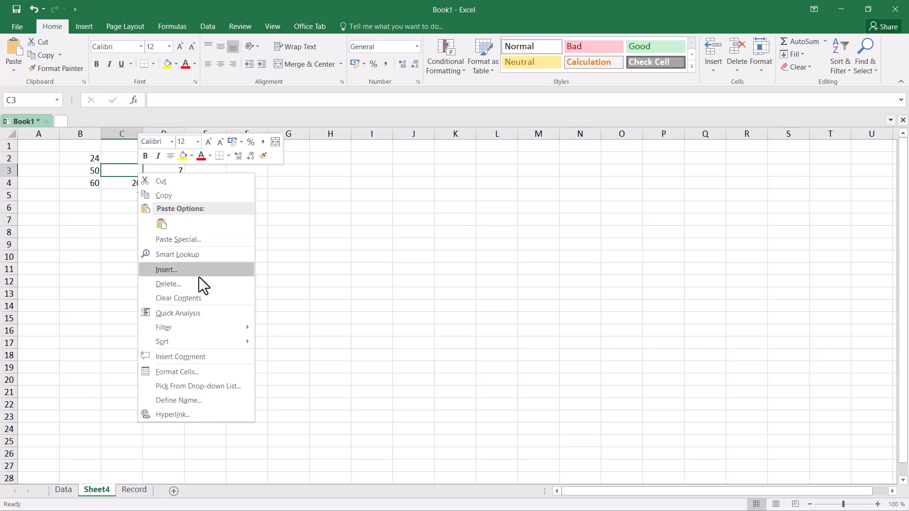
left_click(194, 281)
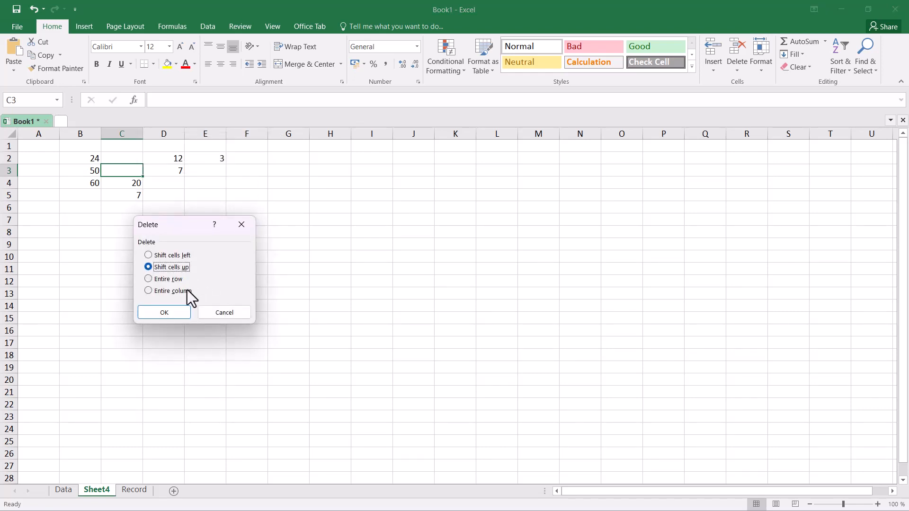
left_click(180, 317)
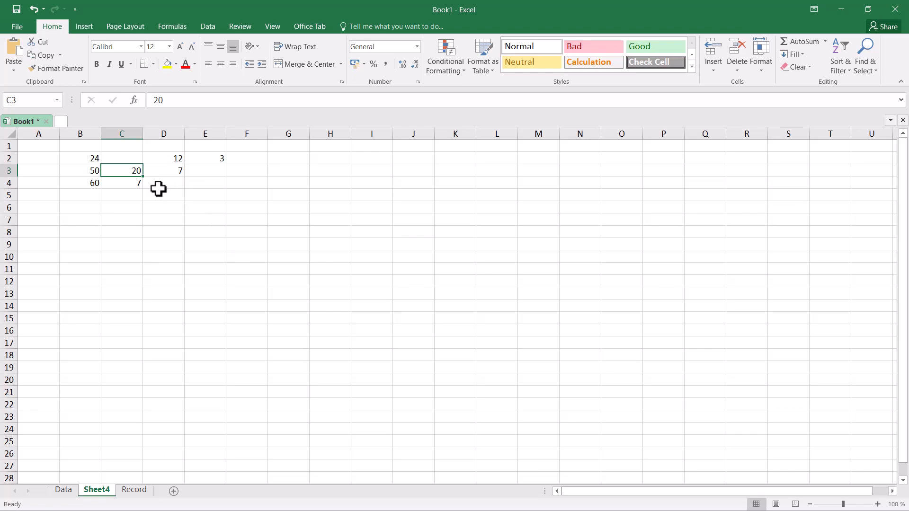
Clear the contents of cells C3 and B3 without shifting the surrounding cells
left_click(174, 171)
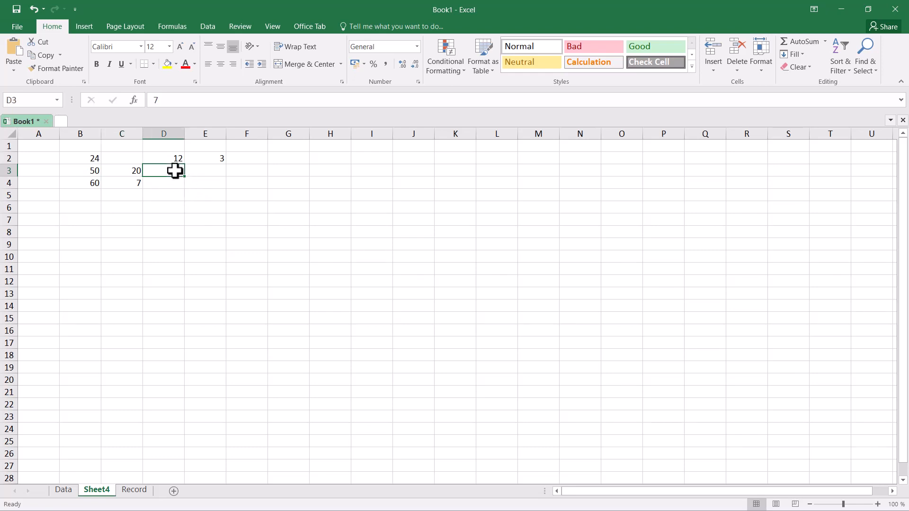
left_click(132, 174)
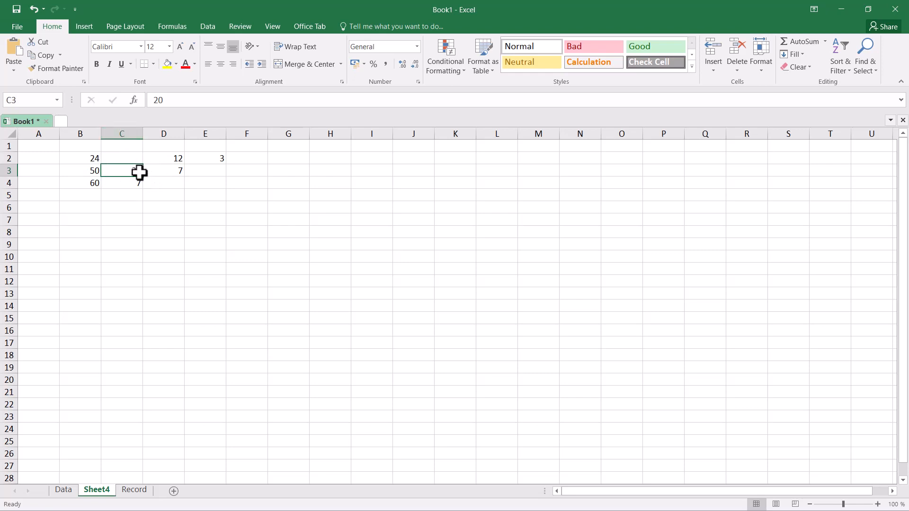
key("Delete")
left_click(92, 170)
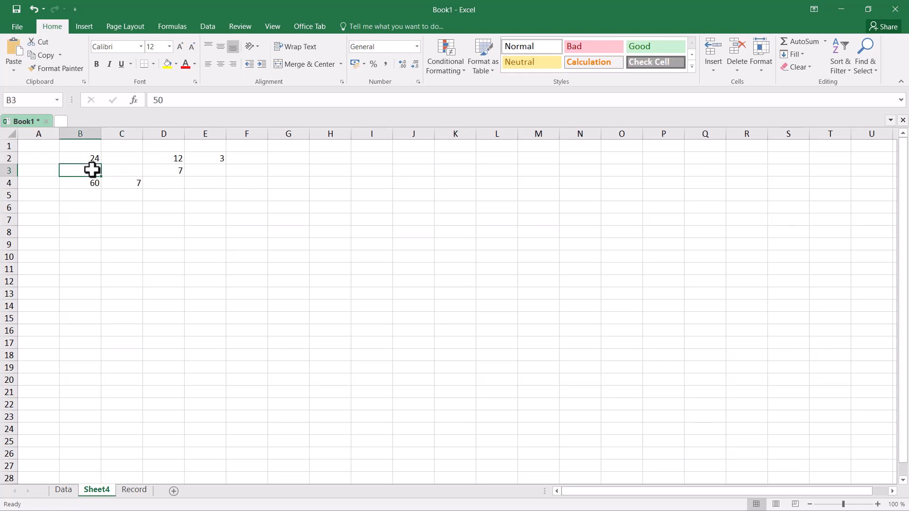
right_click(93, 170)
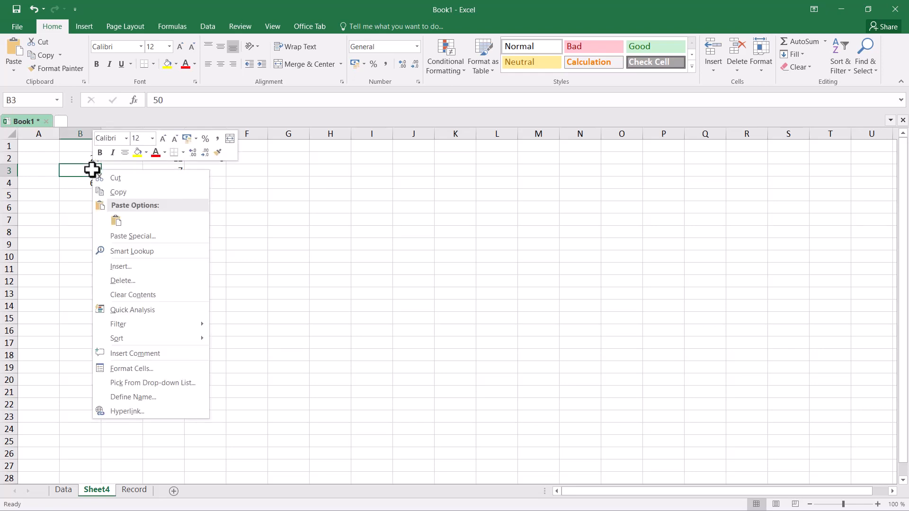
left_click(132, 294)
left_click(160, 172)
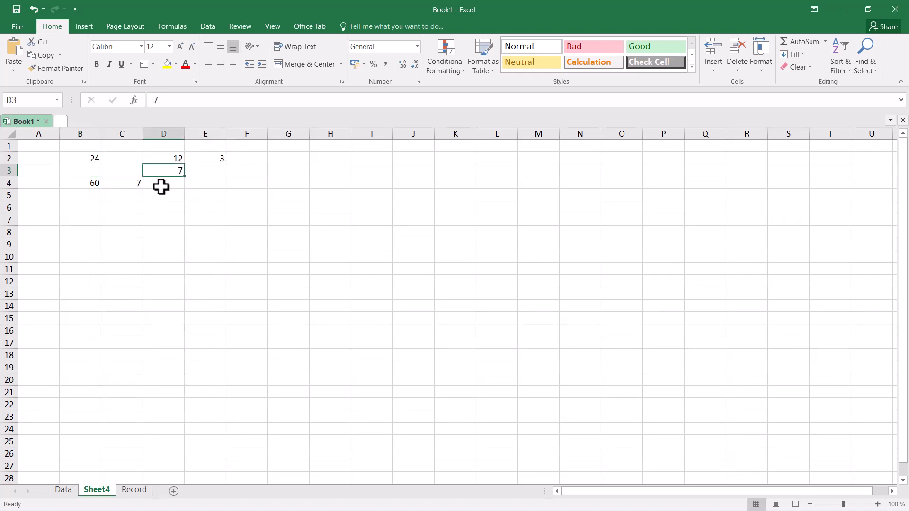
Erase the content of cell D2 and re-enter 12 in it
left_click(173, 156)
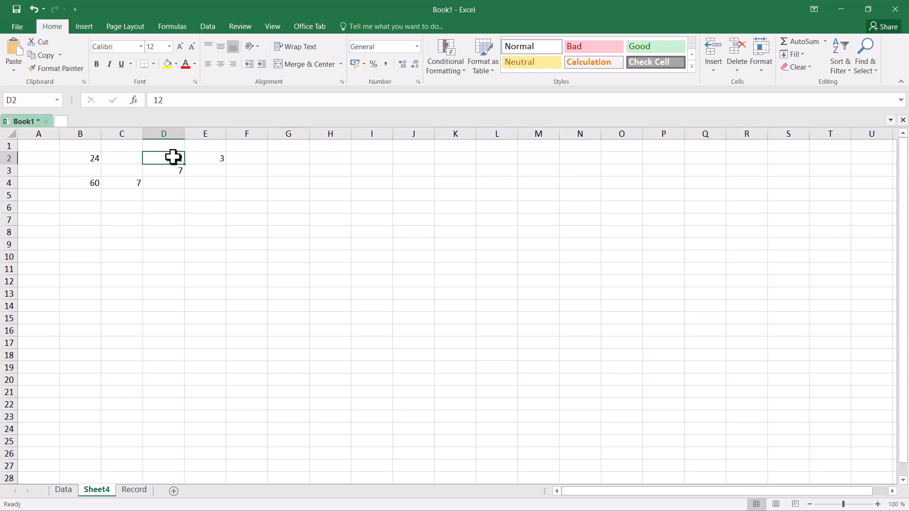
key("BackSpace")
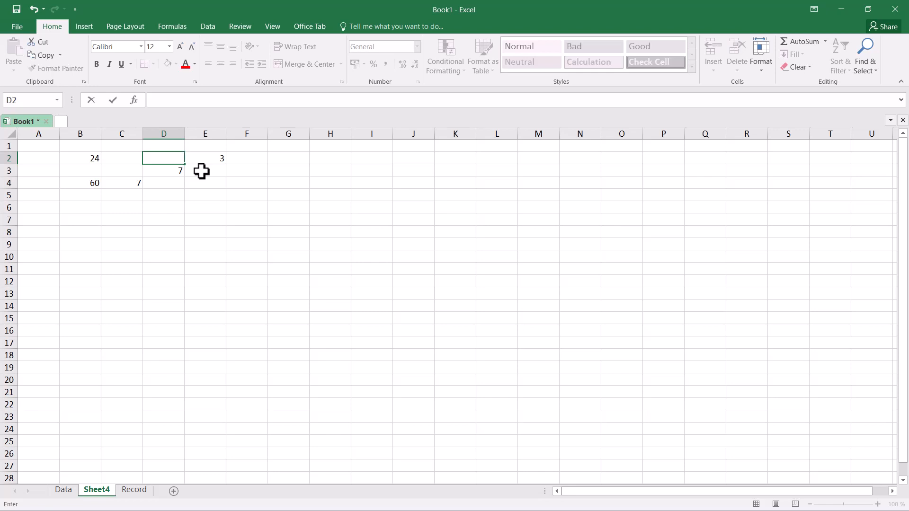
type("12")
key("ctrl+Return")
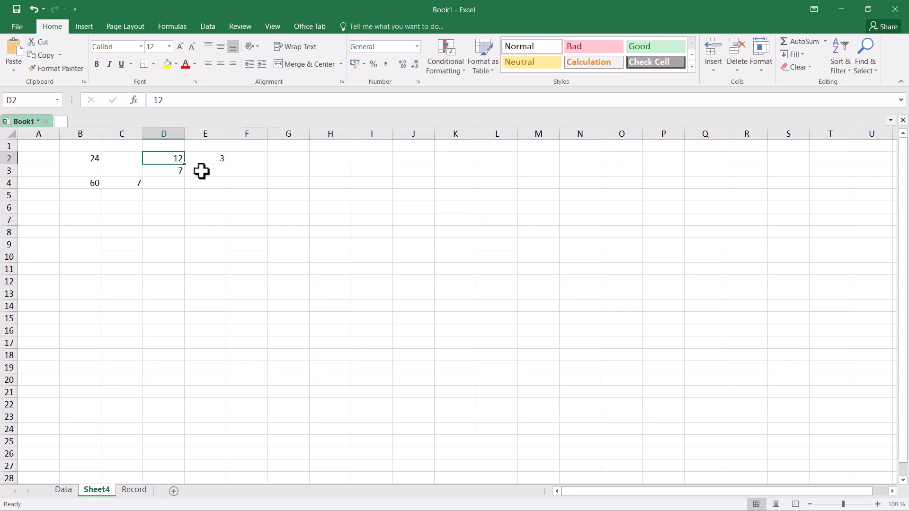
Clear cell D2 and undo the deletion
key("BackSpace")
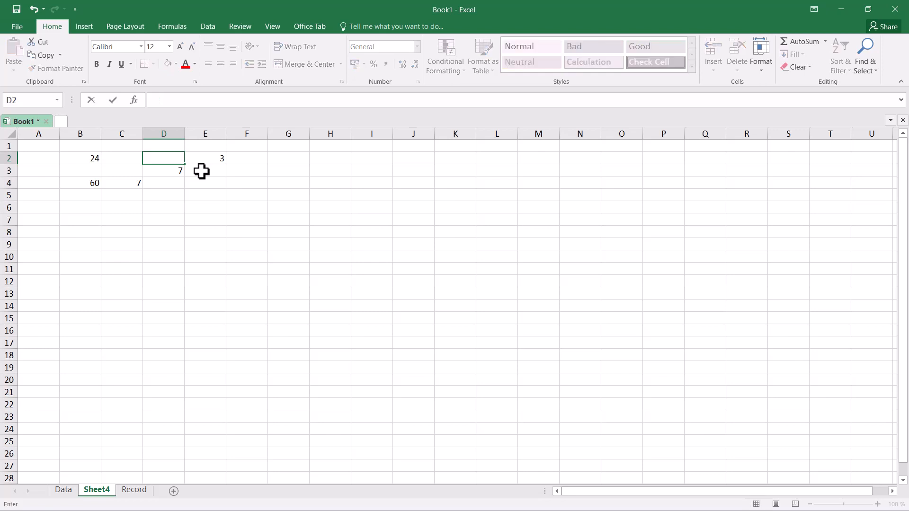
key("Return")
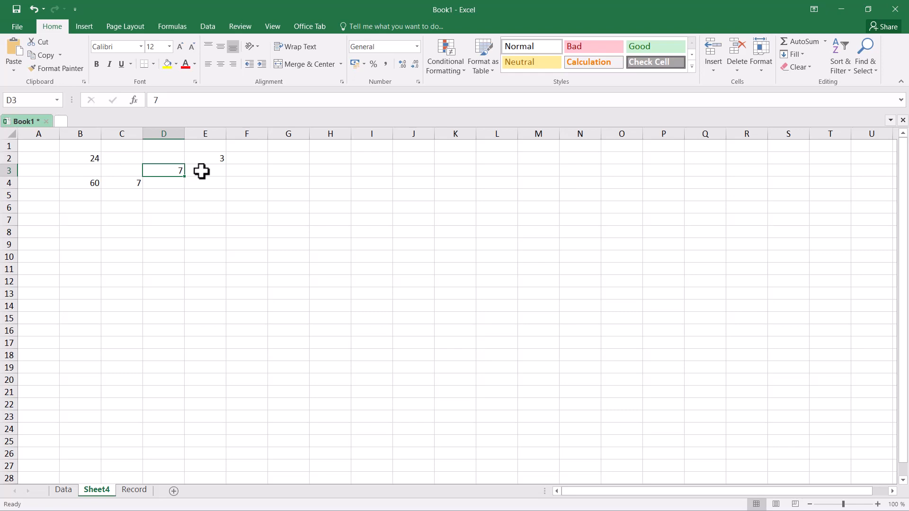
key("ctrl+z")
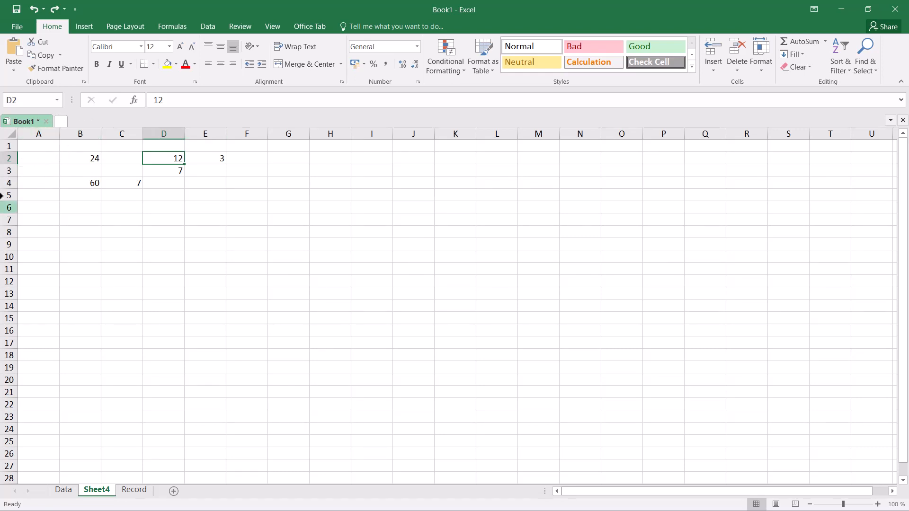
Enter the random text "twytrswuyurtsytrsututr" in cell A1 and undo the entry
left_click(35, 147)
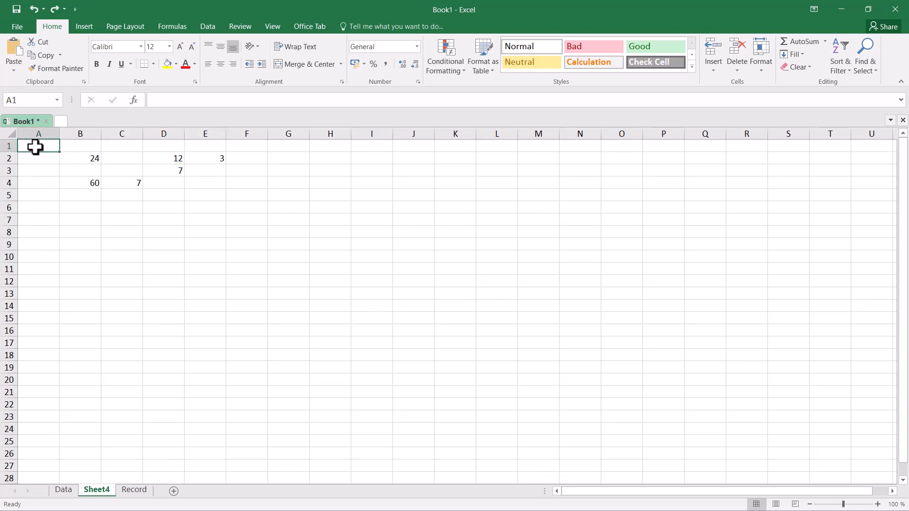
type("twytrswuyu")
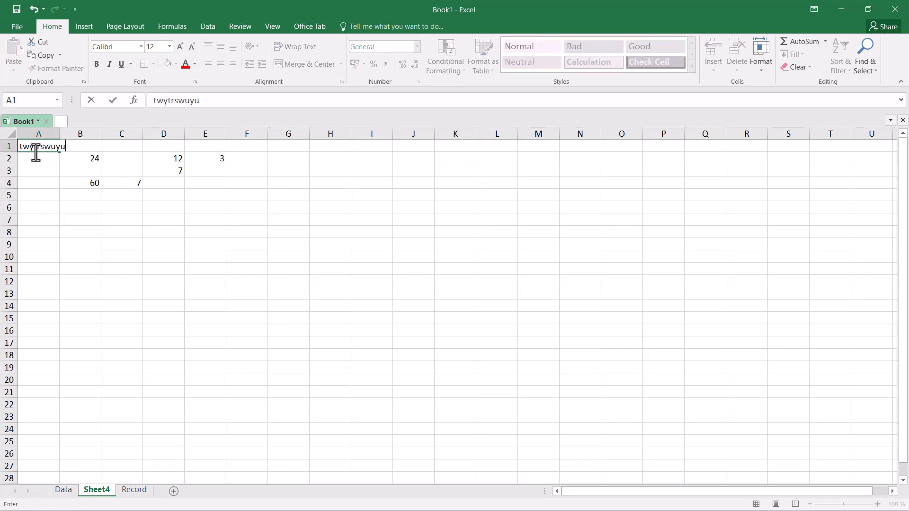
type("rtsytrsututr")
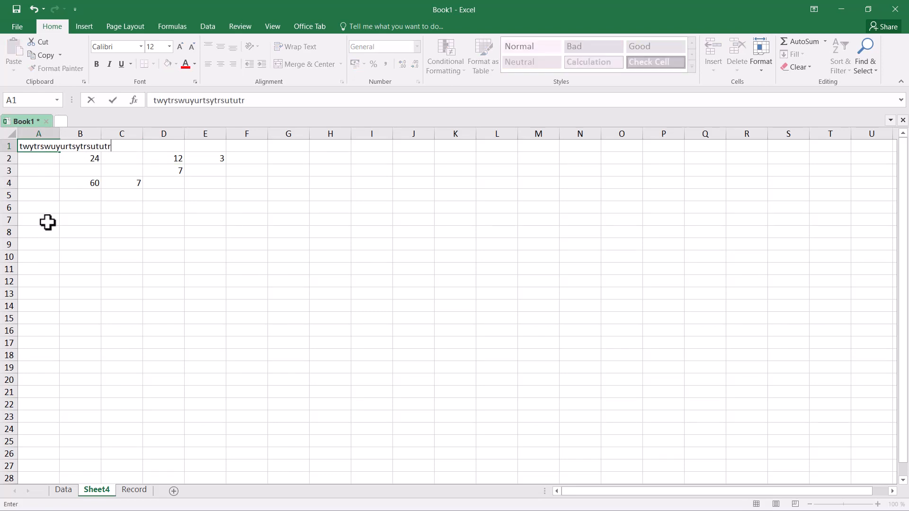
left_click(49, 150)
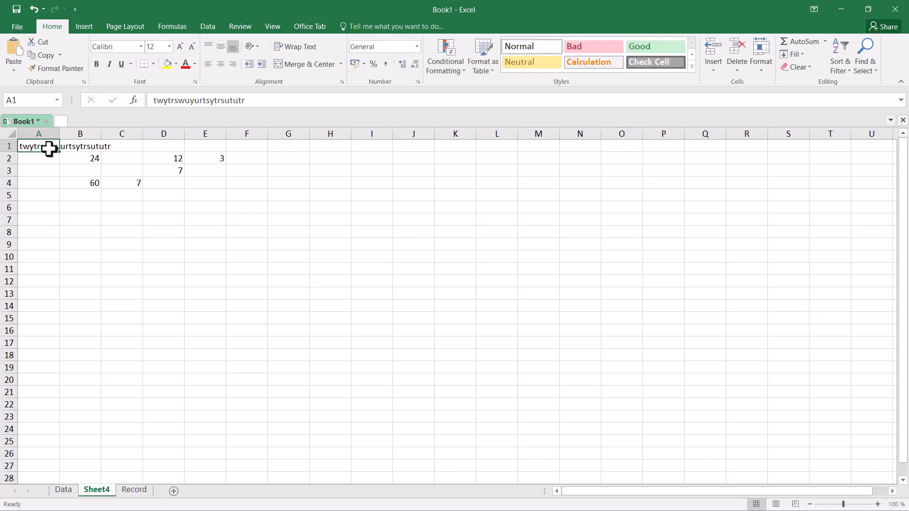
key("ctrl+z")
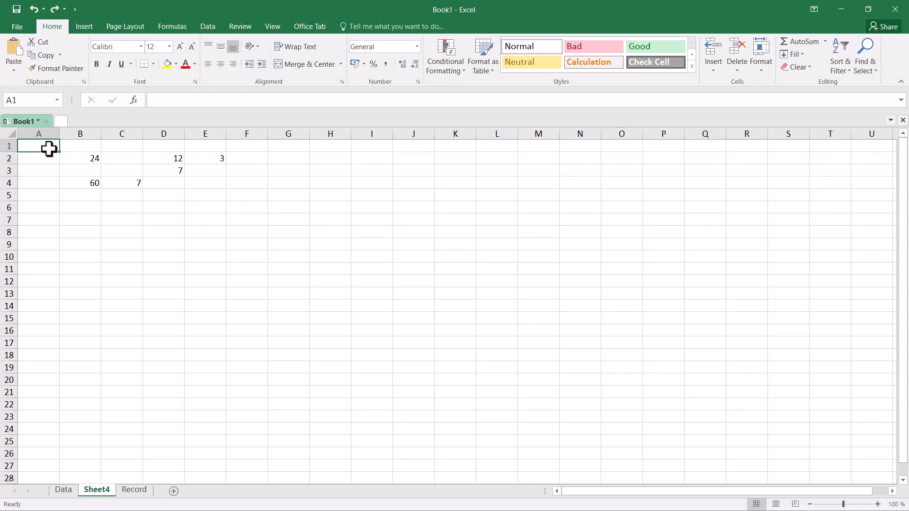
Enter "This text is too large" in cell A1 and compare the contents of A1 and B1
type("This")
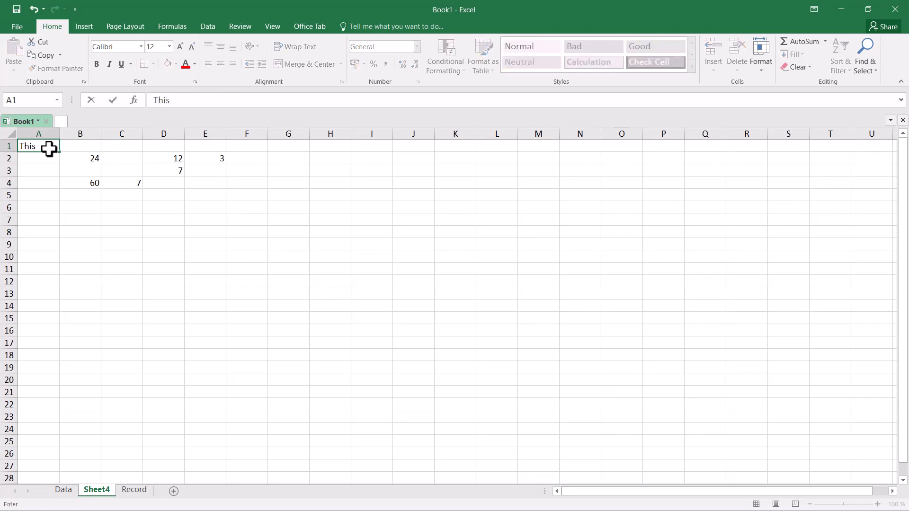
type(" text is too large")
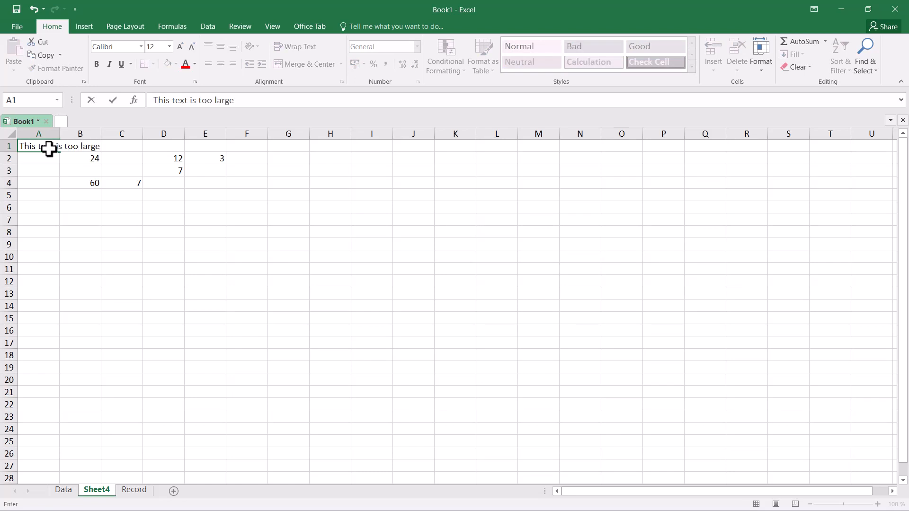
key("Return")
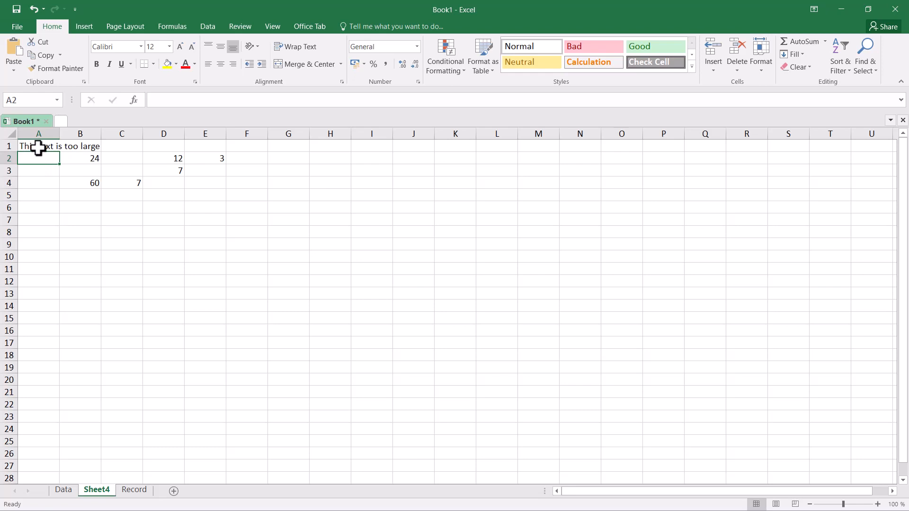
left_click(39, 147)
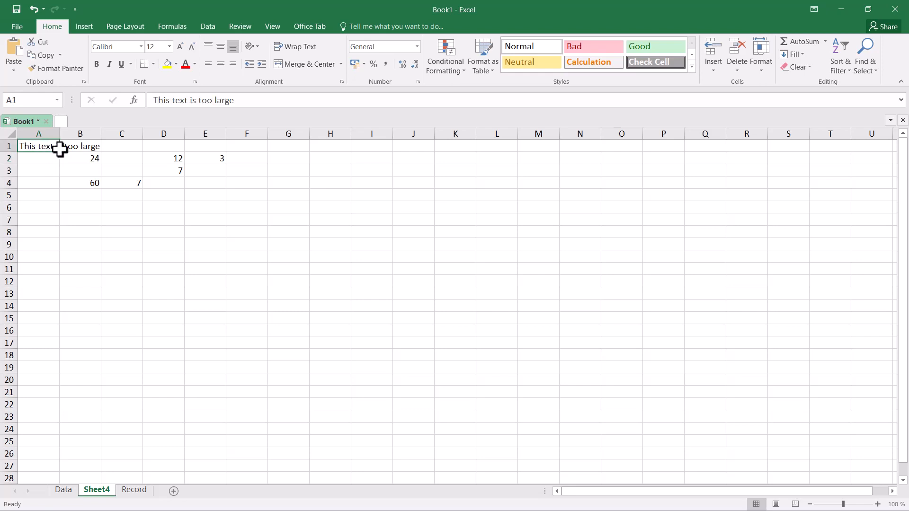
left_click(84, 147)
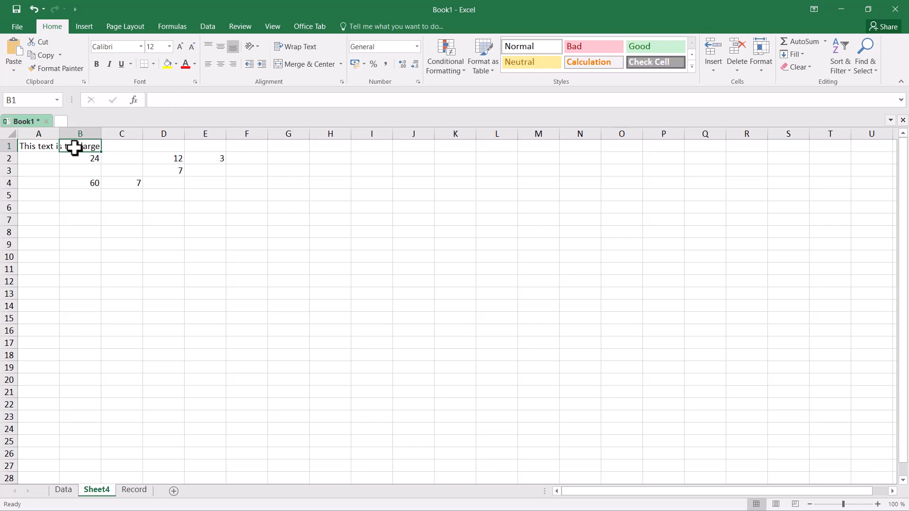
left_click(47, 150)
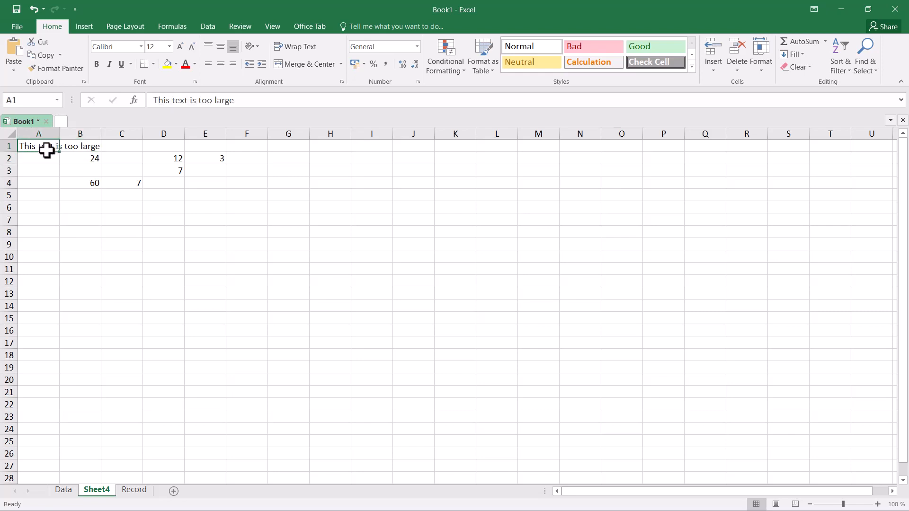
Enter "I am typing again" in cell B1, beside the long text
left_click(82, 147)
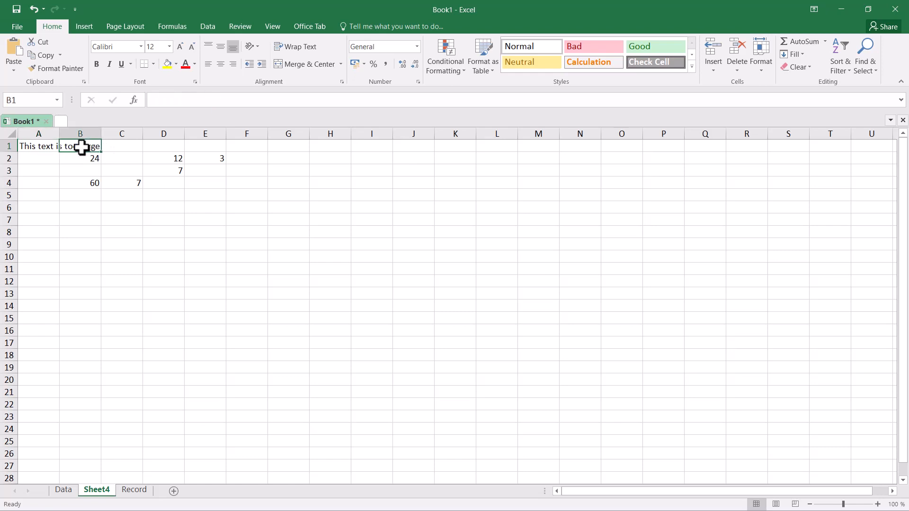
type("I am typing again")
key("Return")
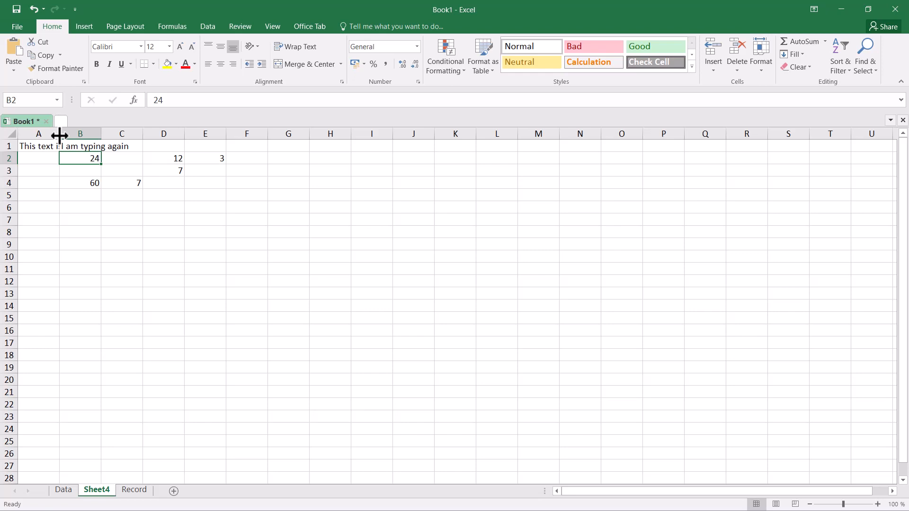
Widen column A by dragging its border and undo the width change
left_click_drag(60, 136, 89, 136)
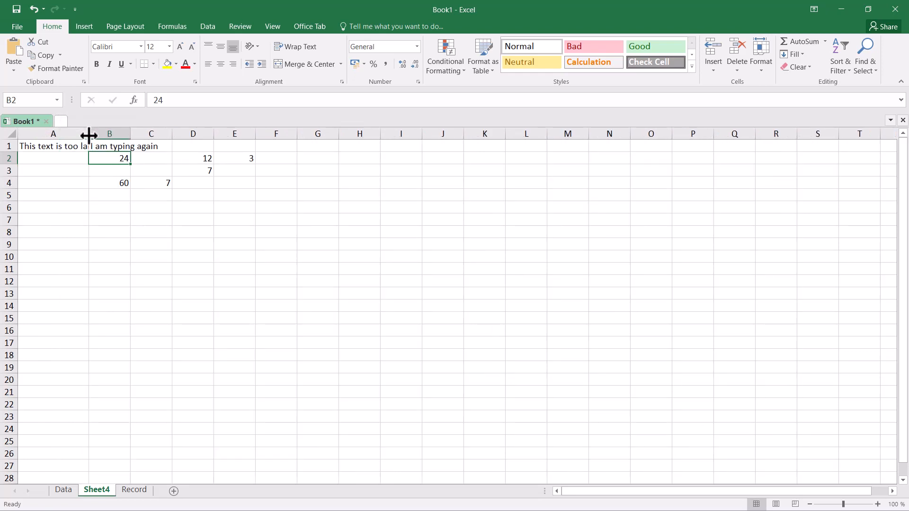
key("ctrl+z")
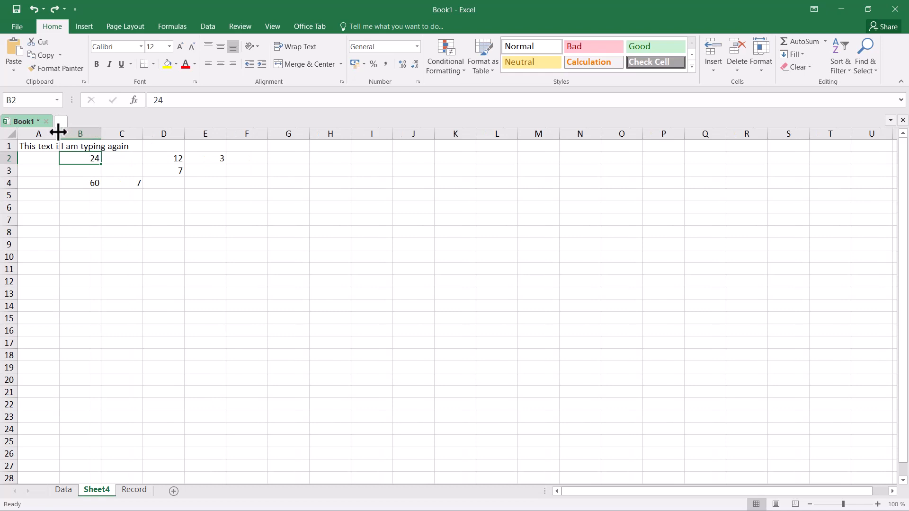
left_click_drag(58, 133, 58, 133)
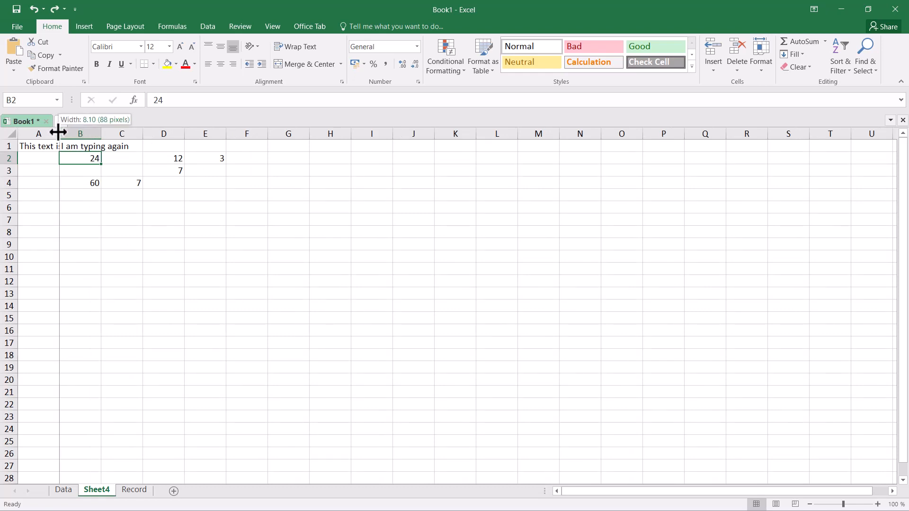
left_click_drag(58, 132, 57, 133)
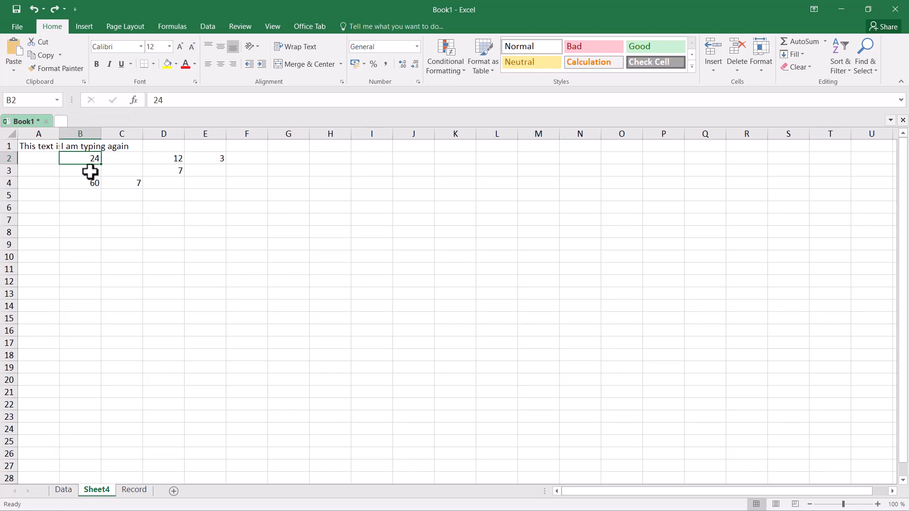
Widen columns A through E together to a width of about 13.8 and undo the change
left_click(35, 135)
left_click_drag(35, 135, 215, 131)
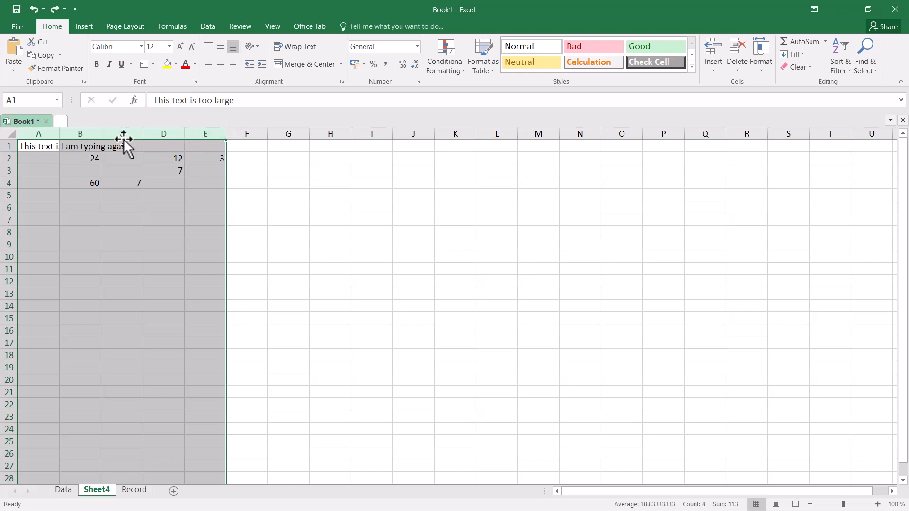
left_click_drag(142, 135, 169, 134)
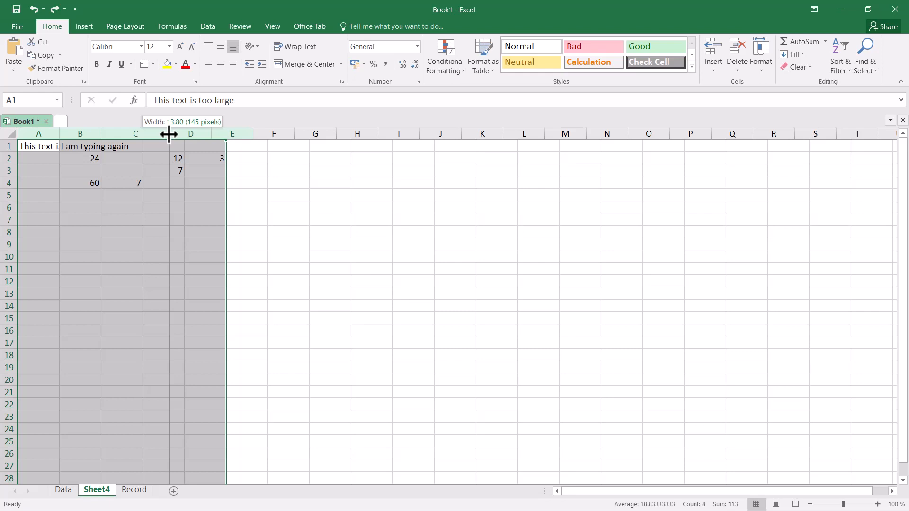
left_click_drag(169, 134, 170, 135)
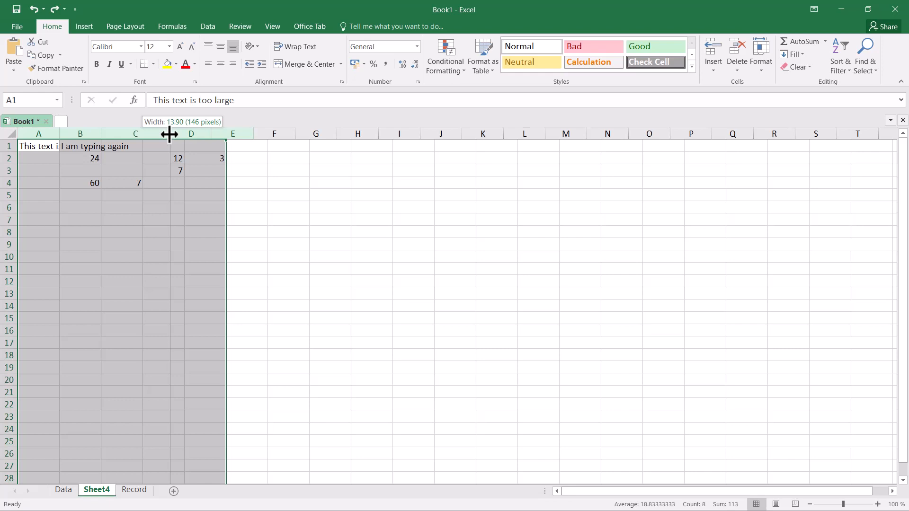
left_click_drag(170, 134, 168, 135)
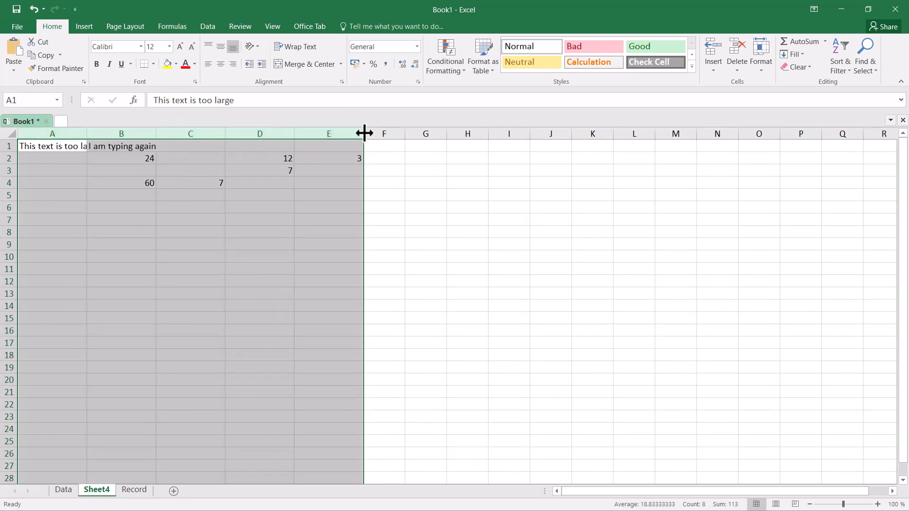
left_click_drag(364, 134, 364, 133)
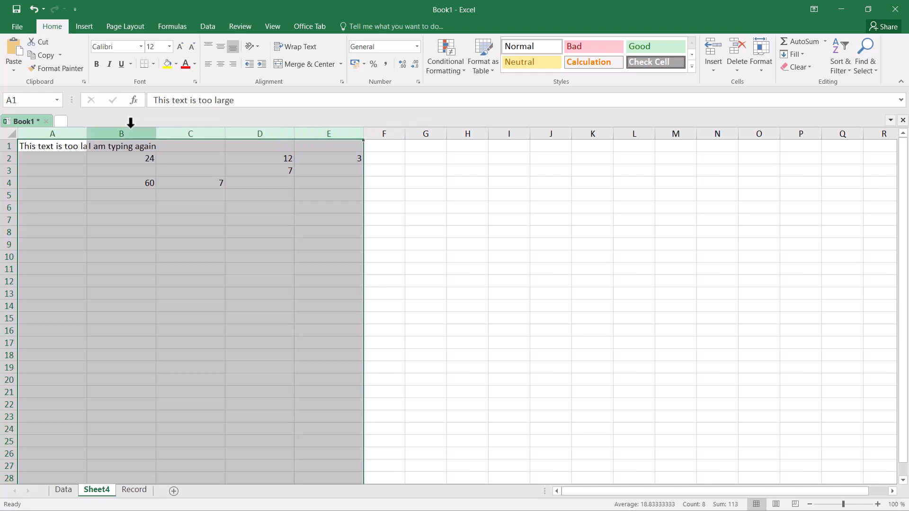
left_click_drag(85, 134, 86, 134)
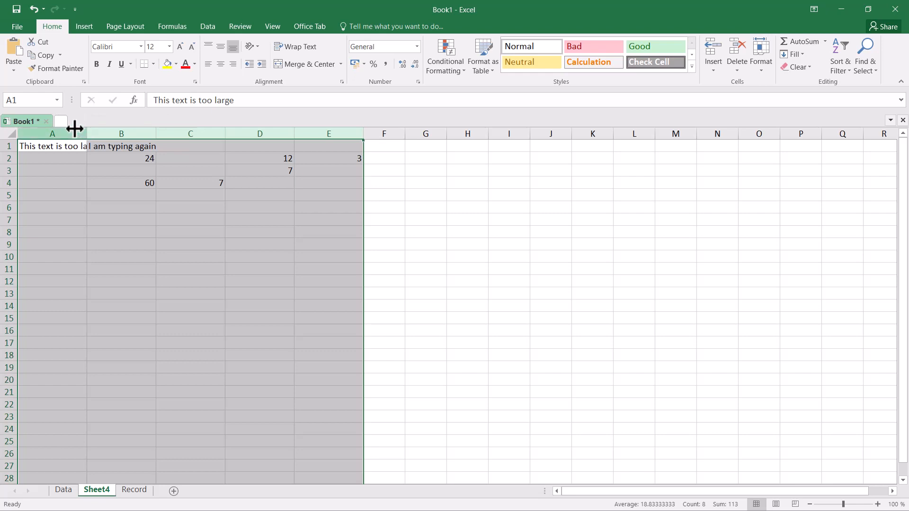
key("ctrl+z")
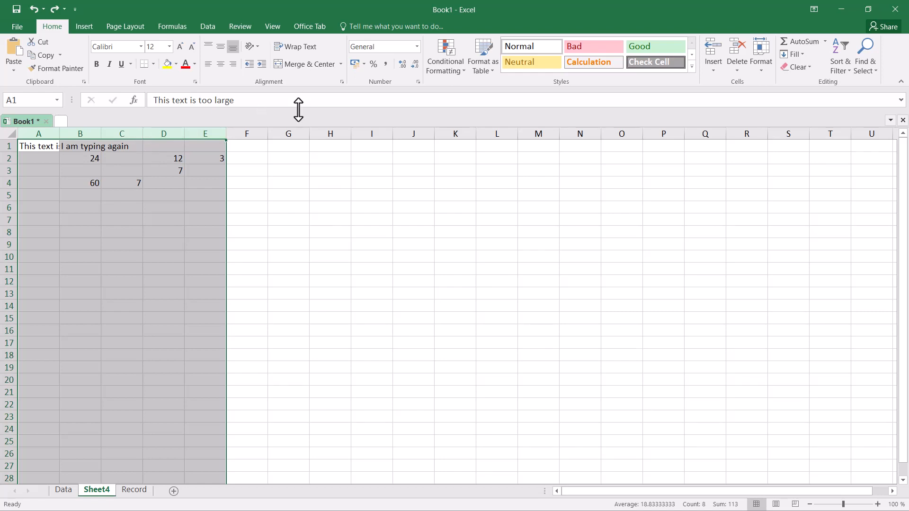
AutoFit the selected columns A through E to their contents and deselect them
double_click(228, 134)
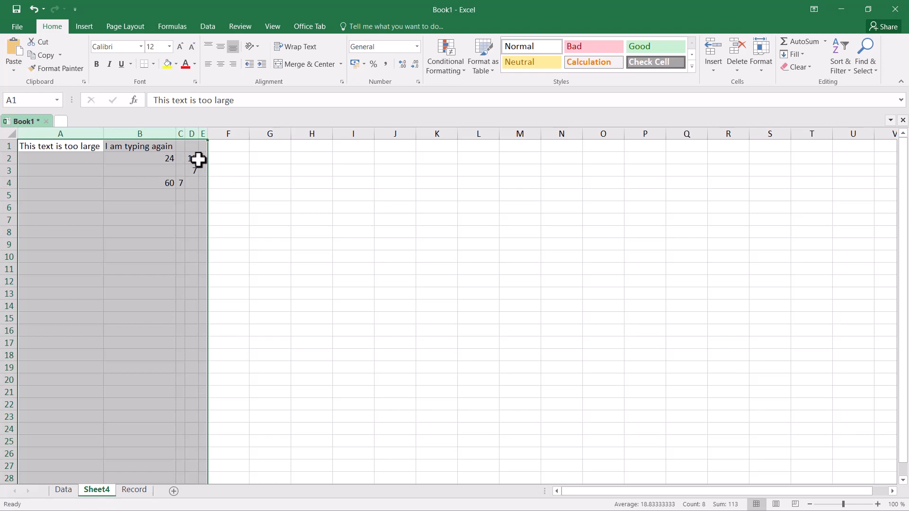
left_click(139, 159)
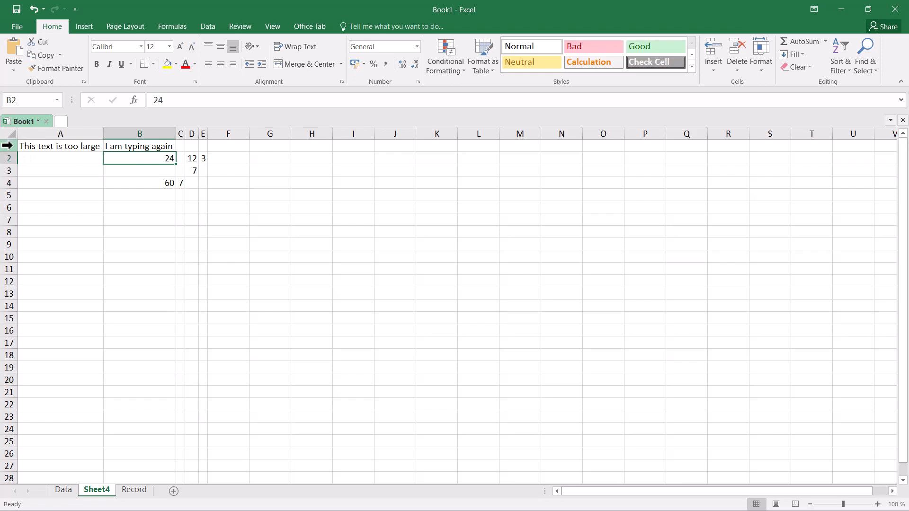
Increase the height of rows 1 through 7 together and AutoFit them back to their contents
left_click_drag(4, 145, 4, 221)
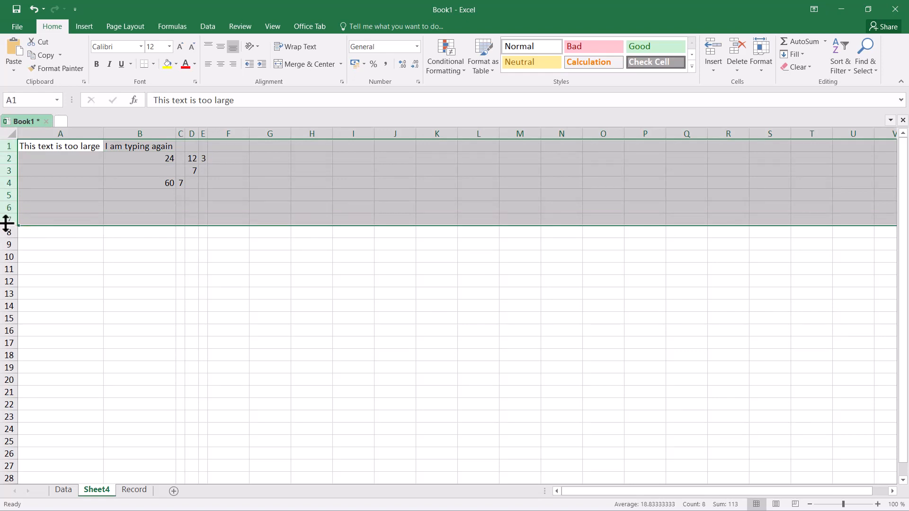
left_click_drag(6, 224, 7, 246)
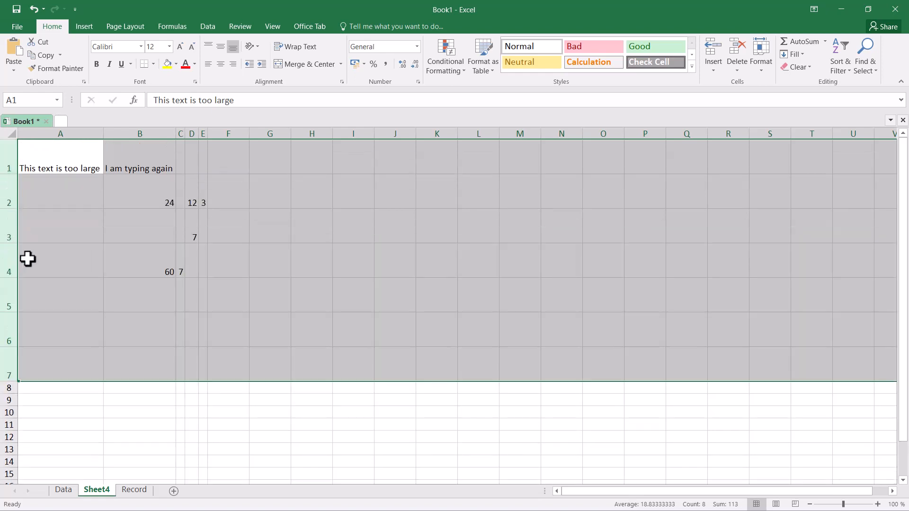
double_click(10, 278)
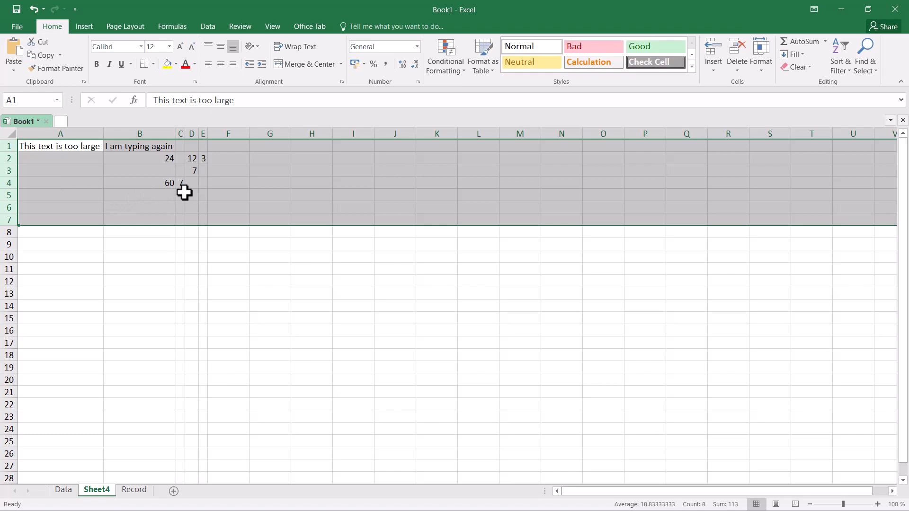
left_click(180, 206)
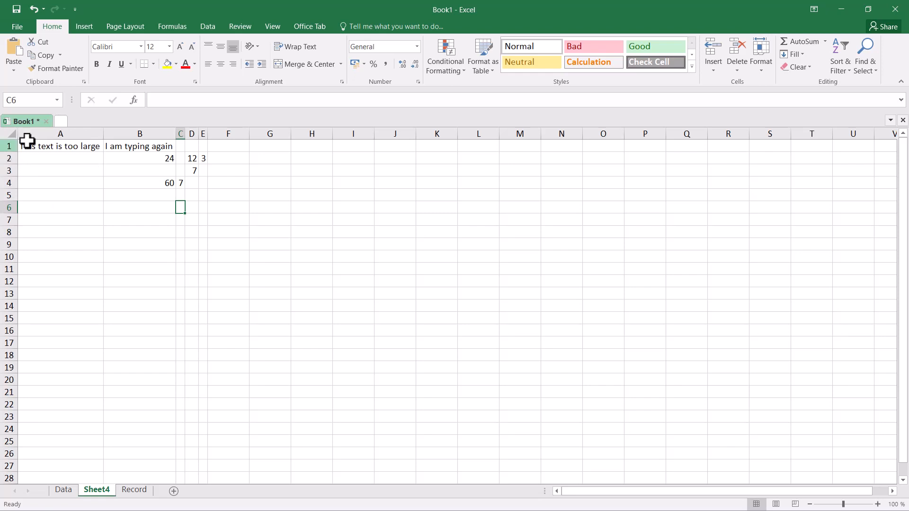
Set the width of column A to exactly 20 with the Column Width command
left_click(70, 135)
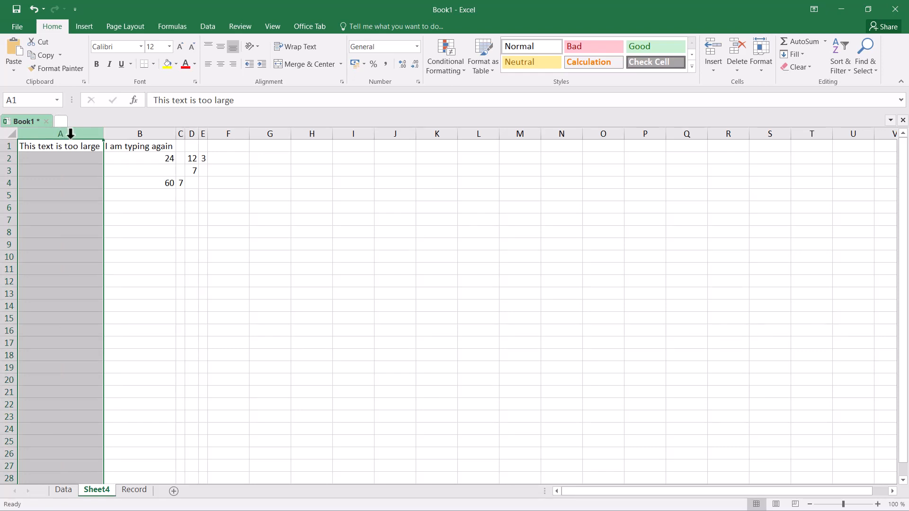
left_click(71, 147)
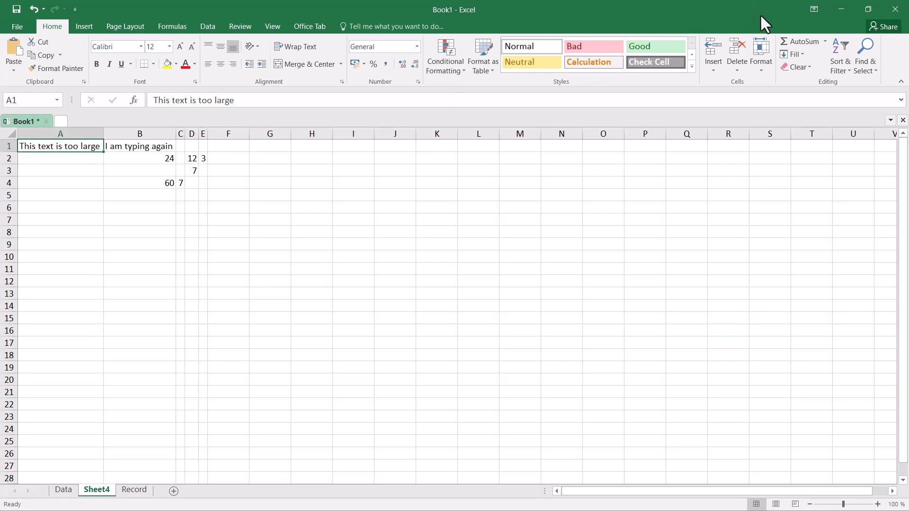
left_click(758, 72)
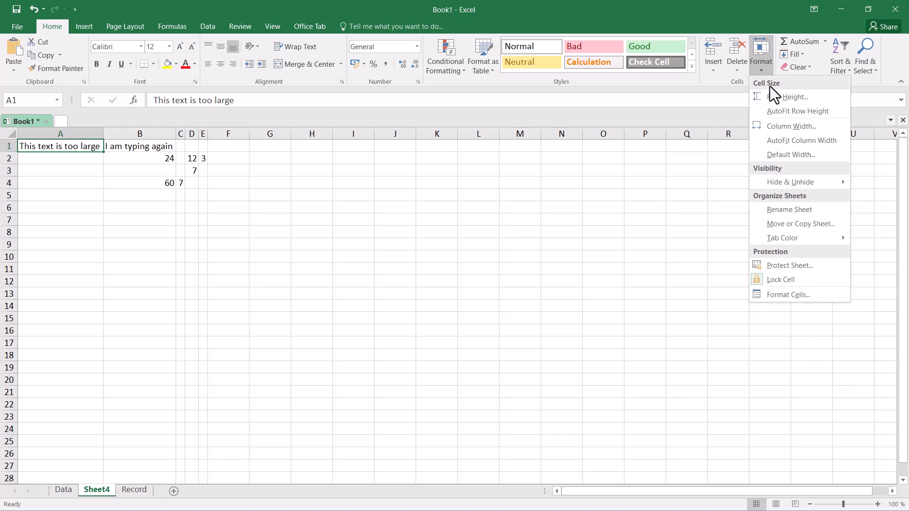
left_click(782, 126)
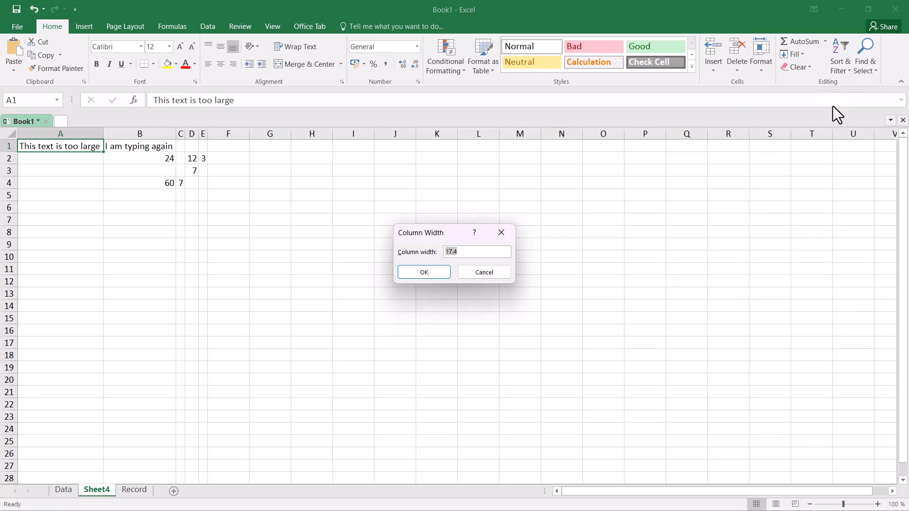
type("20")
left_click(411, 275)
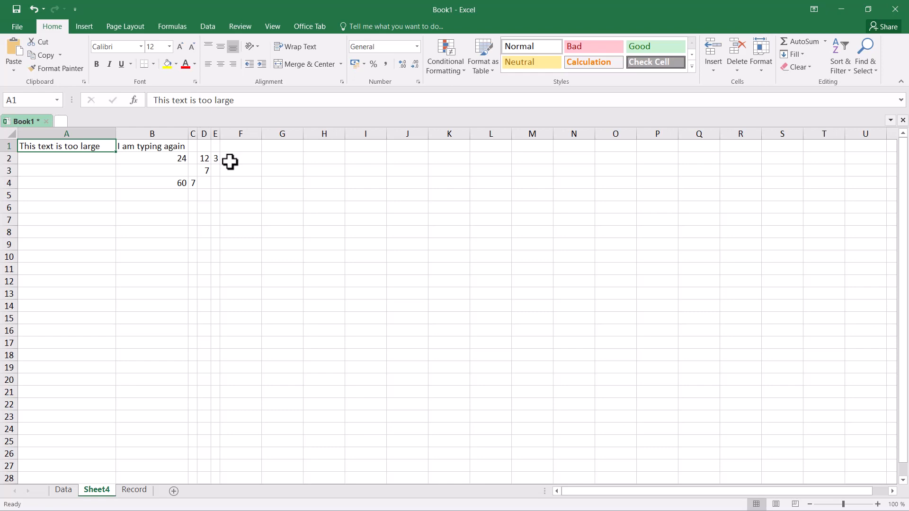
Set the width of columns A through E to 20 in a single change
left_click(85, 127)
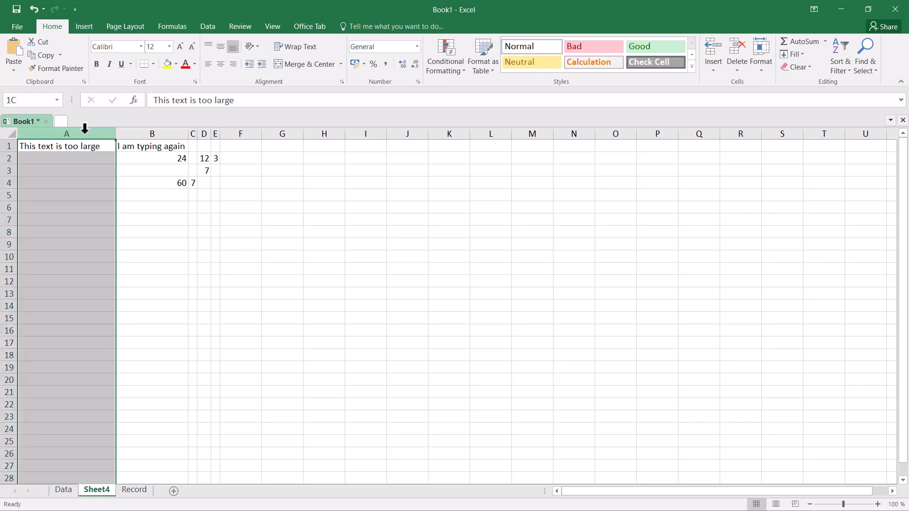
left_click_drag(85, 128, 219, 127)
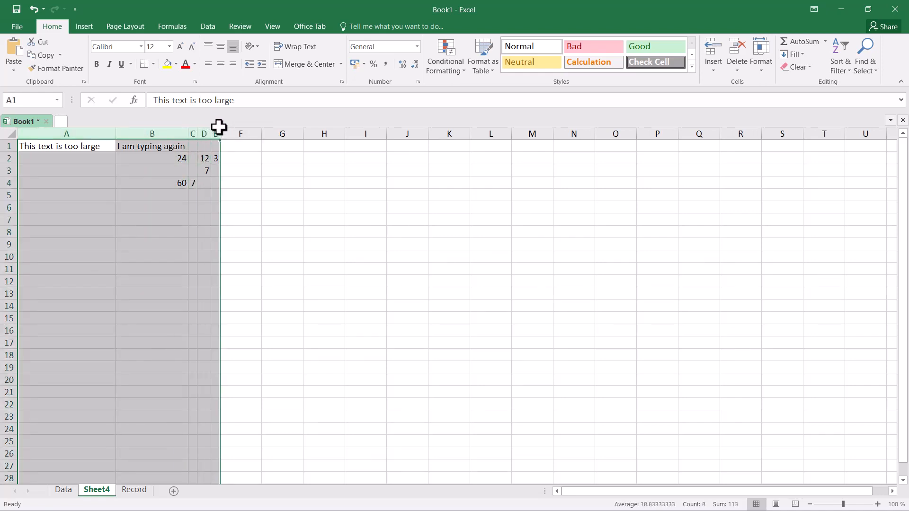
left_click(758, 66)
left_click(814, 126)
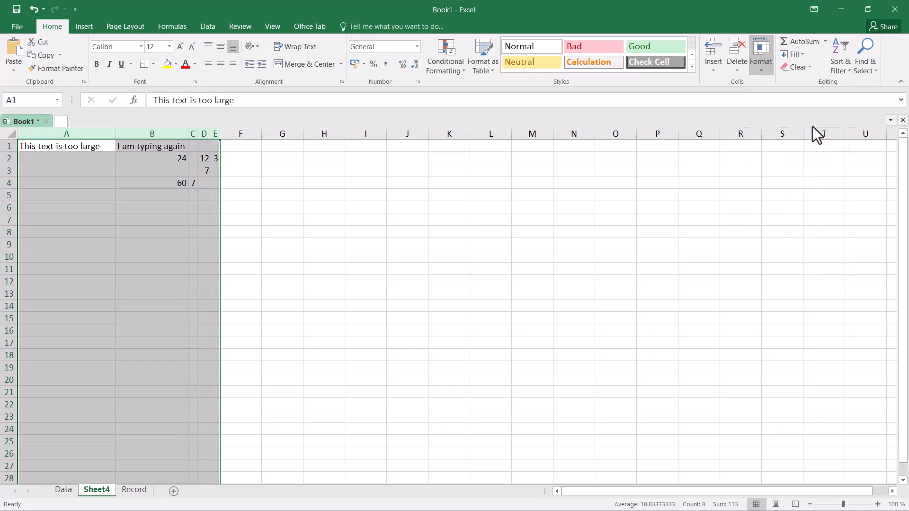
type("20")
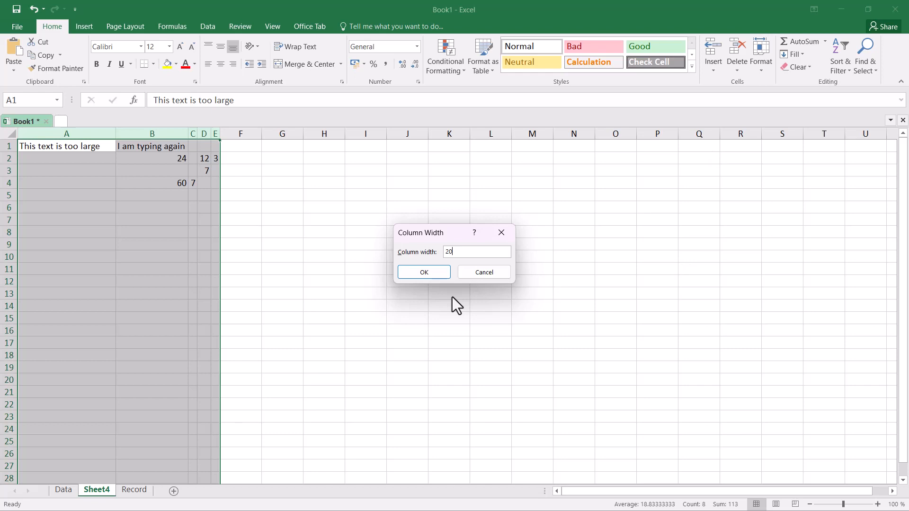
left_click(440, 276)
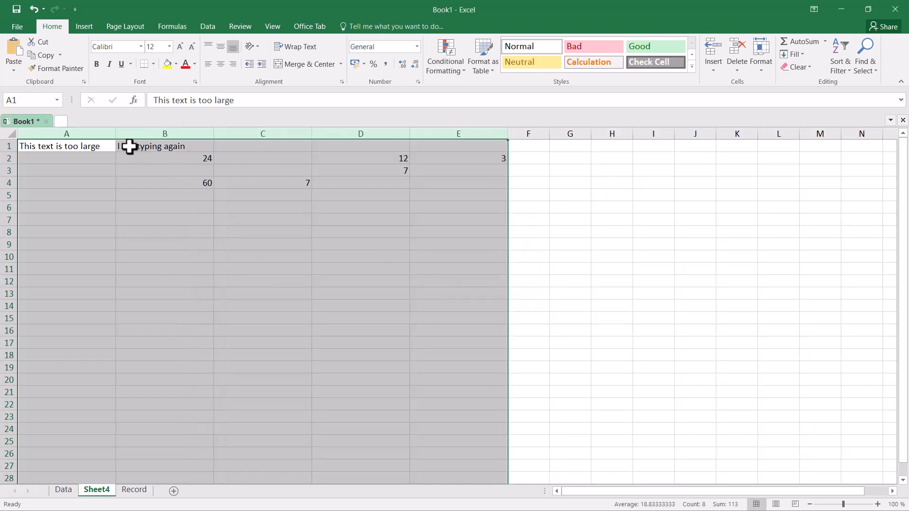
Set the width of the selected columns A through E to 18
right_click(103, 128)
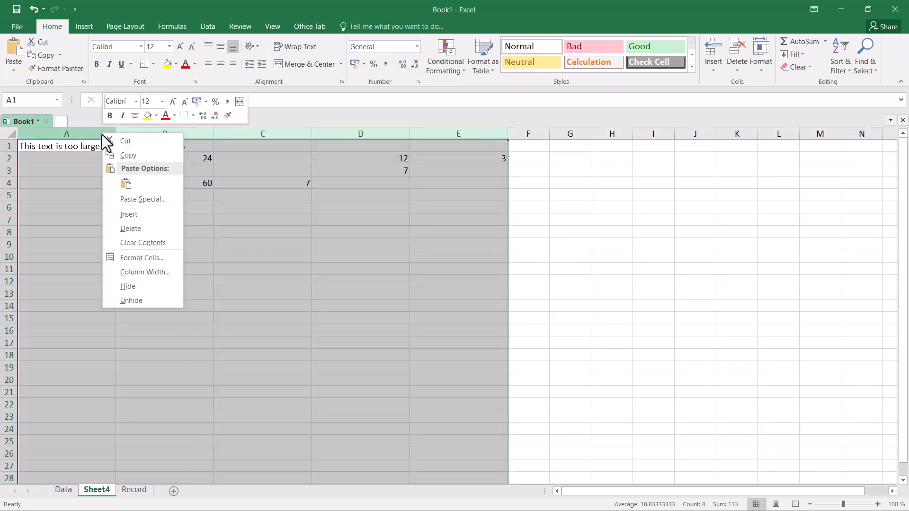
left_click(144, 271)
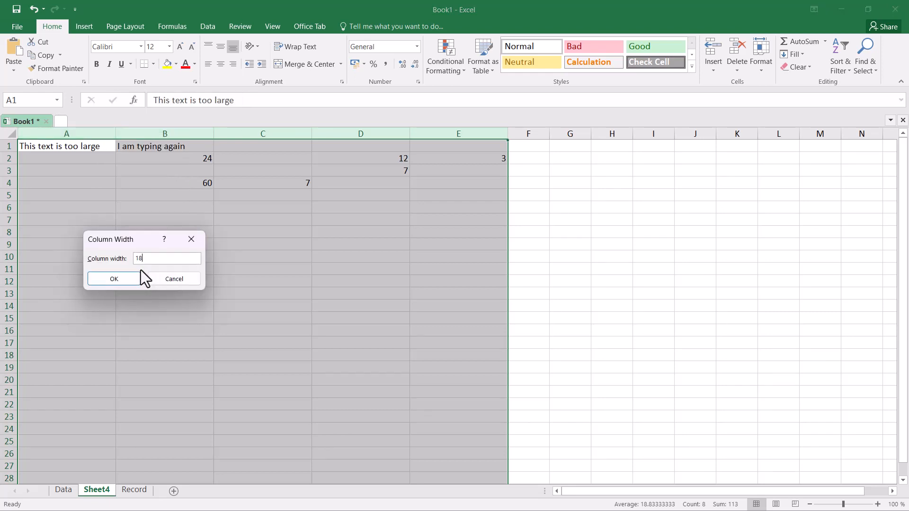
key("Return")
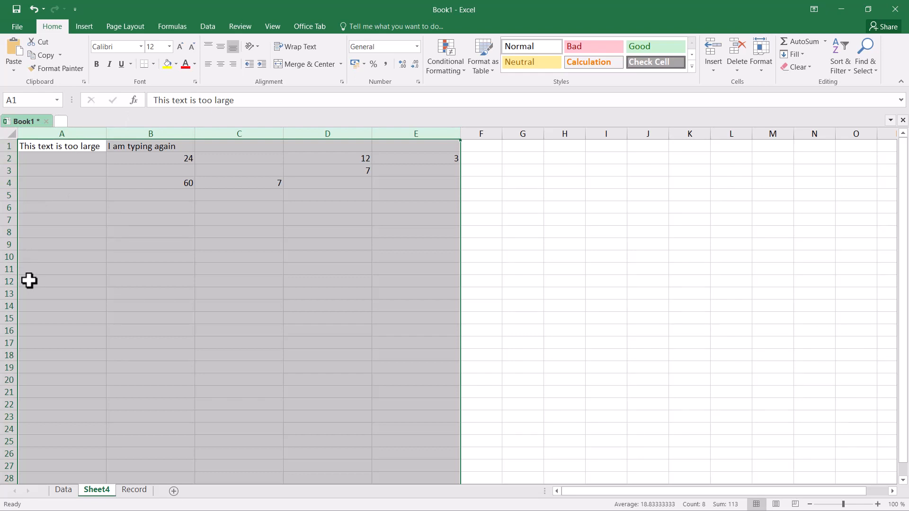
AutoFit columns A through E at their border, undo it, and fit them again with the AutoFit Column Width command
double_click(461, 134)
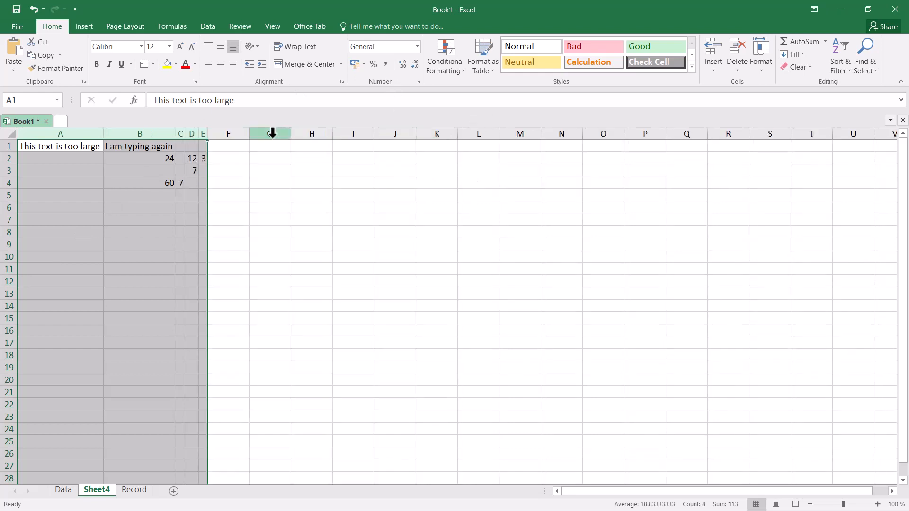
key("ctrl+z")
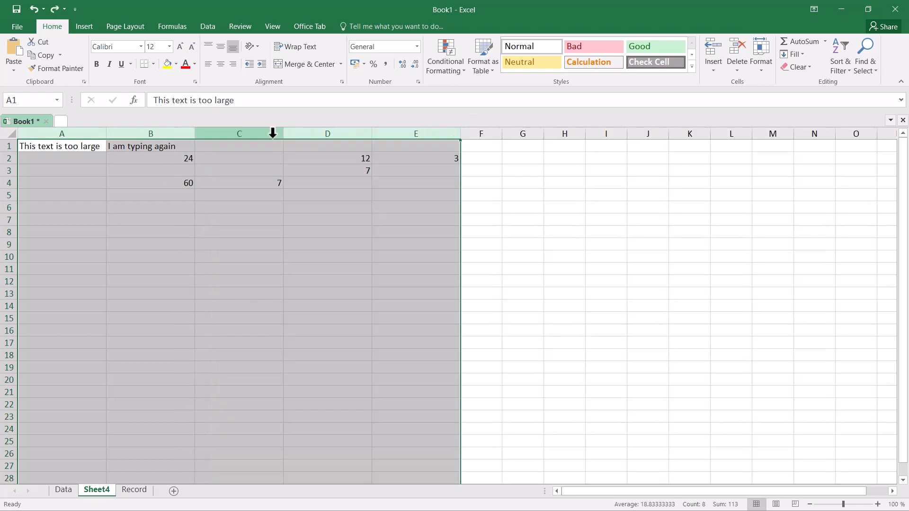
left_click(769, 73)
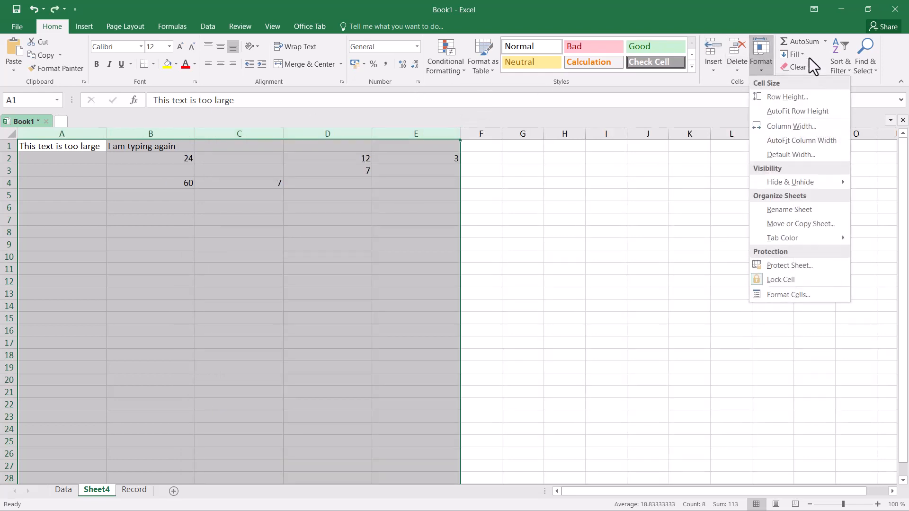
left_click(803, 143)
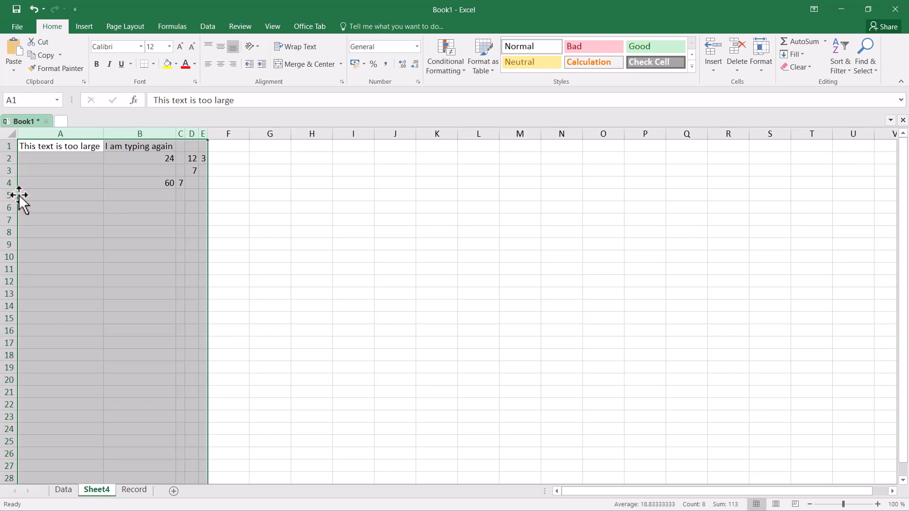
left_click(219, 211)
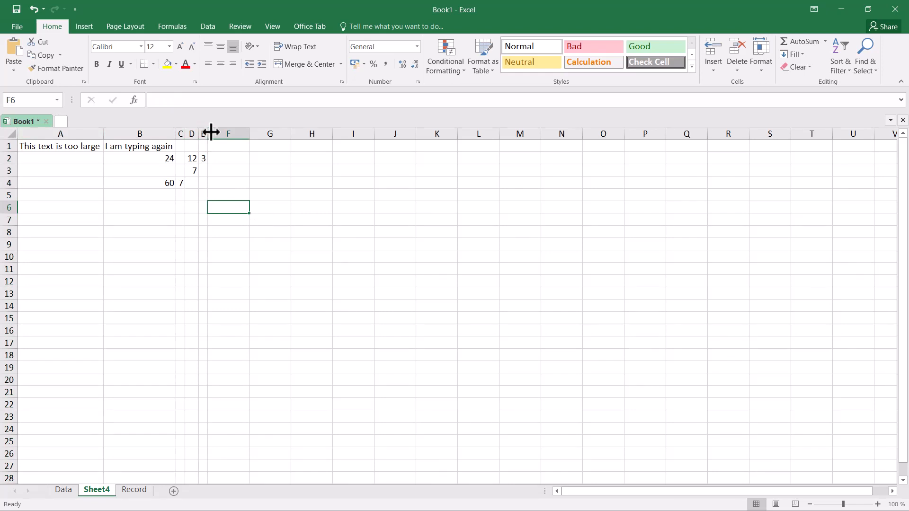
Insert three new columns before column C by selecting columns C through E
left_click_drag(204, 125, 181, 132)
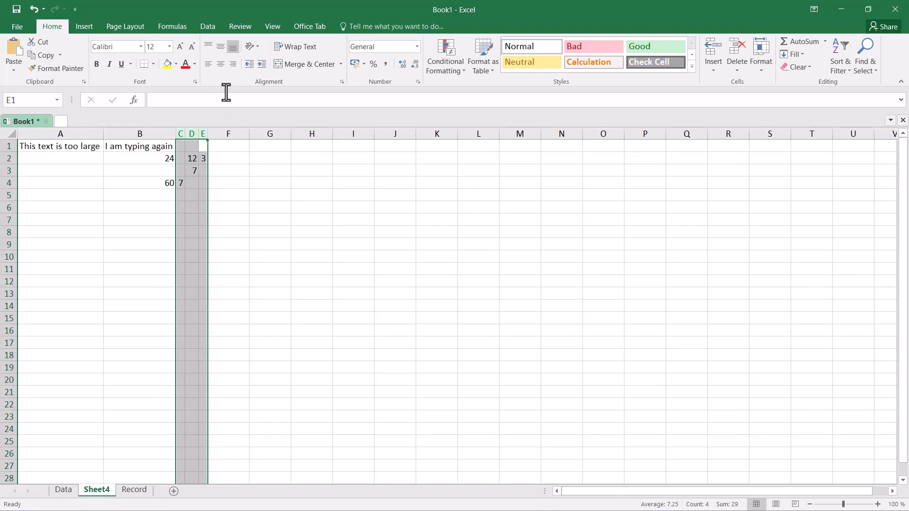
right_click(204, 133)
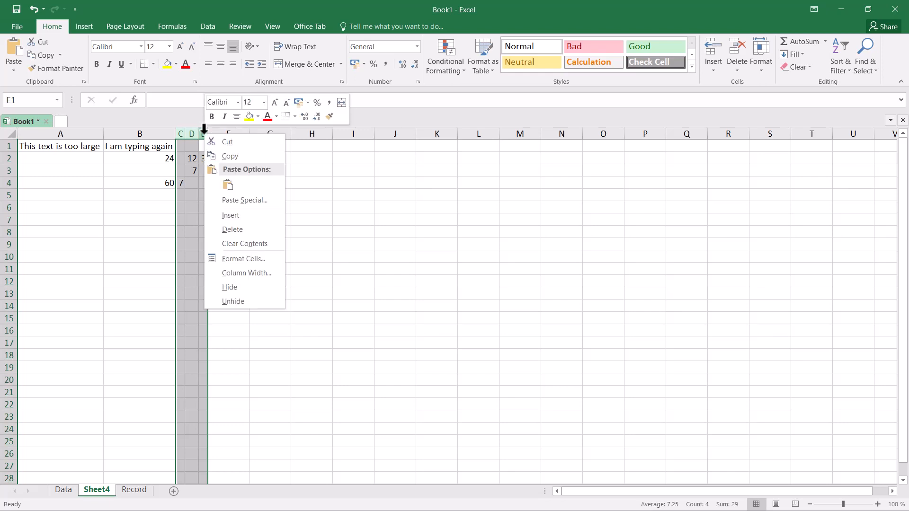
left_click(233, 215)
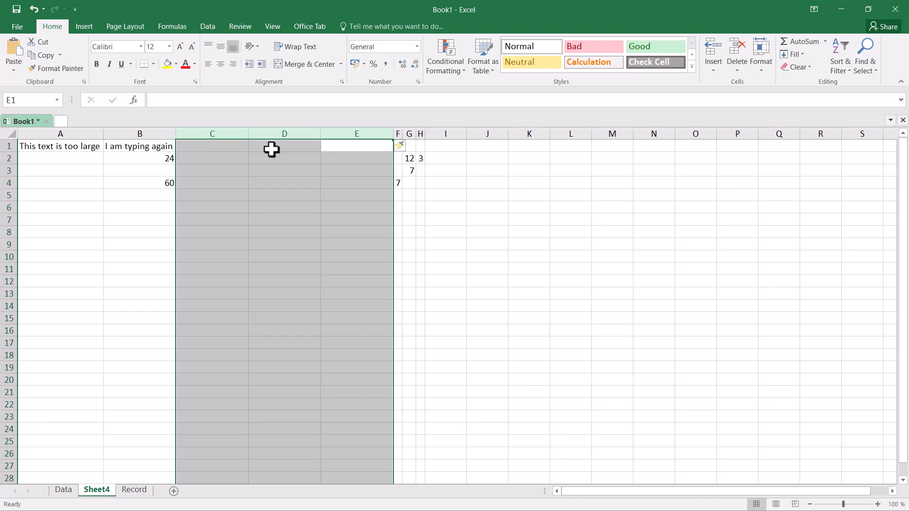
left_click(463, 157)
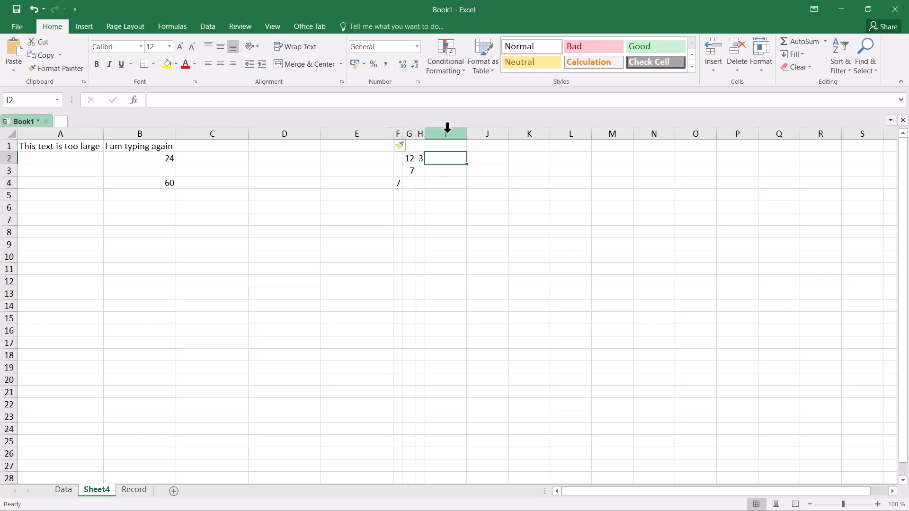
Insert three new columns before column I by selecting columns I through K
left_click_drag(446, 128, 533, 134)
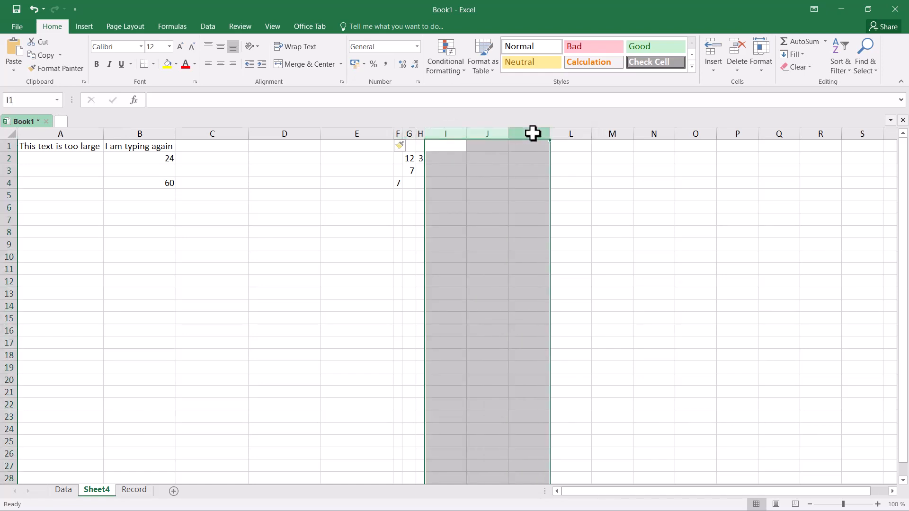
right_click(533, 133)
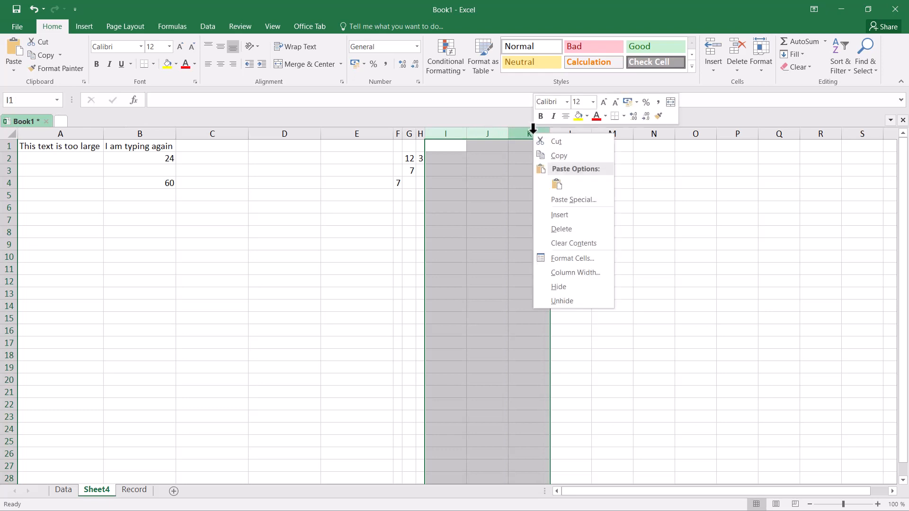
left_click(567, 217)
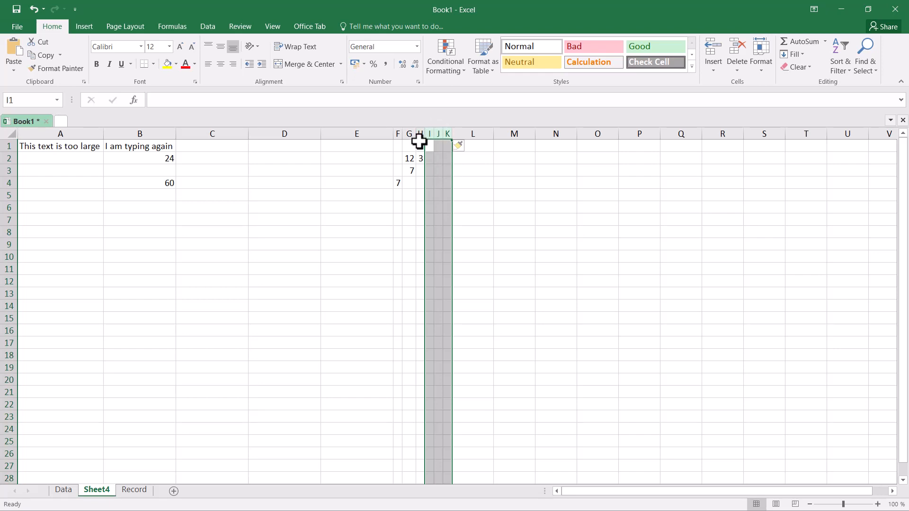
left_click(57, 220)
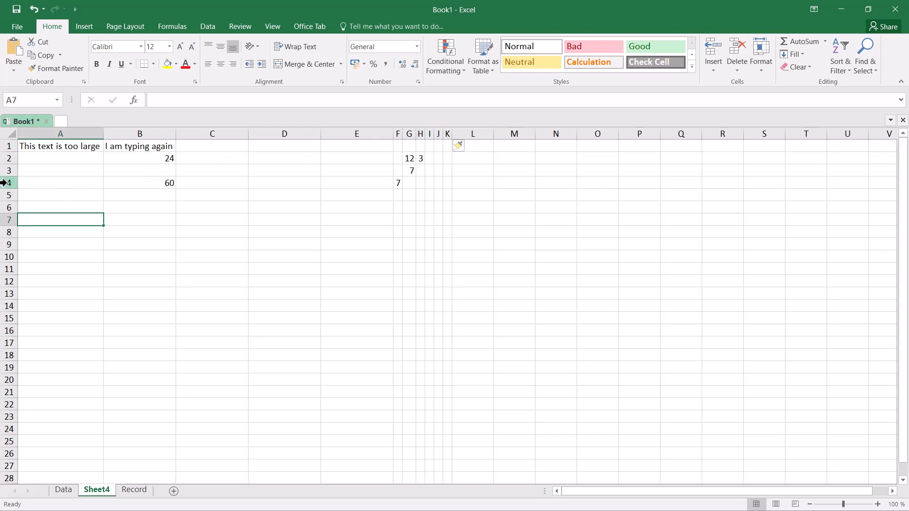
Insert three new rows above row 2 by selecting rows 2 through 4
left_click_drag(4, 183, 4, 158)
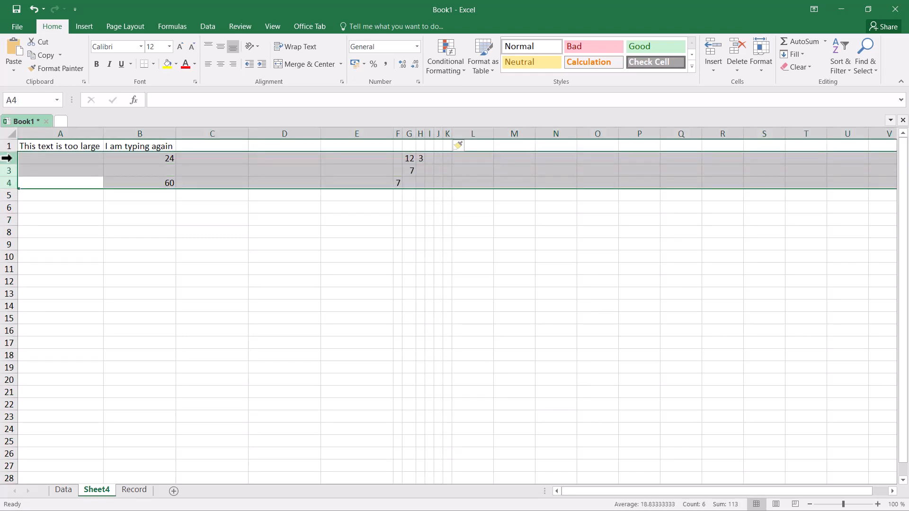
right_click(6, 158)
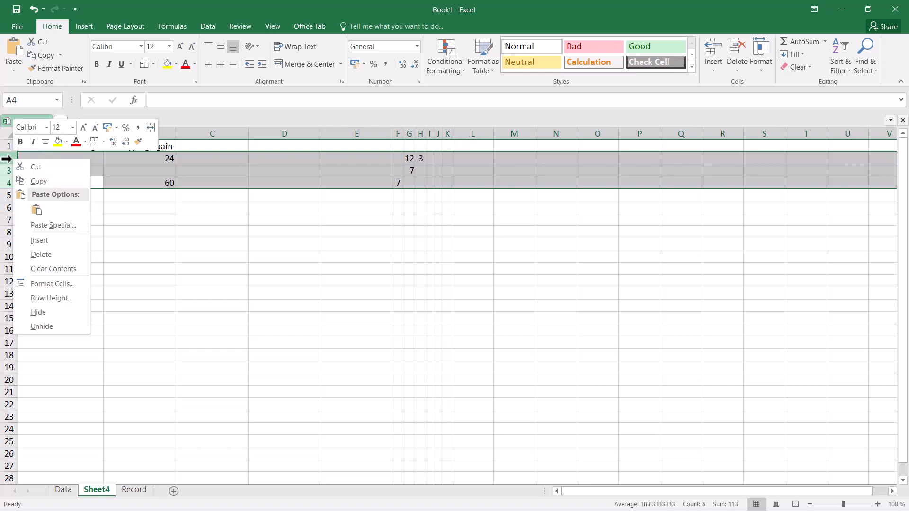
left_click(60, 241)
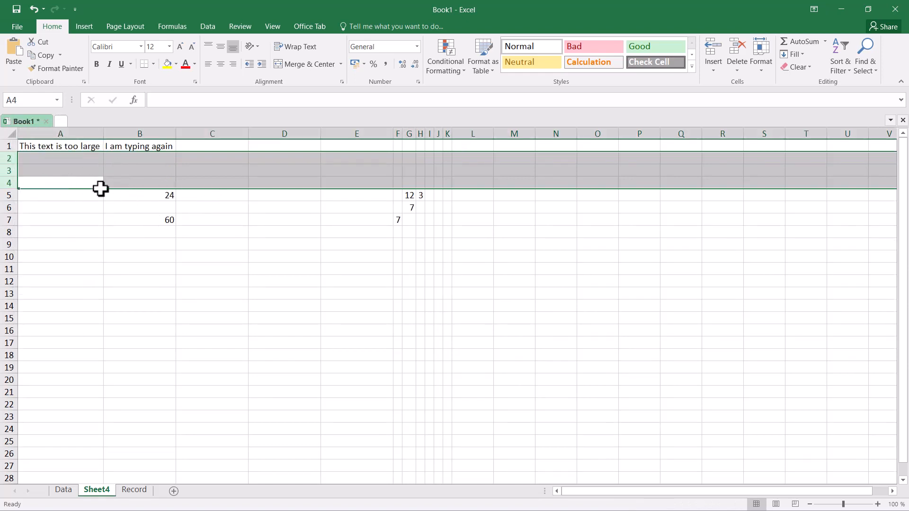
left_click(180, 244)
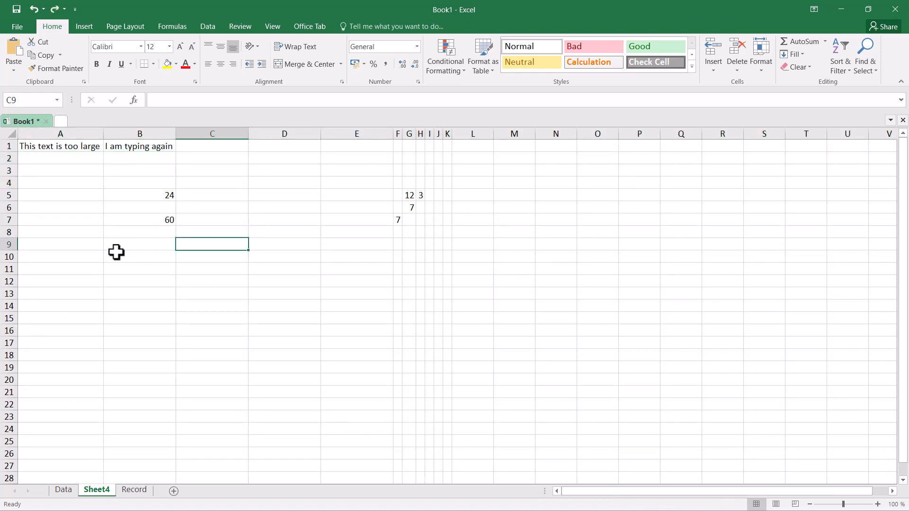
Insert blank cells at B5:B6, shifting the existing cells down
left_click(129, 195)
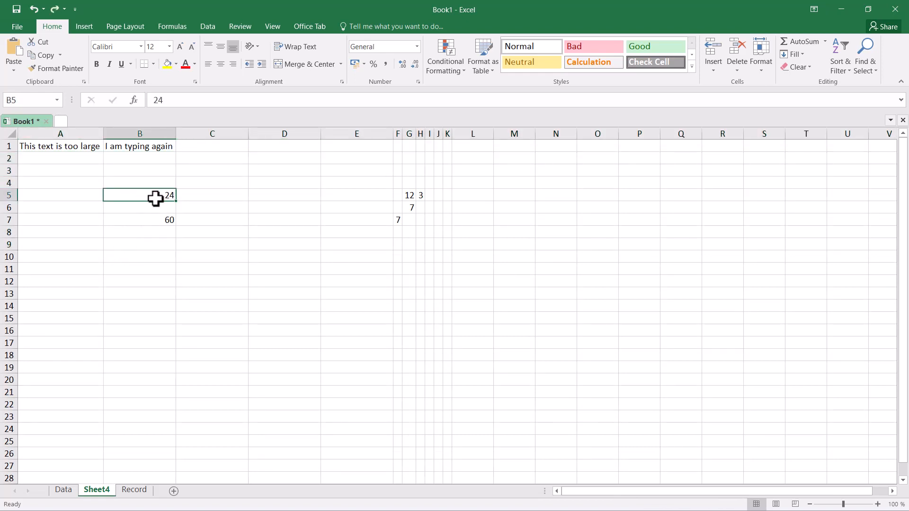
left_click_drag(164, 199, 164, 202)
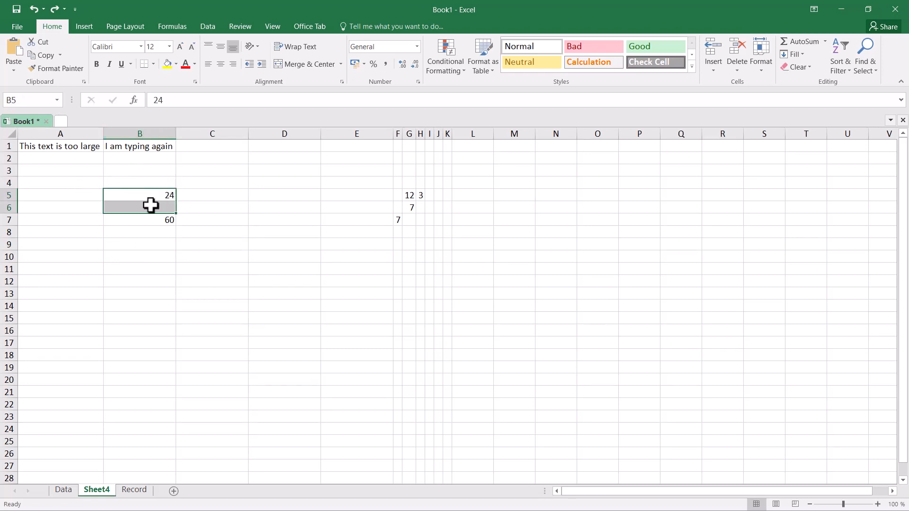
right_click(156, 205)
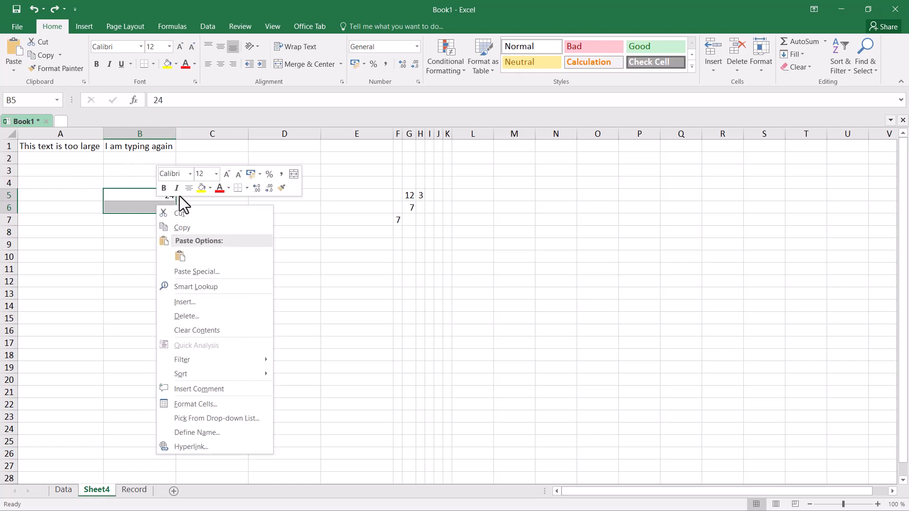
left_click(198, 302)
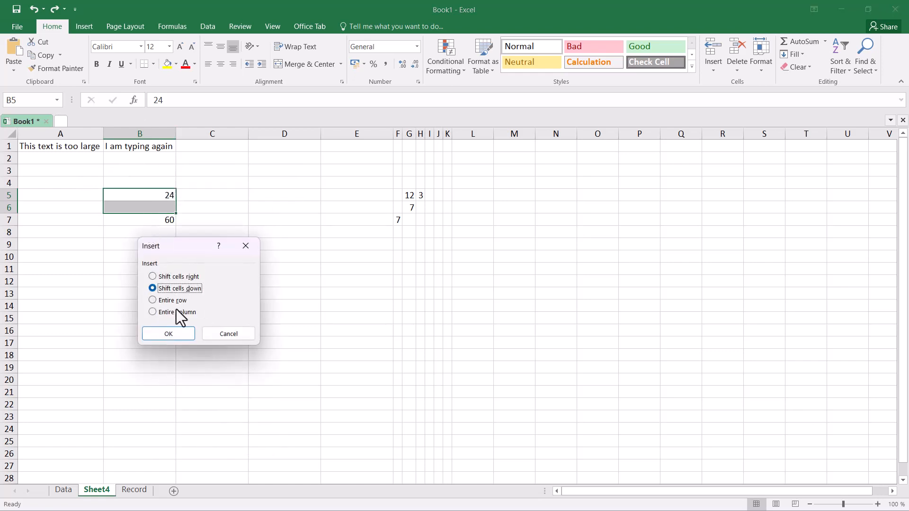
left_click(168, 335)
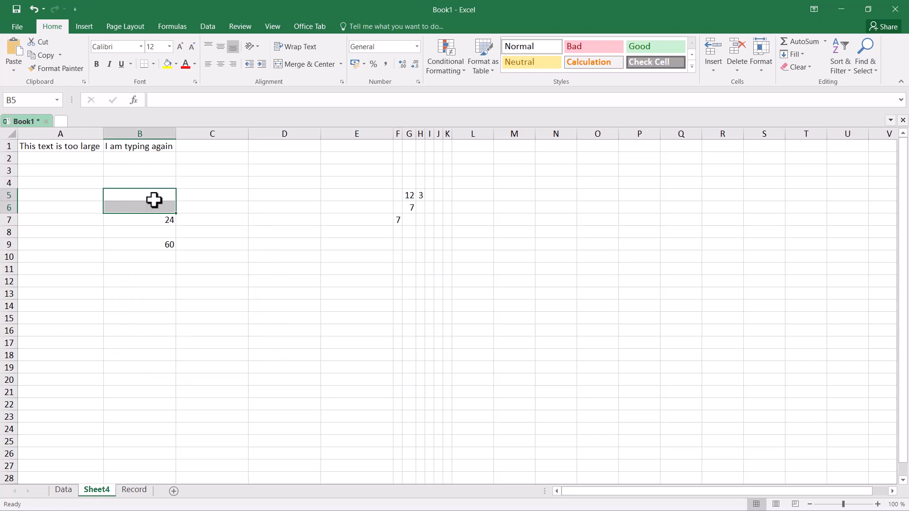
Insert blank cells at B7:B9, shifting the existing cells right
left_click_drag(163, 221, 169, 239)
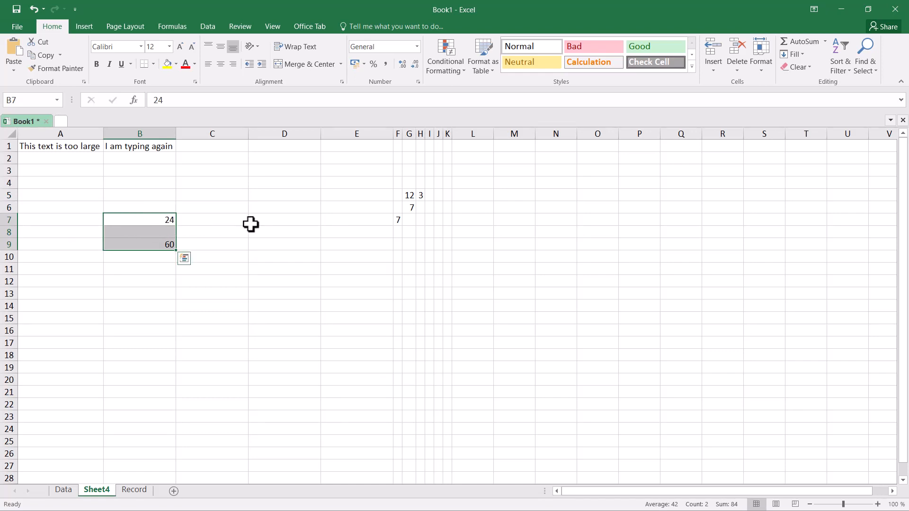
right_click(140, 232)
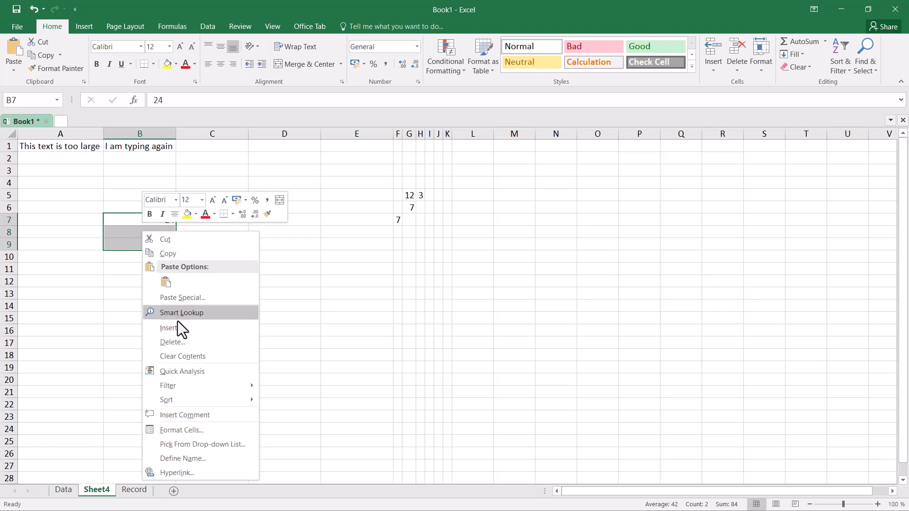
left_click(175, 330)
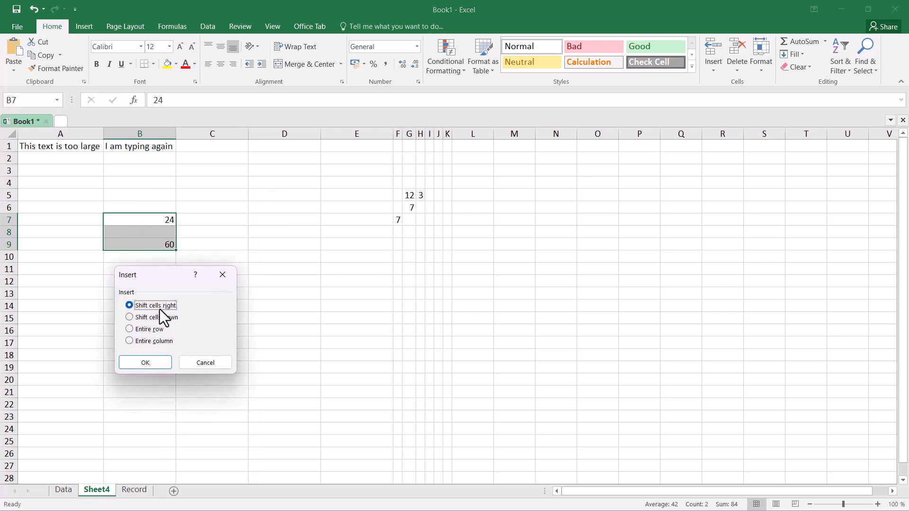
left_click(153, 363)
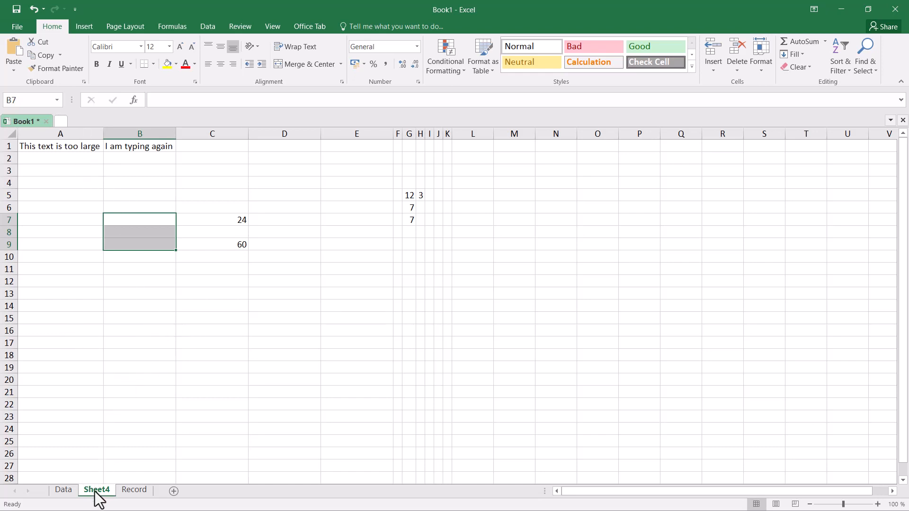
Cut cells A1:B1 from Sheet4 and paste them into cell A1 of the Record sheet
left_click(134, 492)
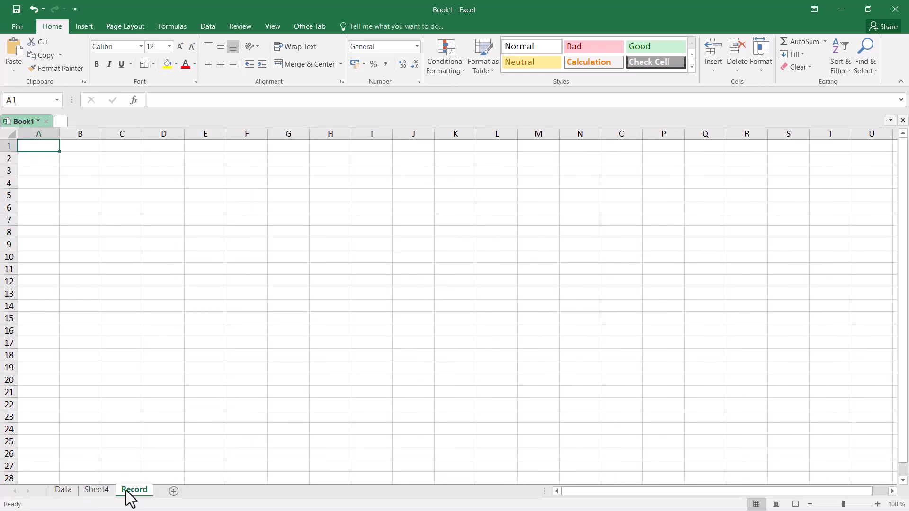
left_click(98, 493)
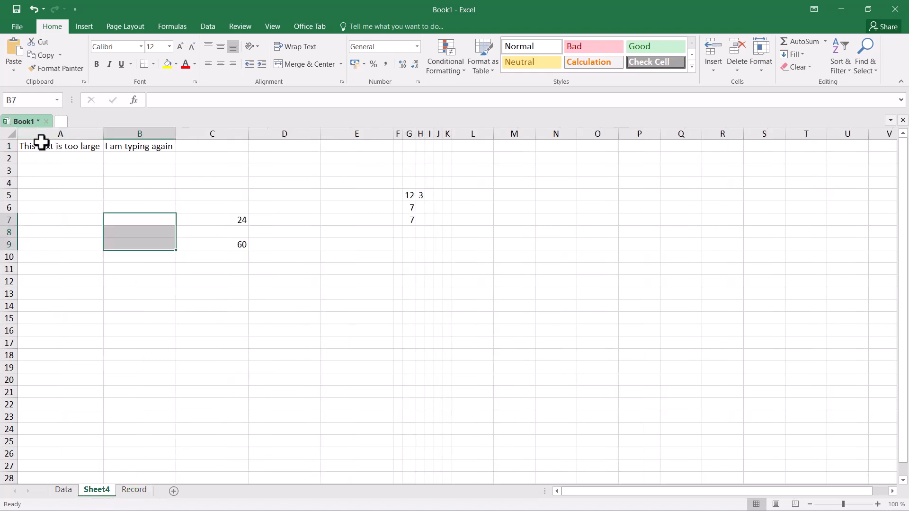
left_click_drag(37, 146, 135, 148)
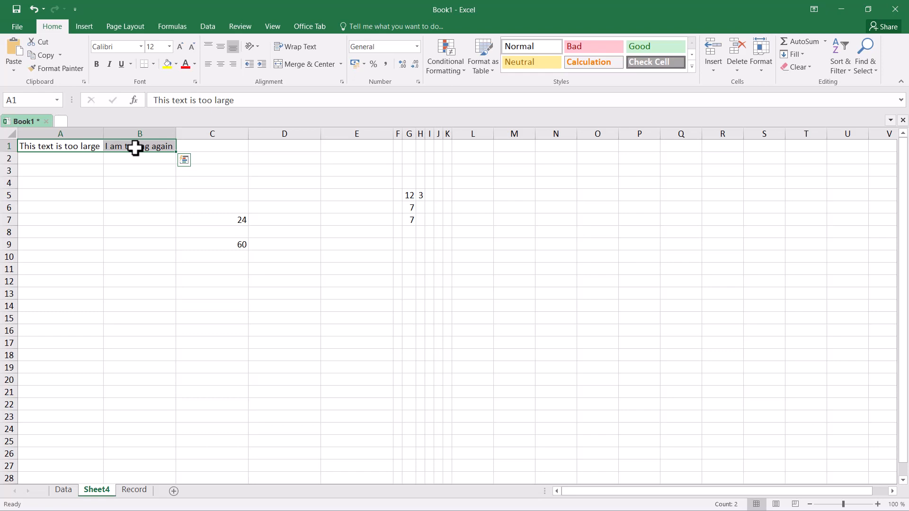
right_click(135, 148)
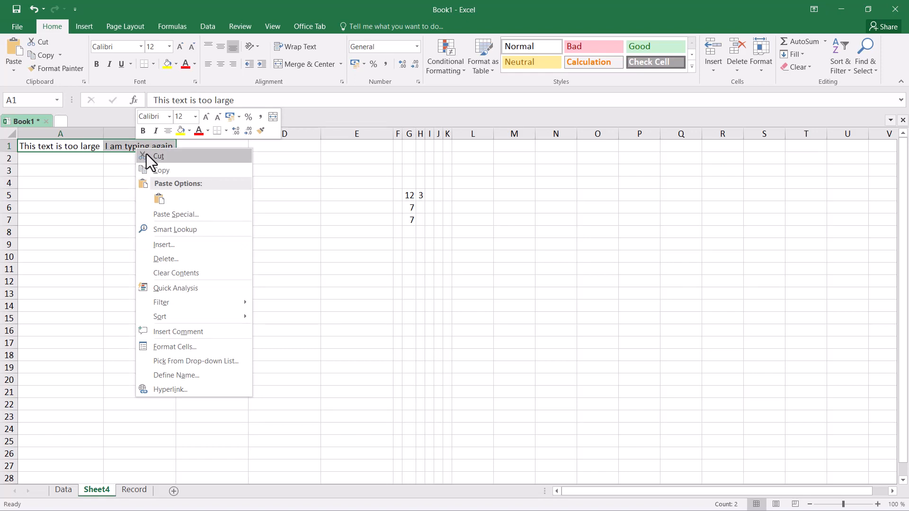
left_click(146, 155)
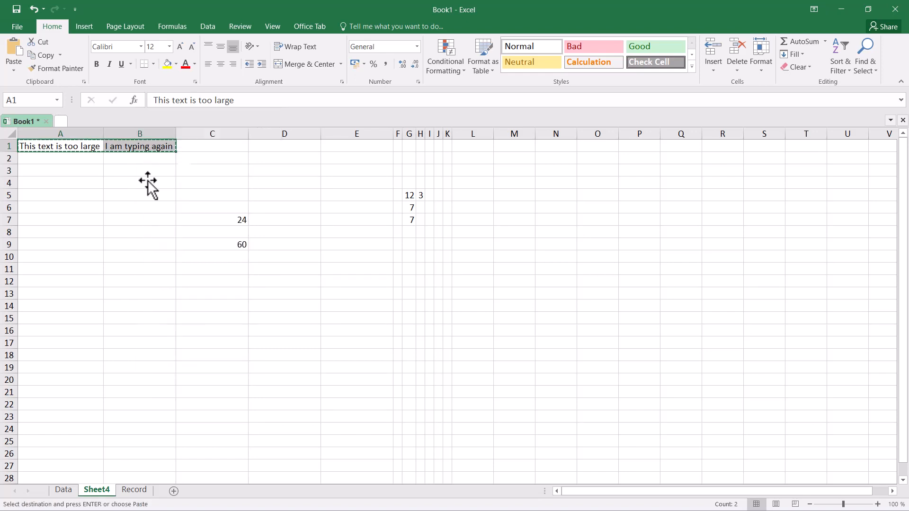
left_click(134, 490)
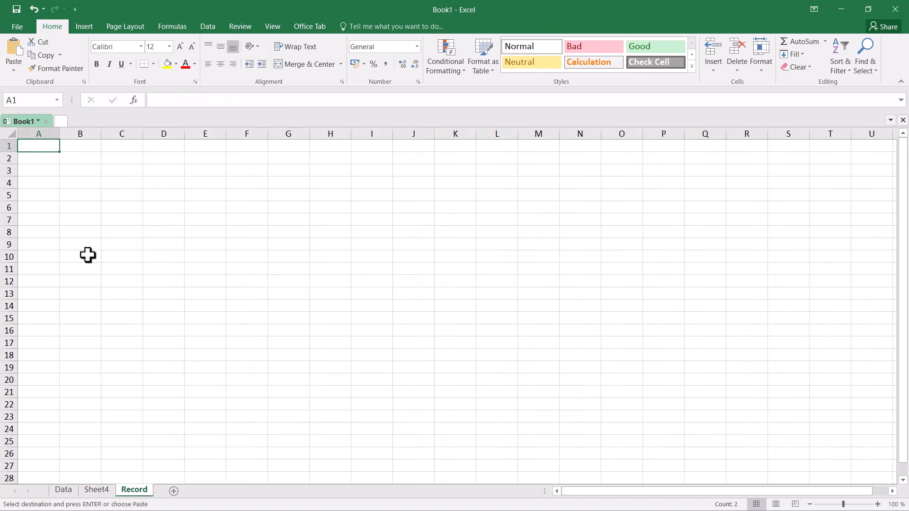
right_click(43, 144)
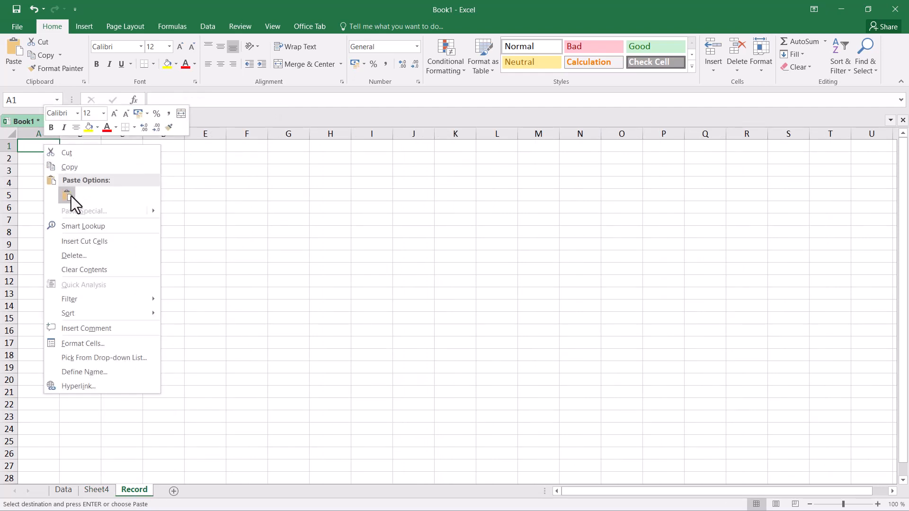
left_click(68, 196)
left_click(145, 223)
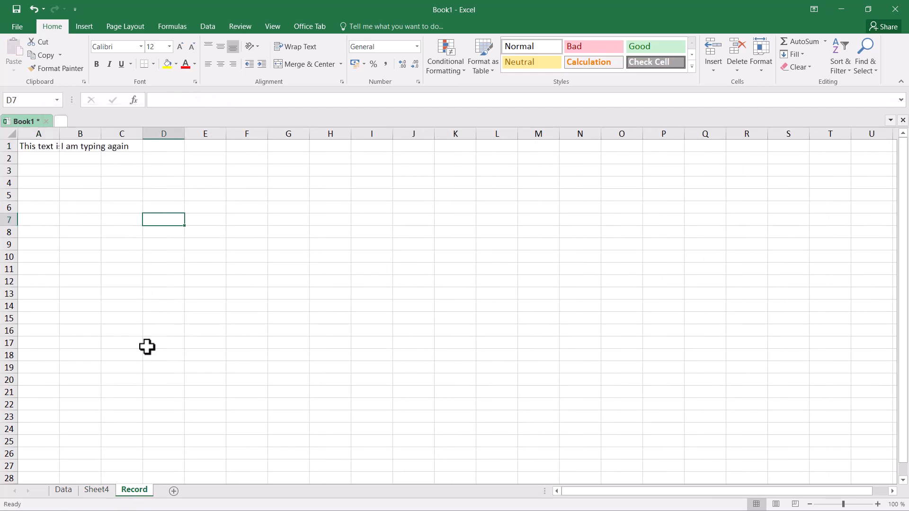
Copy cells C7:C9 from Sheet4 and paste them into the Record sheet starting at cell C3
left_click(97, 490)
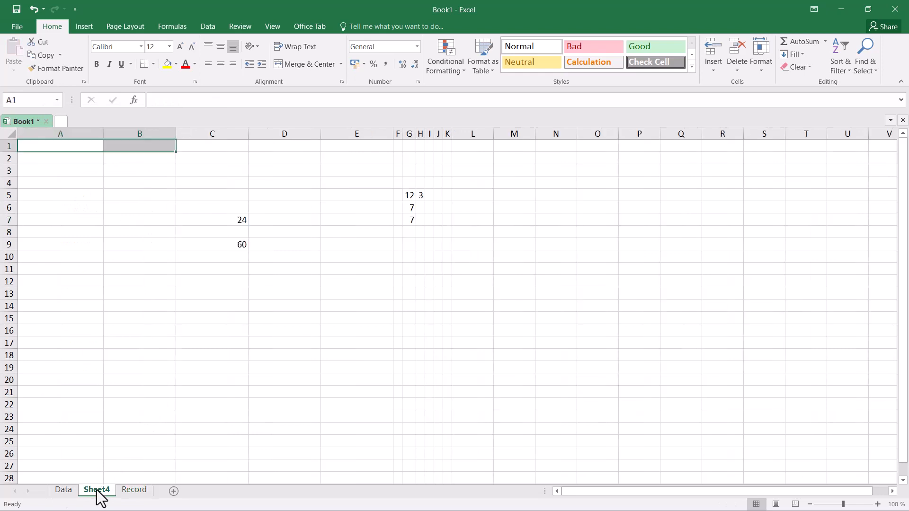
left_click(111, 158)
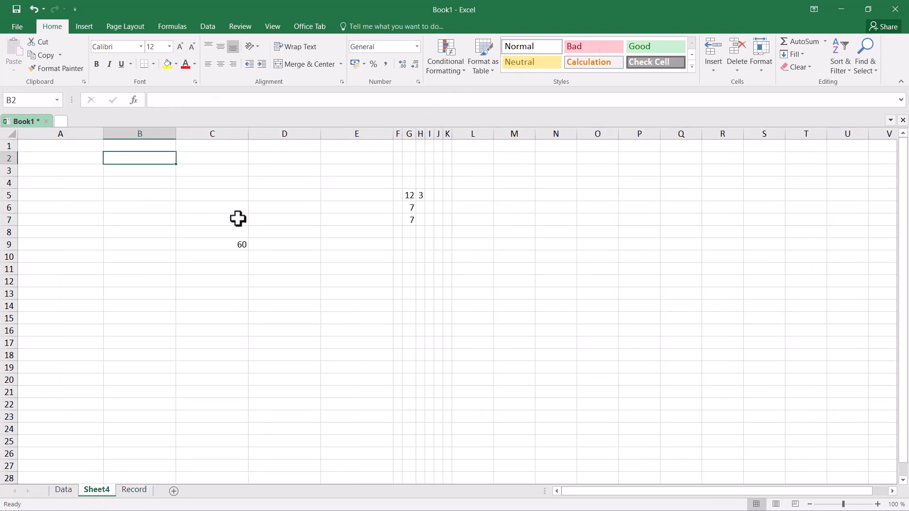
left_click_drag(238, 218, 238, 245)
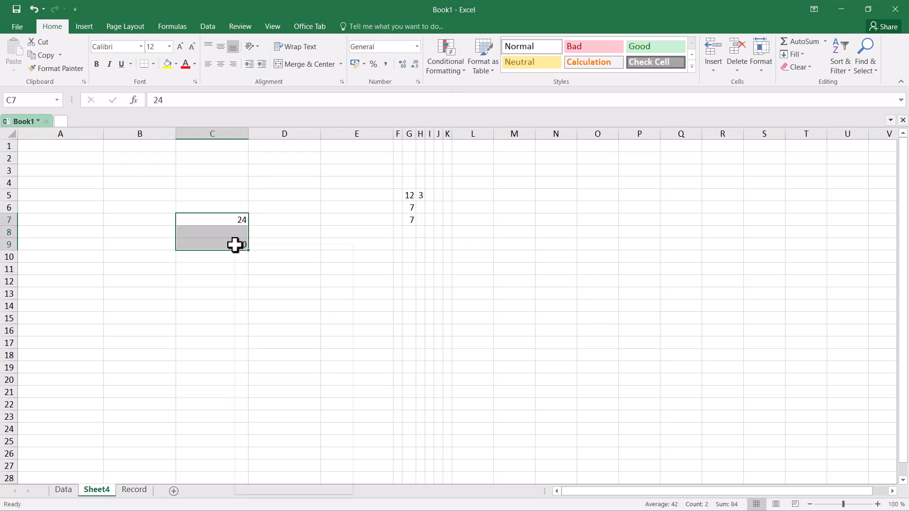
left_click(271, 266)
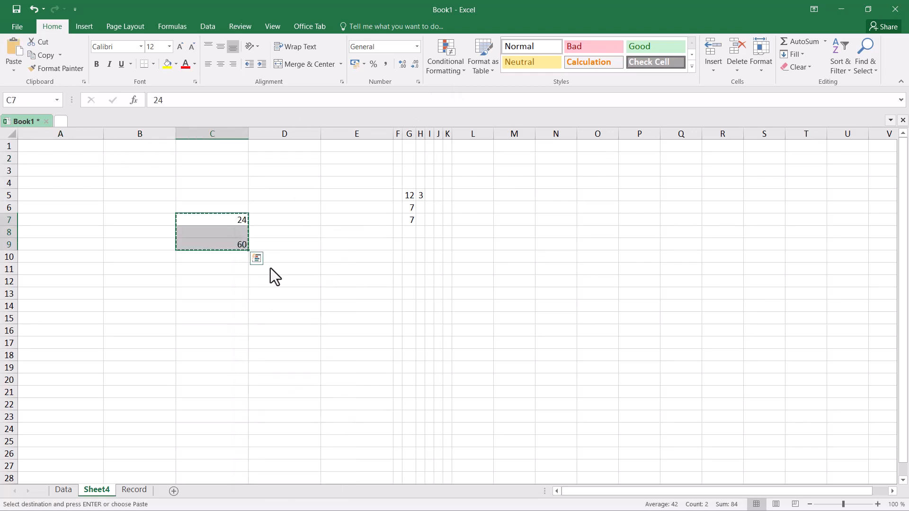
left_click(134, 490)
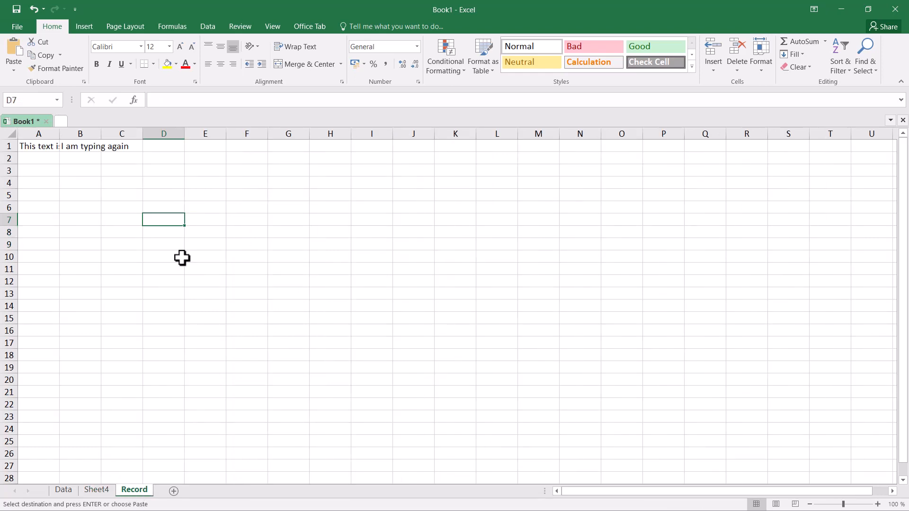
left_click(129, 172)
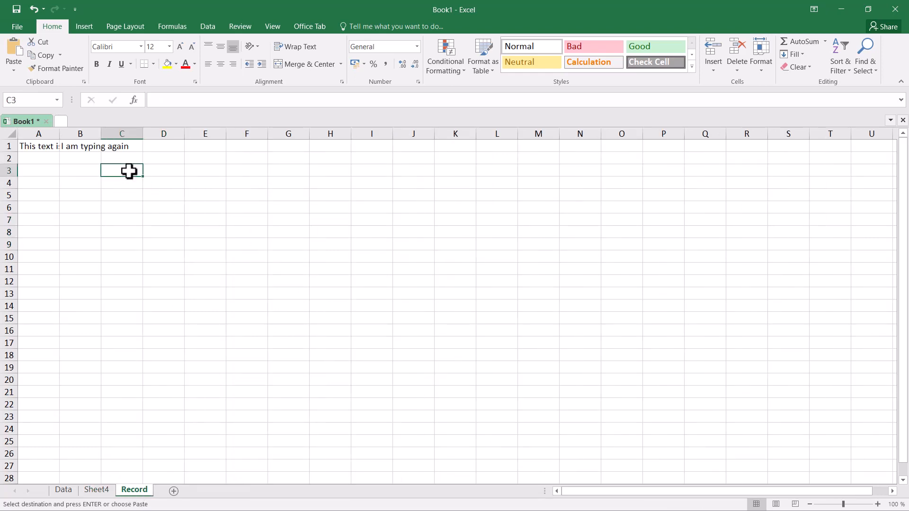
right_click(129, 171)
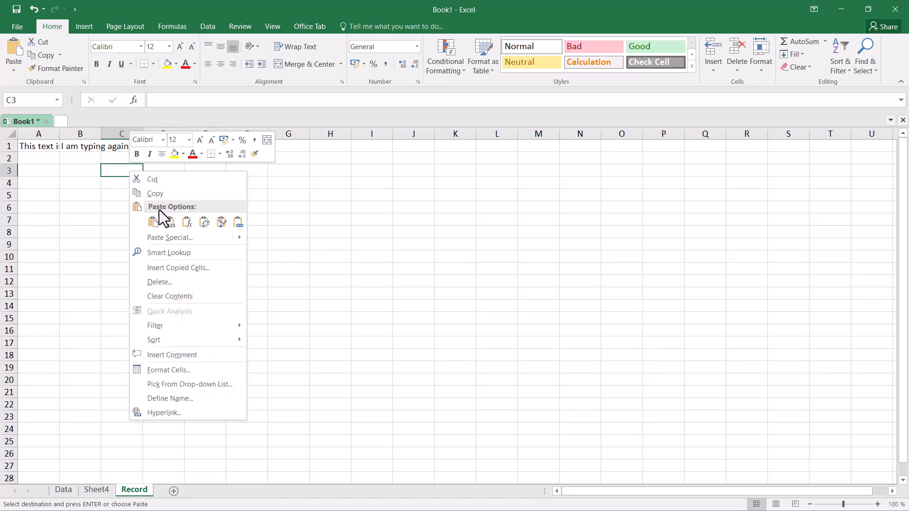
left_click(157, 226)
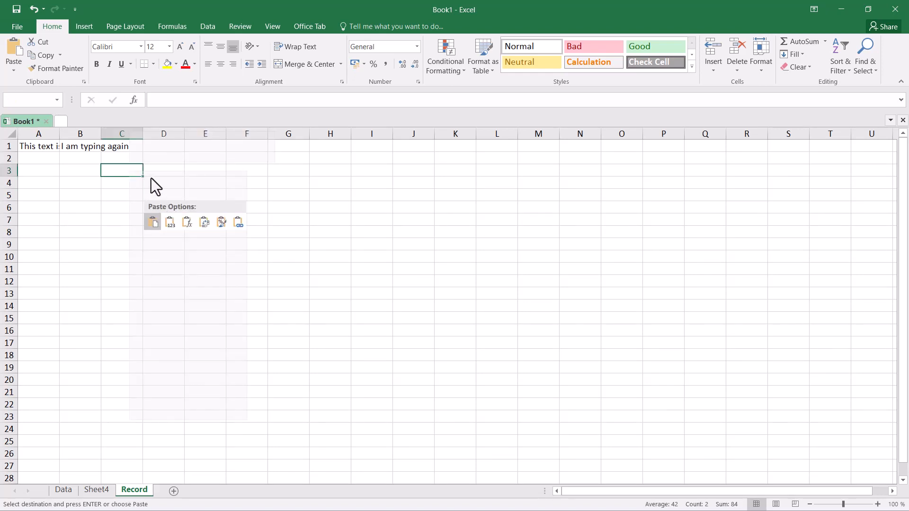
right_click(129, 171)
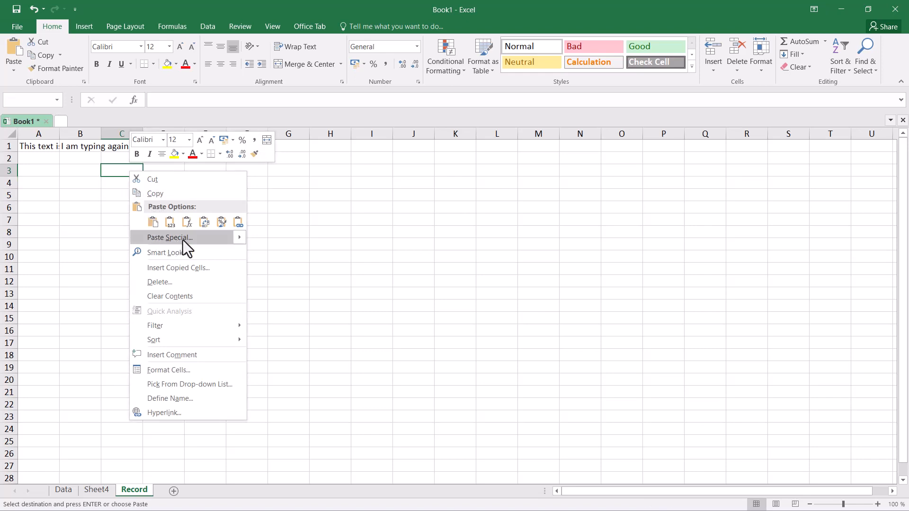
mouse_move(183, 241)
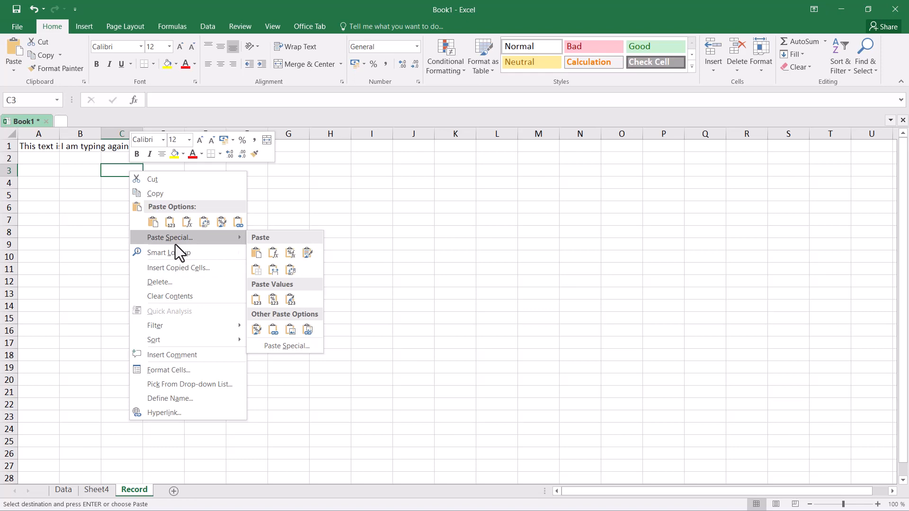
left_click(152, 221)
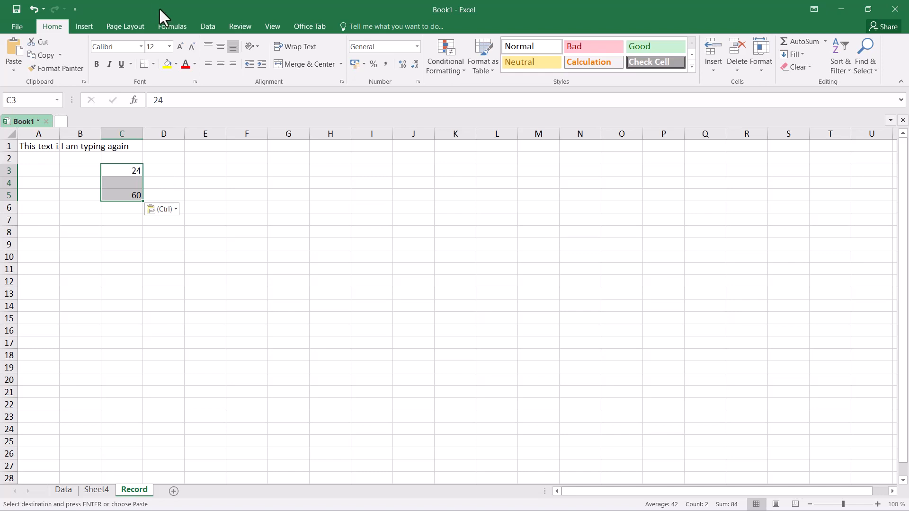
left_click(217, 197)
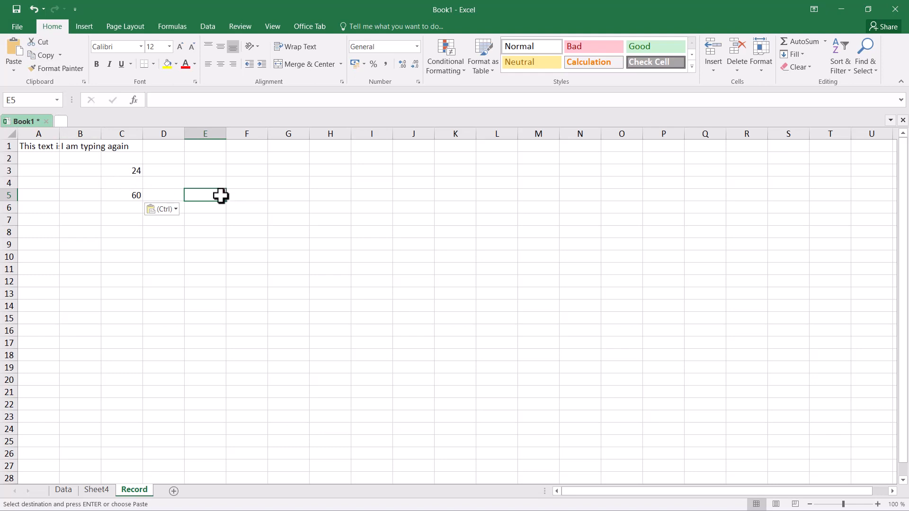
key("ctrl")
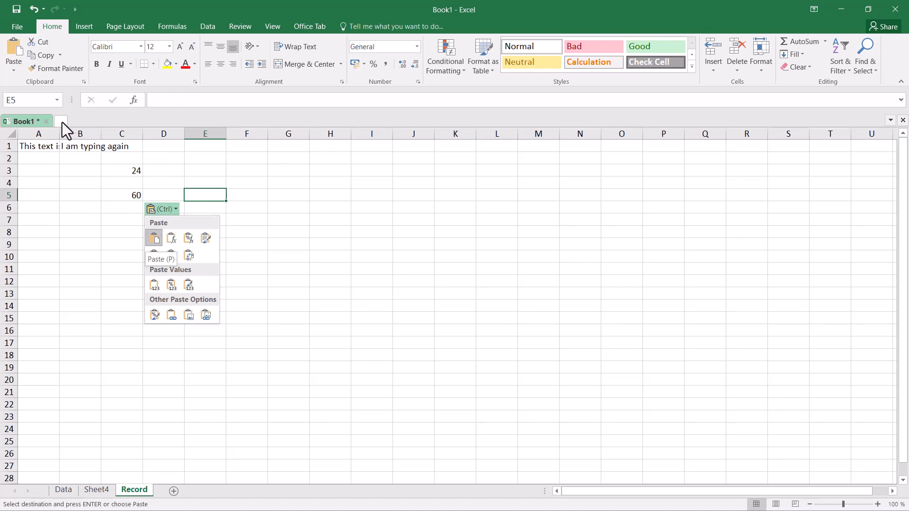
key("Escape")
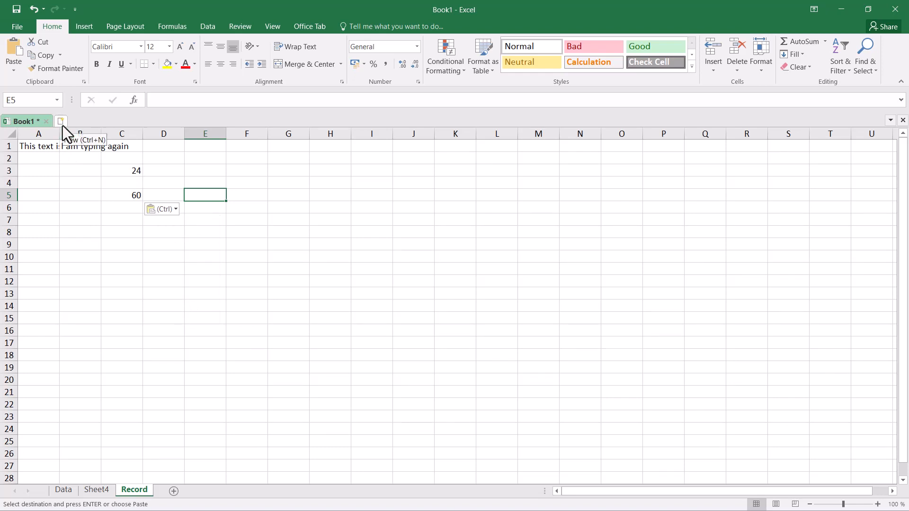
Create a new blank workbook and return to Book1
left_click(62, 126)
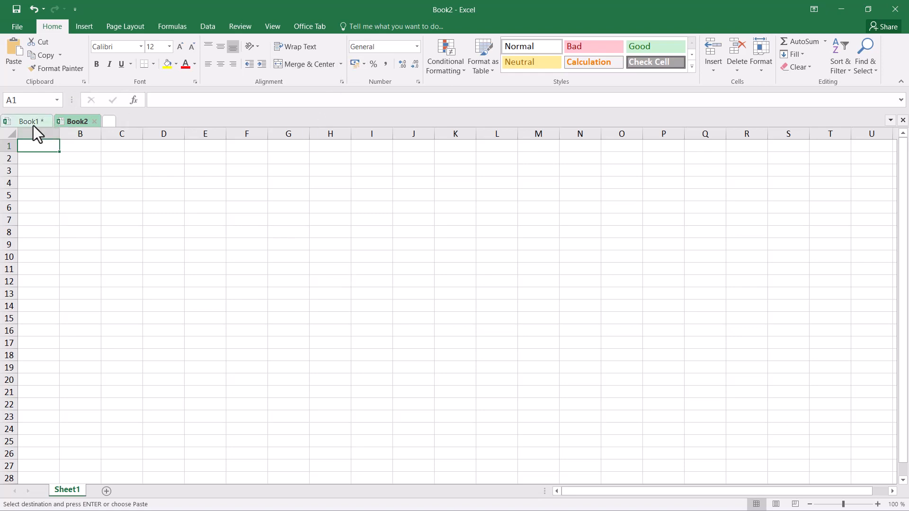
left_click_drag(24, 127, 108, 136)
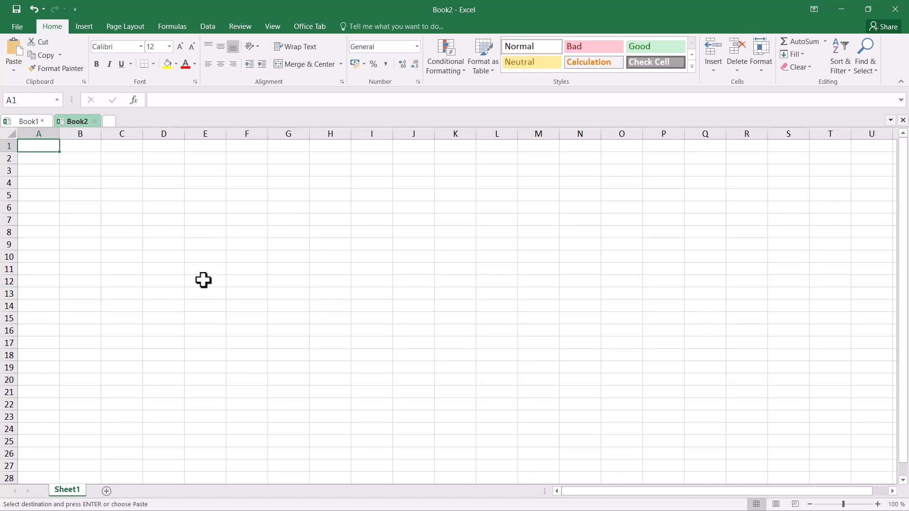
left_click(34, 121)
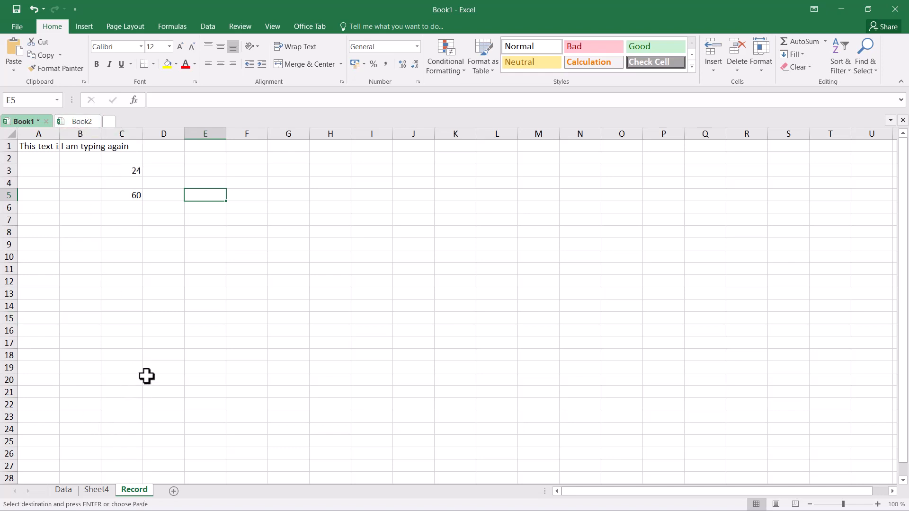
Move the Record sheet from Book1 to Book2, placing it before Sheet1
right_click(137, 491)
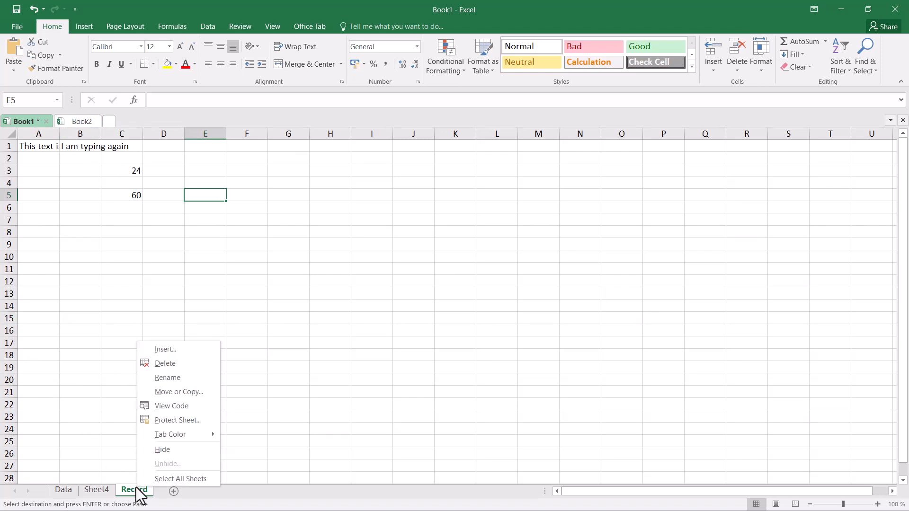
left_click(164, 398)
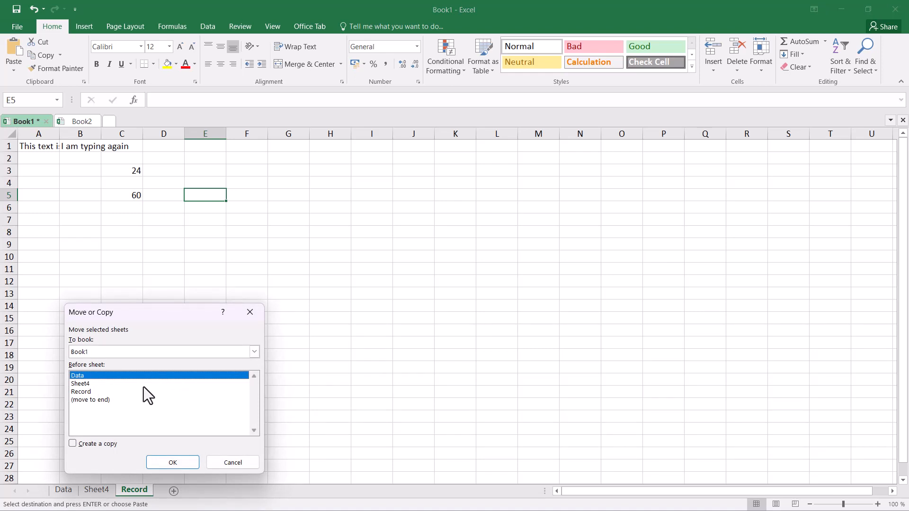
left_click(86, 393)
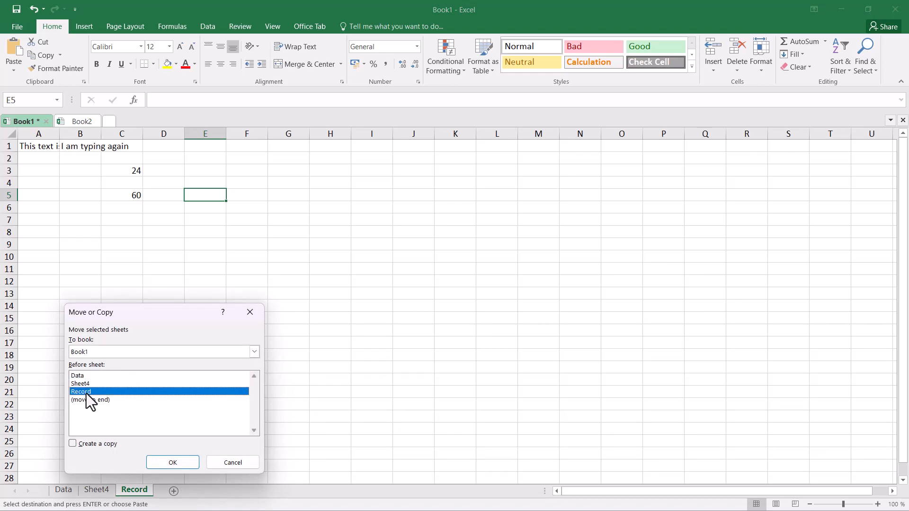
left_click(249, 353)
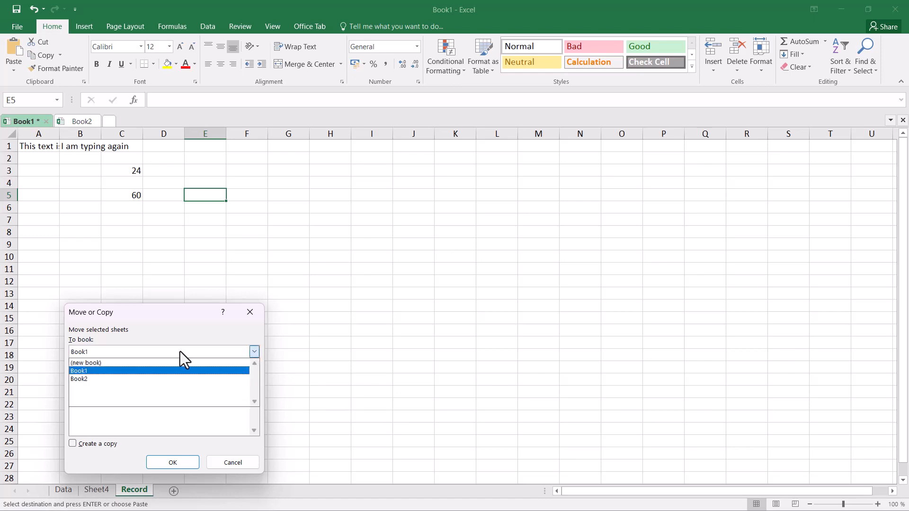
left_click(81, 382)
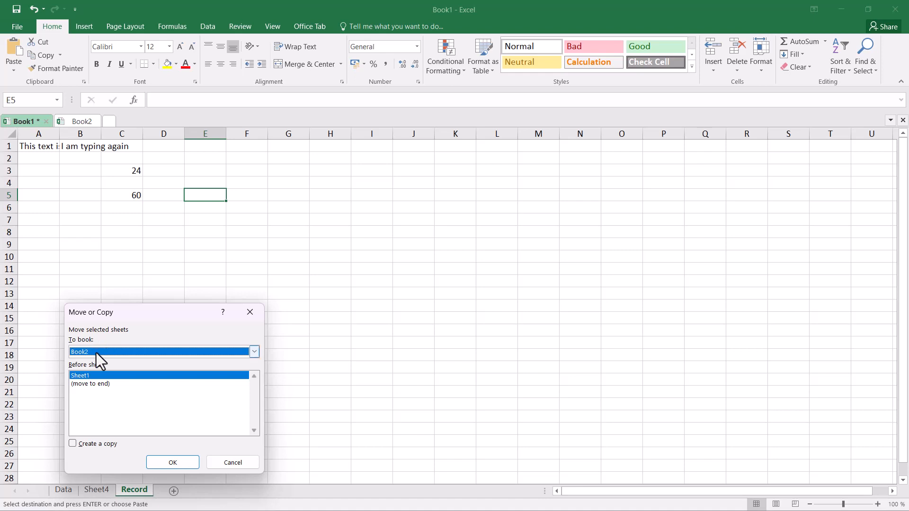
left_click(172, 463)
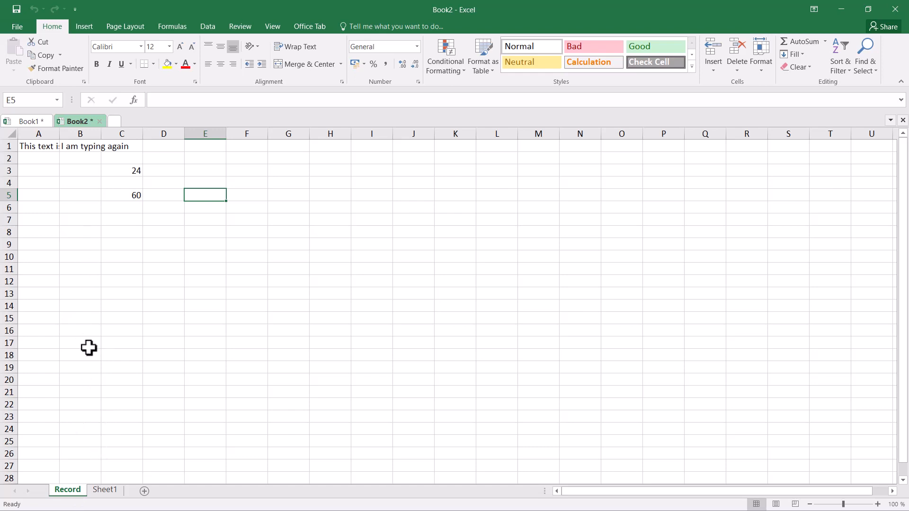
Create a copy of Book1's Sheet4 at the end of Book2, and return to Book1
left_click(29, 122)
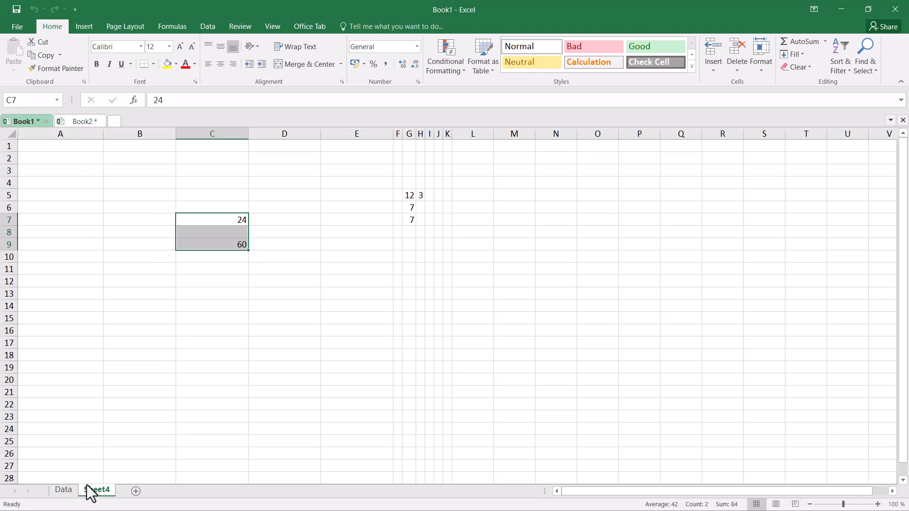
left_click(183, 369)
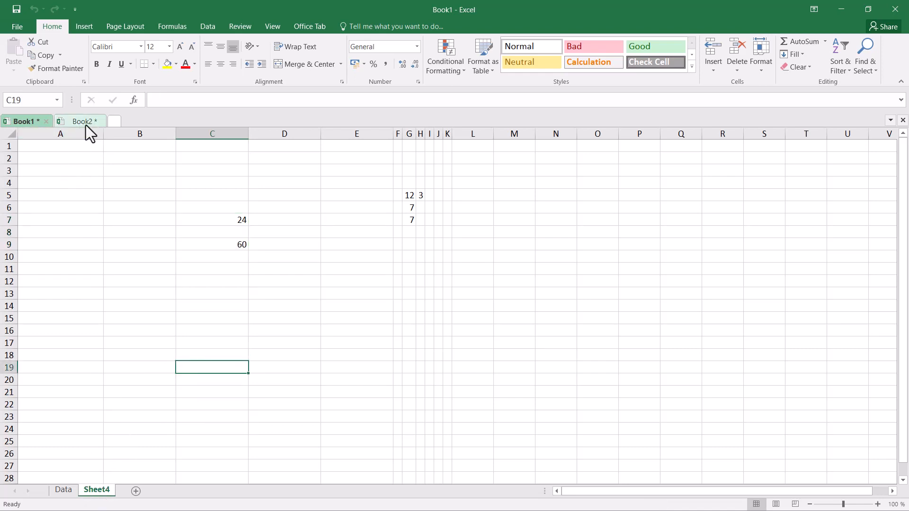
right_click(92, 493)
left_click(124, 396)
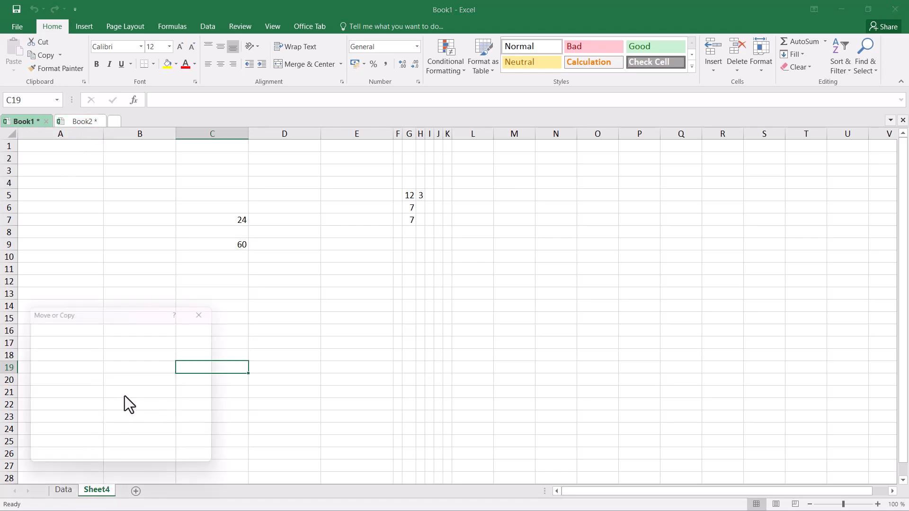
left_click(104, 353)
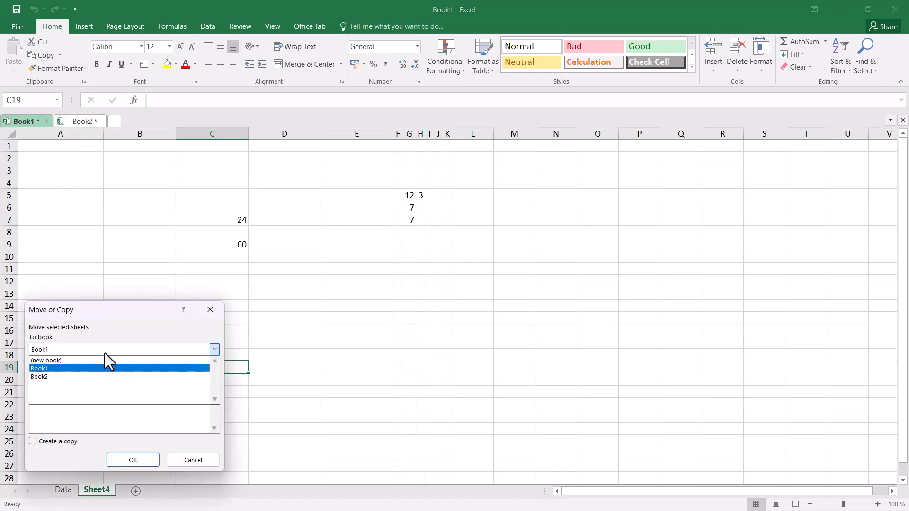
left_click(45, 375)
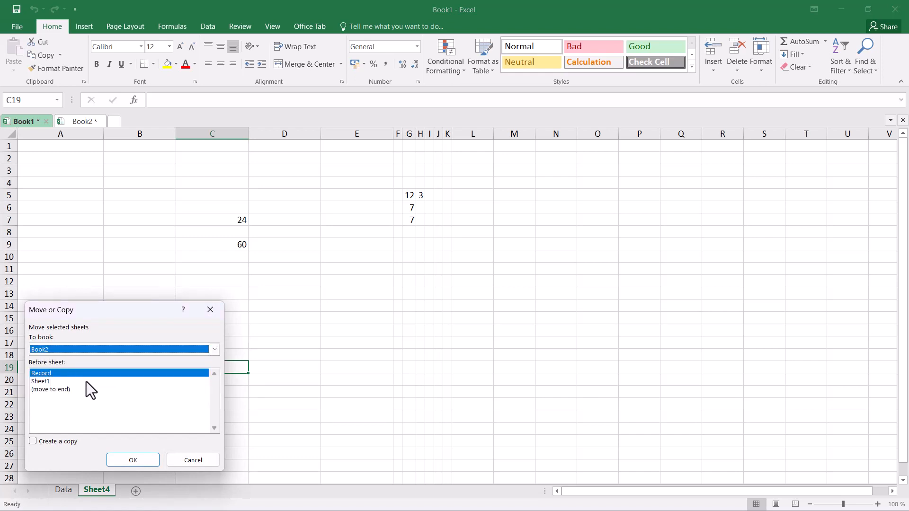
left_click(33, 444)
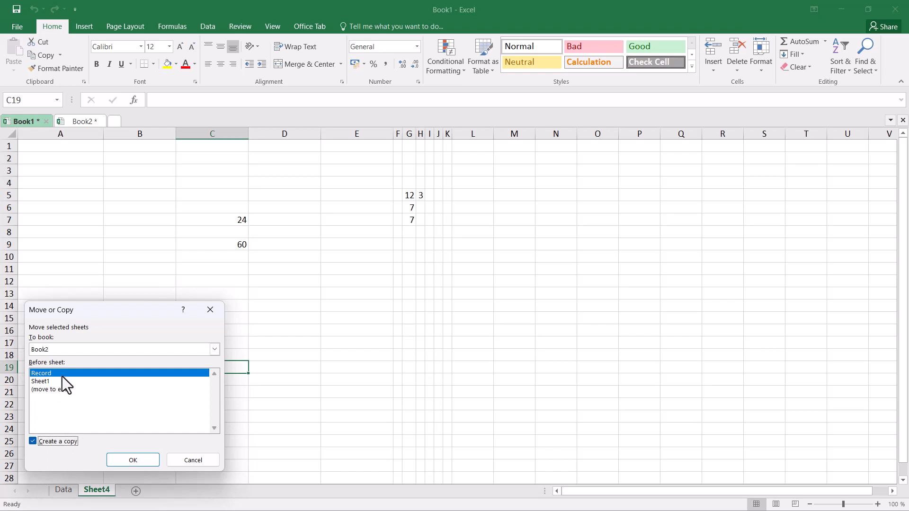
left_click(61, 390)
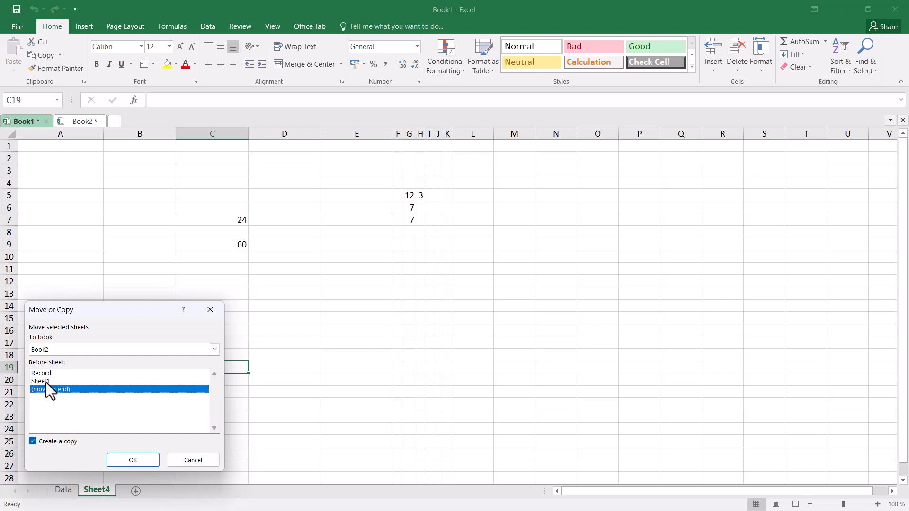
left_click(46, 382)
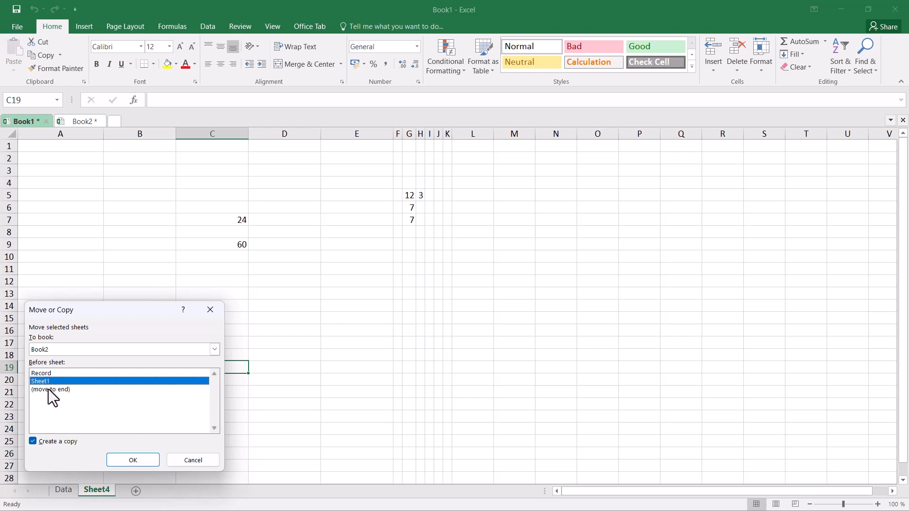
left_click(48, 389)
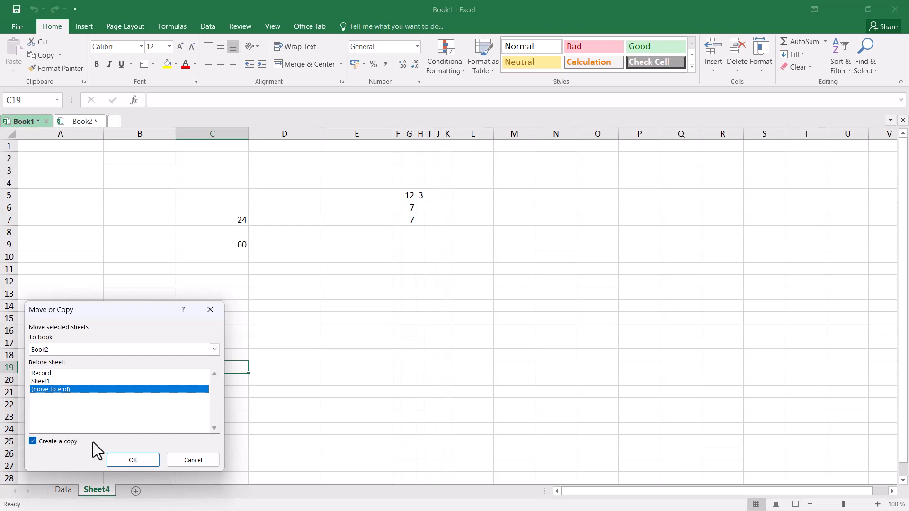
left_click(120, 462)
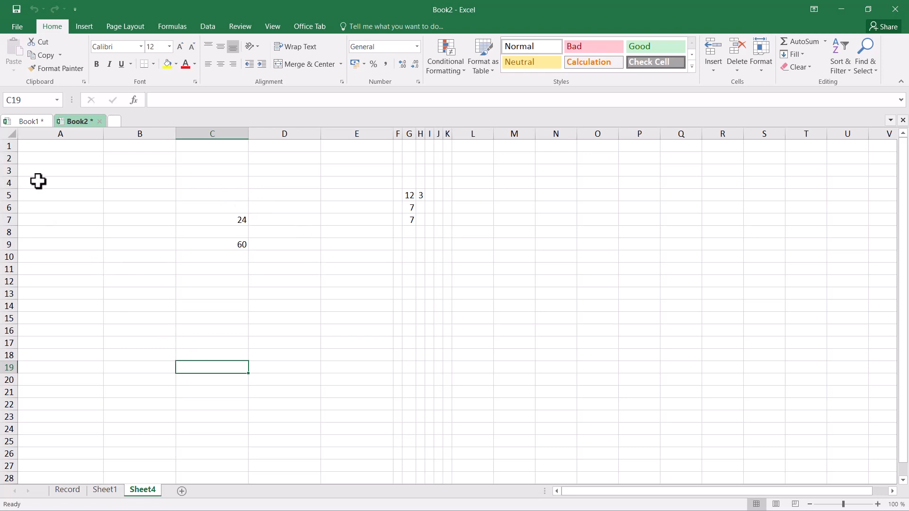
left_click(33, 120)
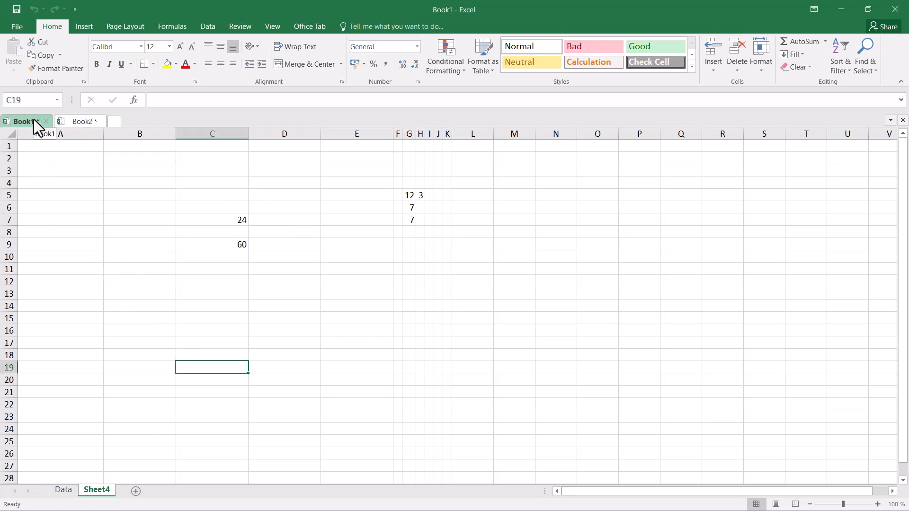